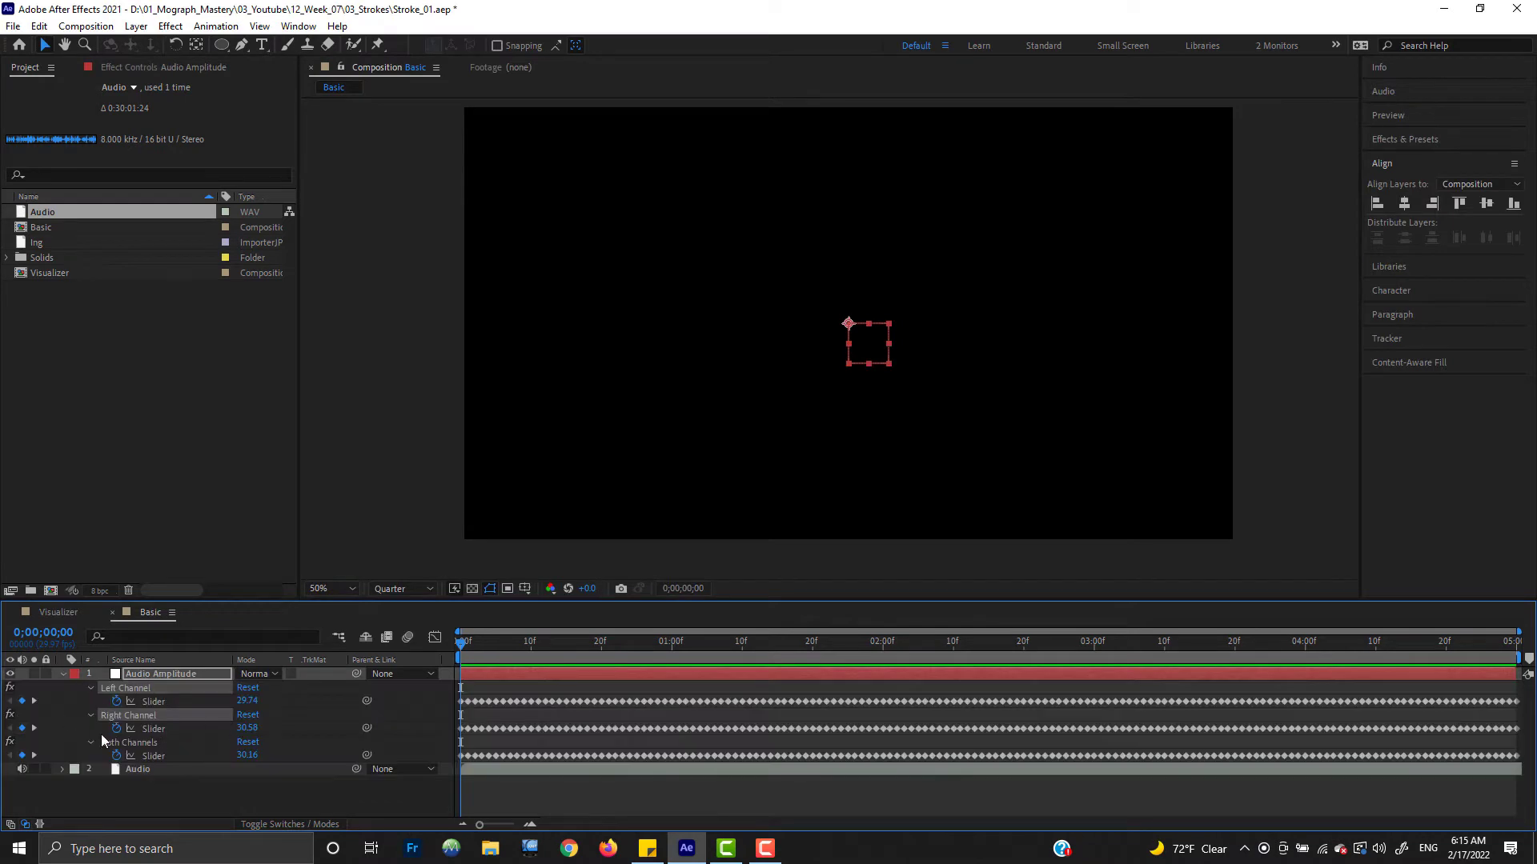
Step: Remove the Left Channel and Right Channel effects from the Audio Amplitude layer, keeping Both Channels, and hide the layer
{"action": "key", "text": "Delete"}
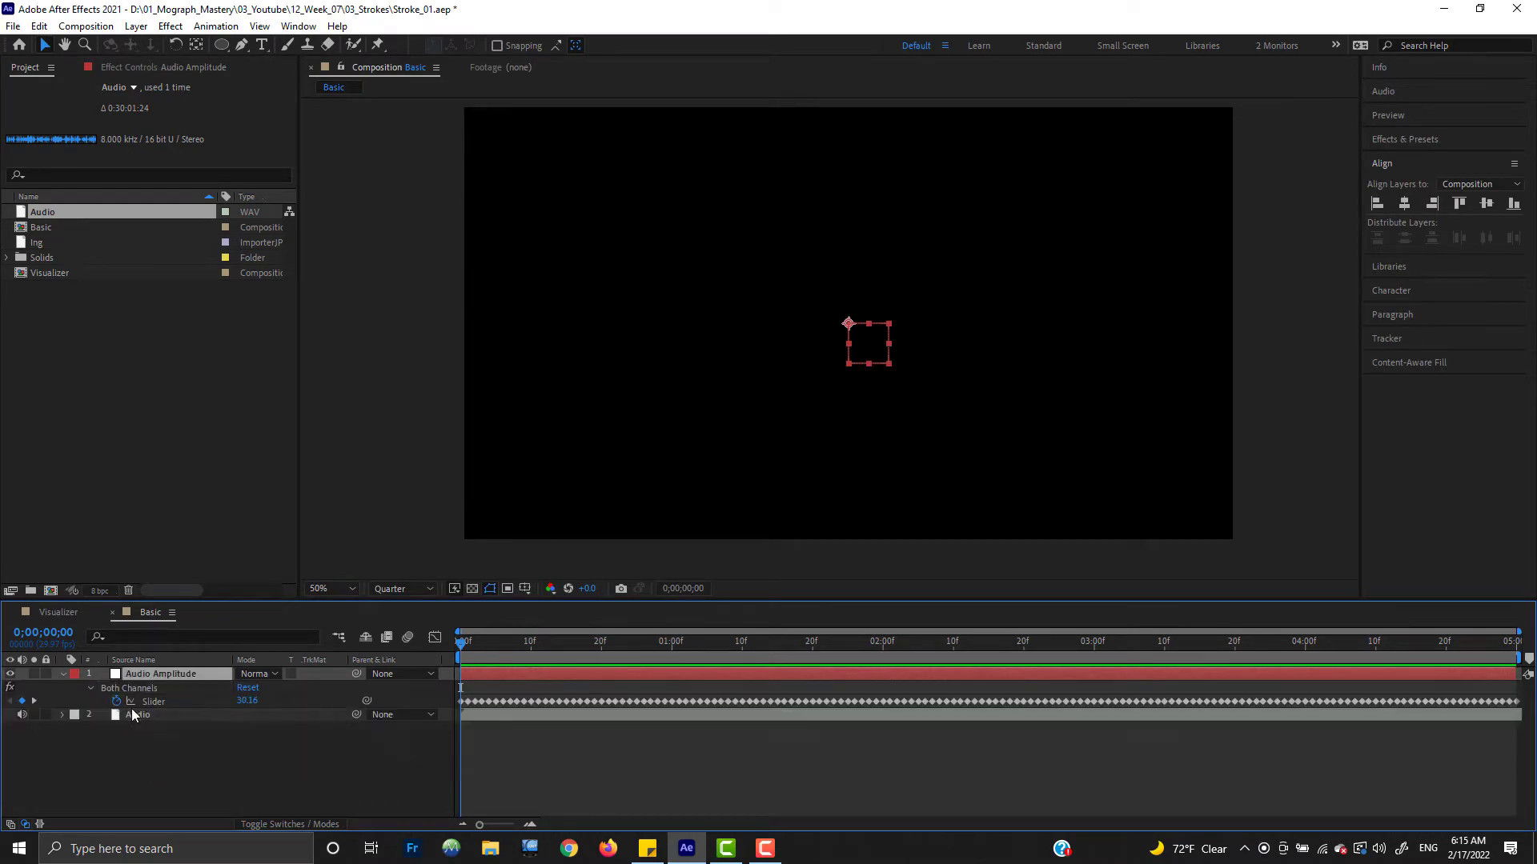
{"action": "left_click", "coordinate": [138, 693]}
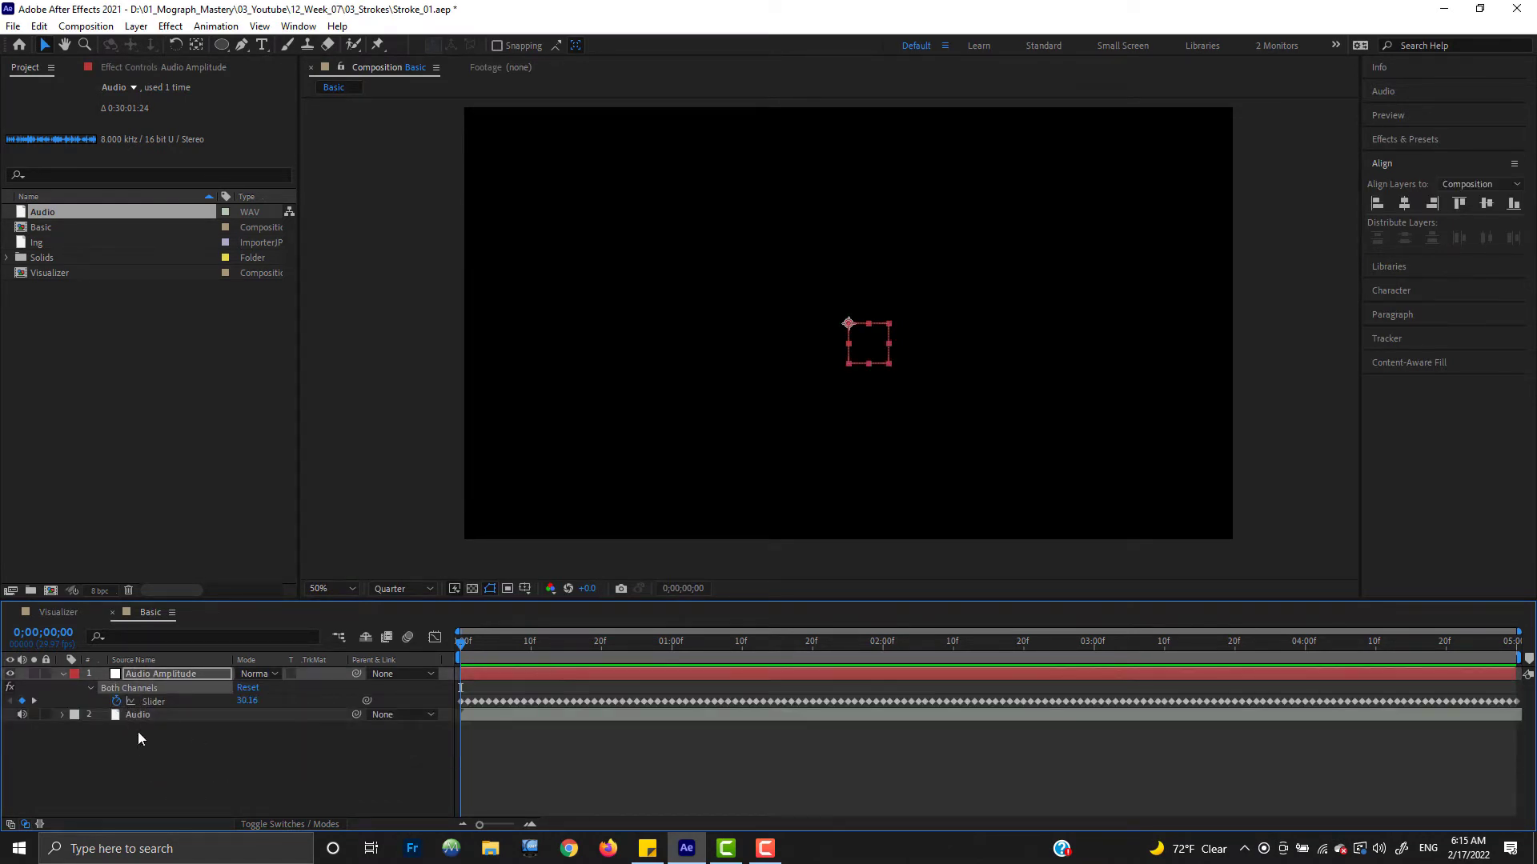
{"action": "left_click", "coordinate": [199, 767]}
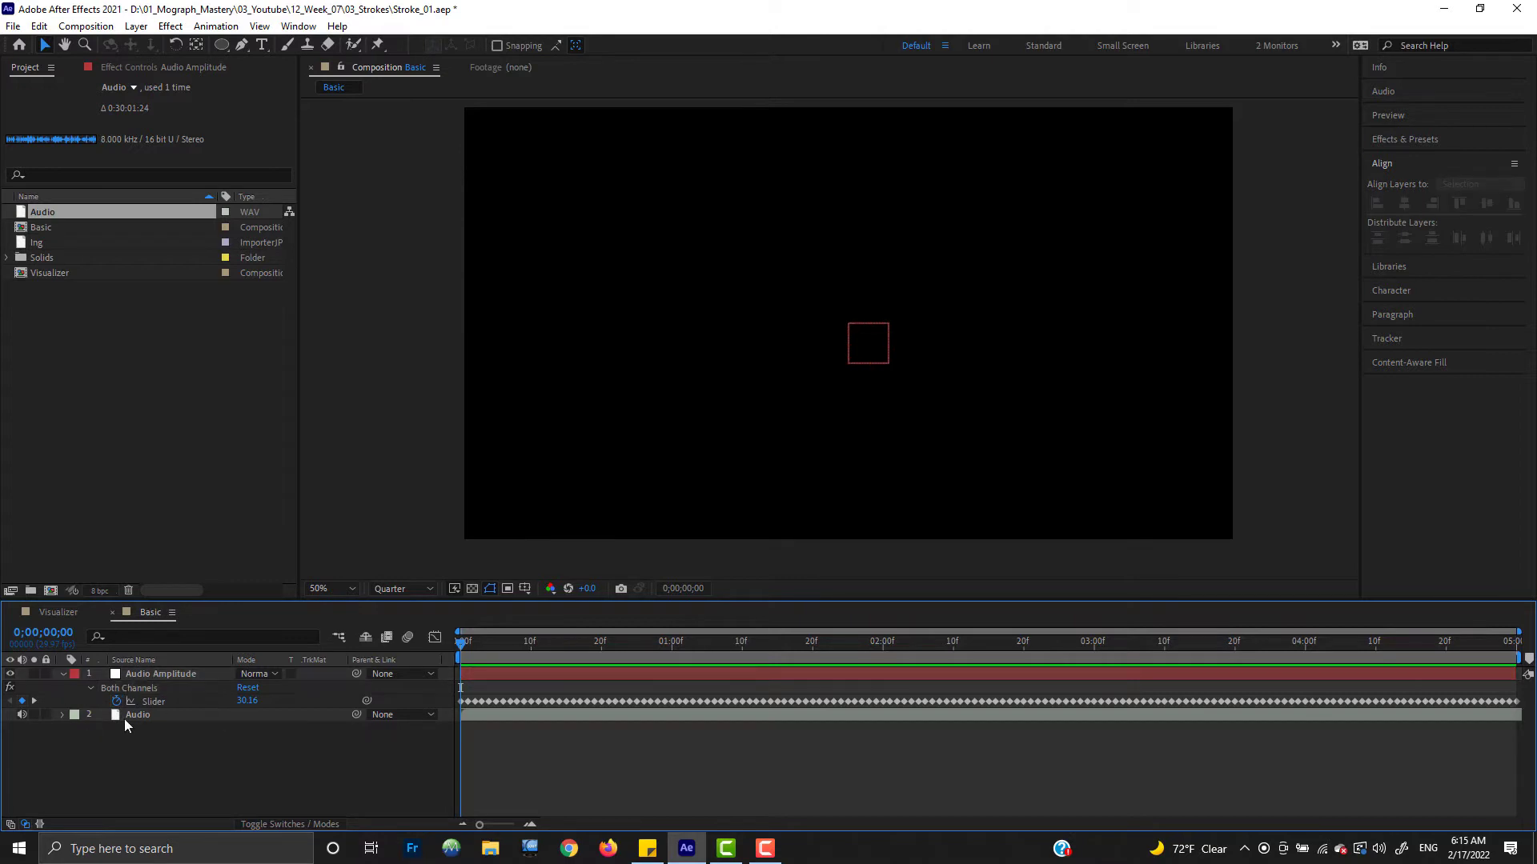
{"action": "left_click", "coordinate": [10, 674]}
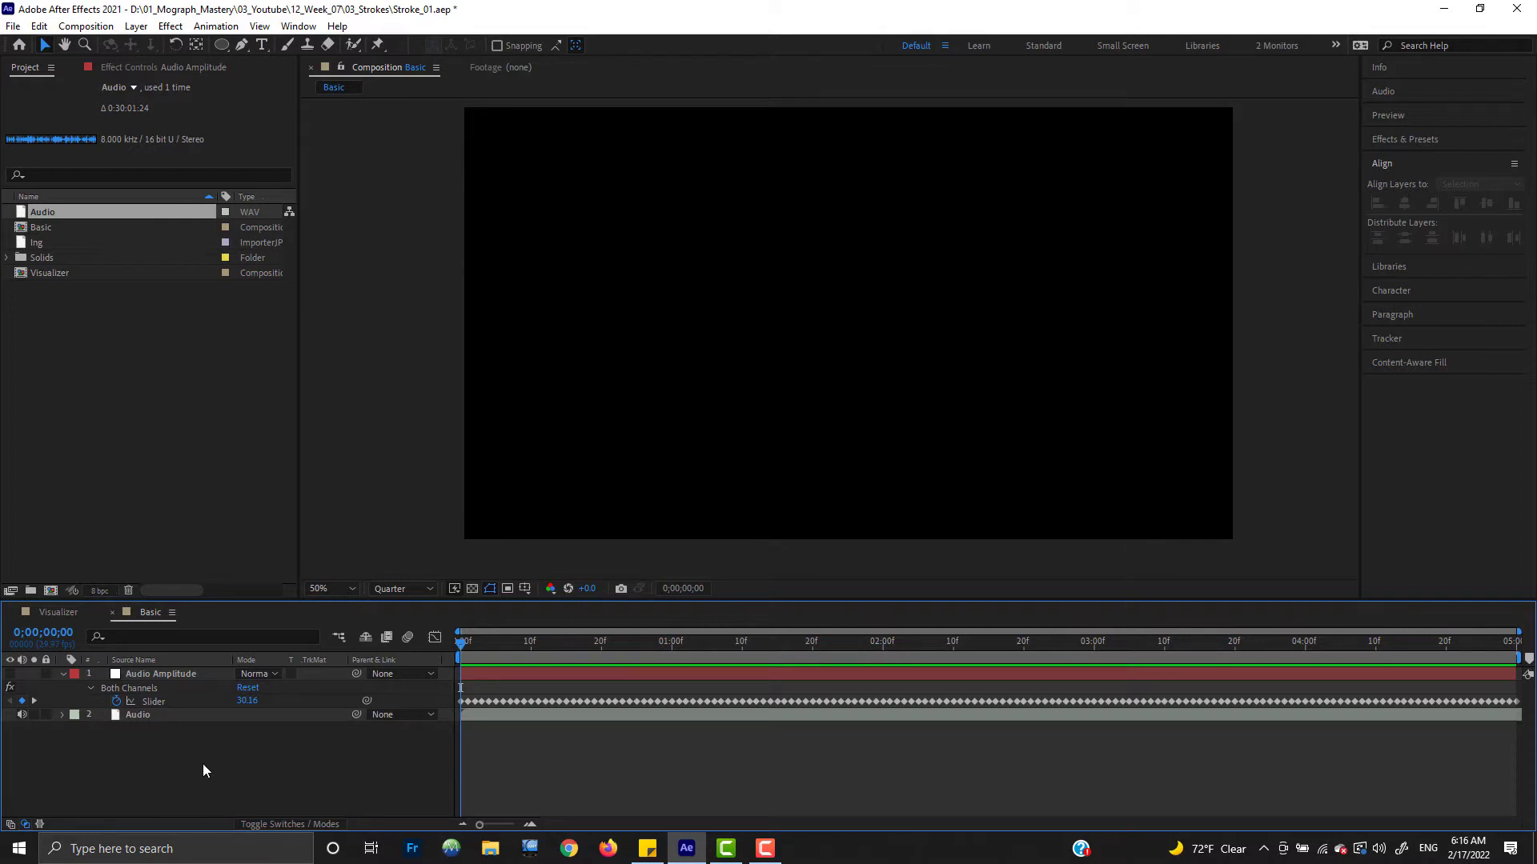
Step: Draw an open S-shaped four-point path across the composition with the Pen tool, cresting in the left half and dipping in the right
{"action": "left_click", "coordinate": [242, 44]}
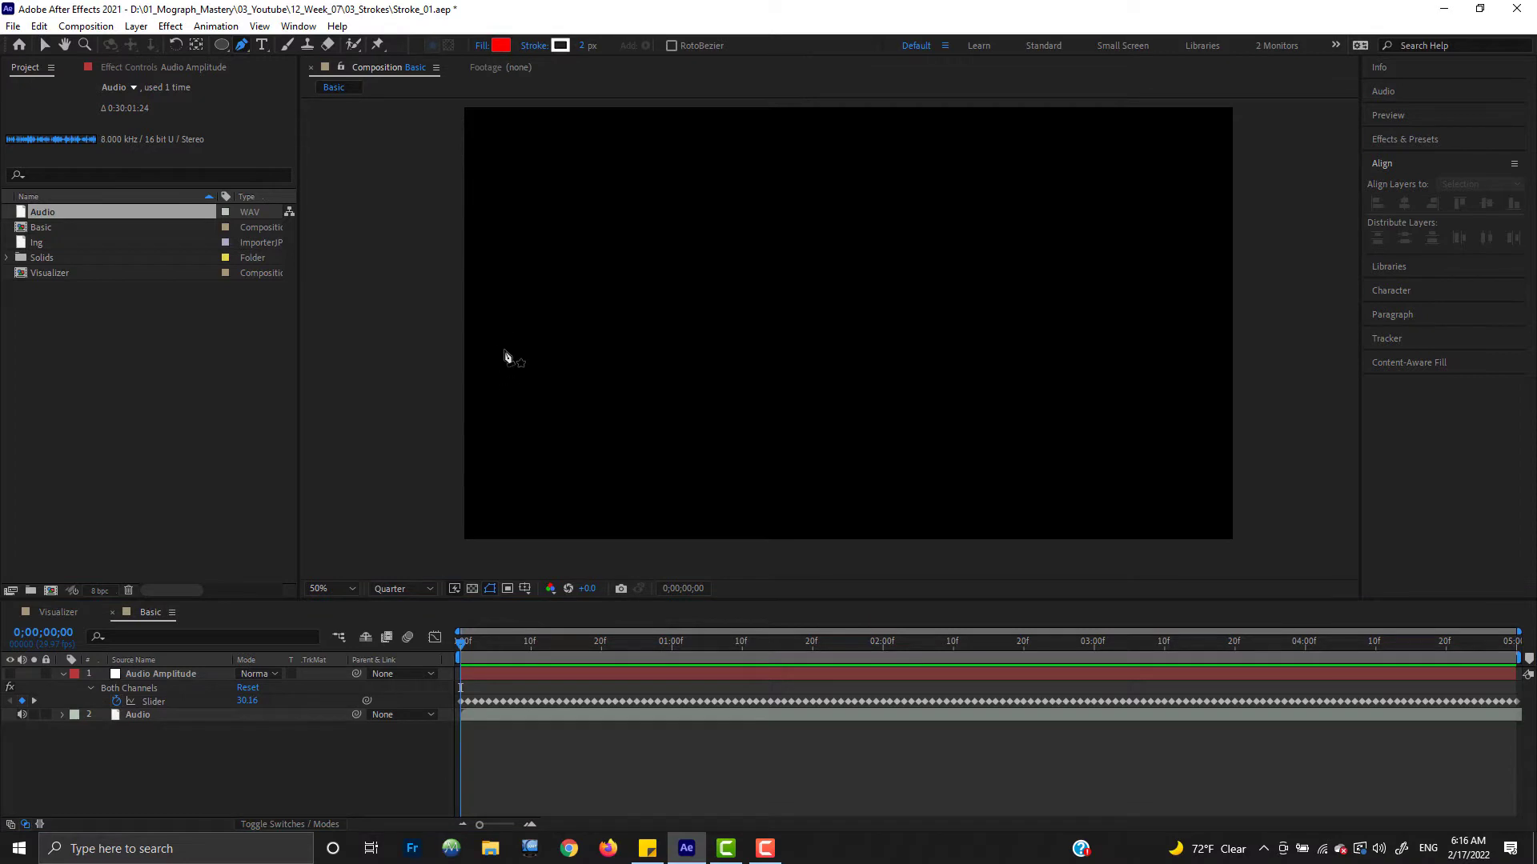
{"action": "left_click", "coordinate": [503, 349]}
{"action": "left_click_drag", "start_coordinate": [799, 234], "coordinate": [933, 298]}
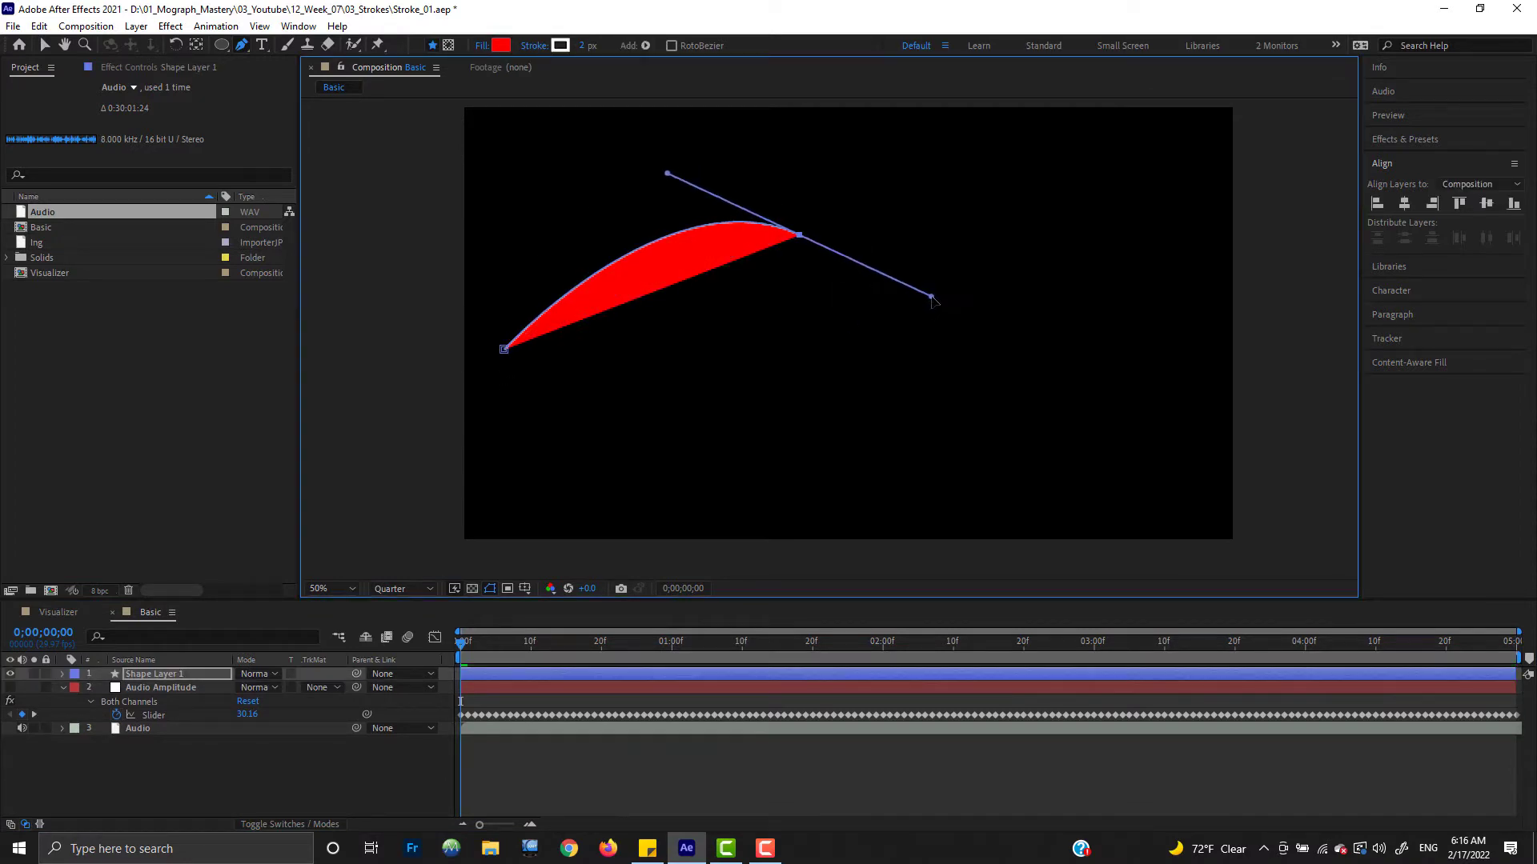
{"action": "left_click_drag", "start_coordinate": [1039, 425], "coordinate": [1127, 399]}
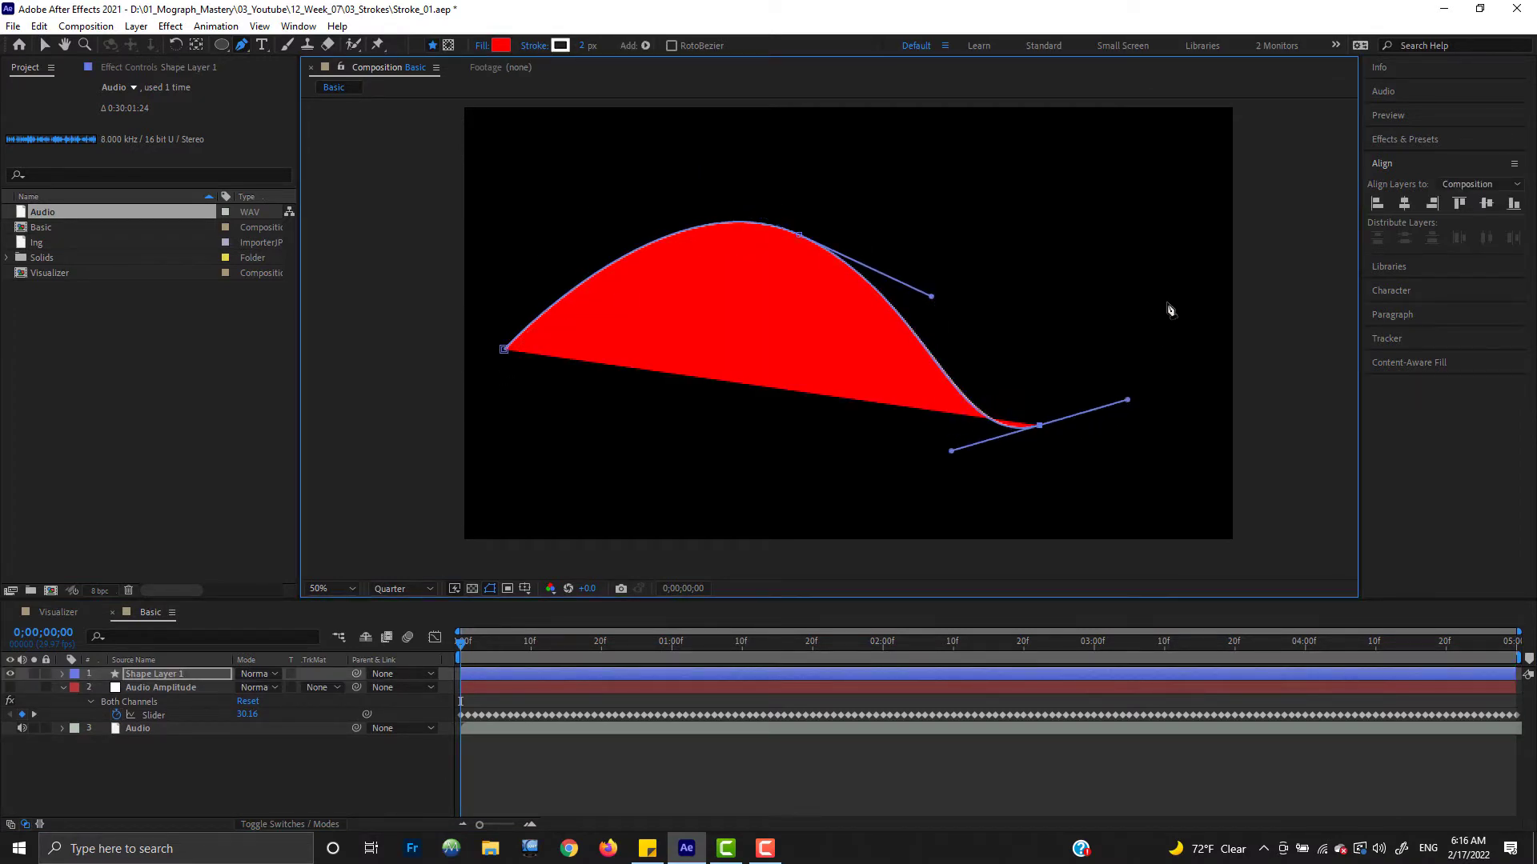
{"action": "left_click", "coordinate": [1201, 256]}
Step: Delete Fill 1 from Shape 1 of the new shape layer, leaving only the stroke
{"action": "left_click", "coordinate": [70, 676]}
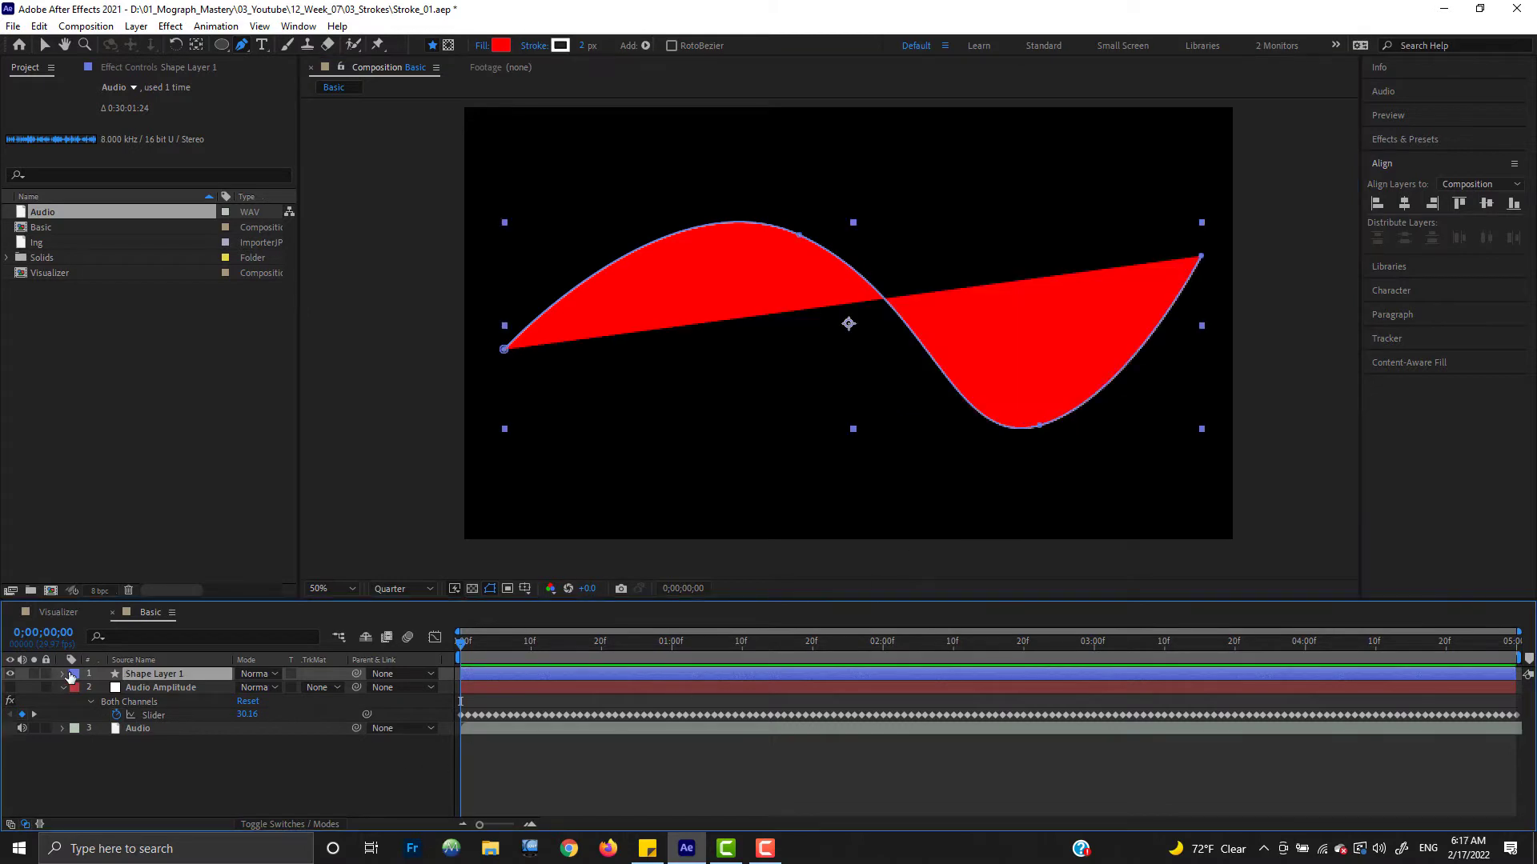
{"action": "left_click", "coordinate": [64, 674]}
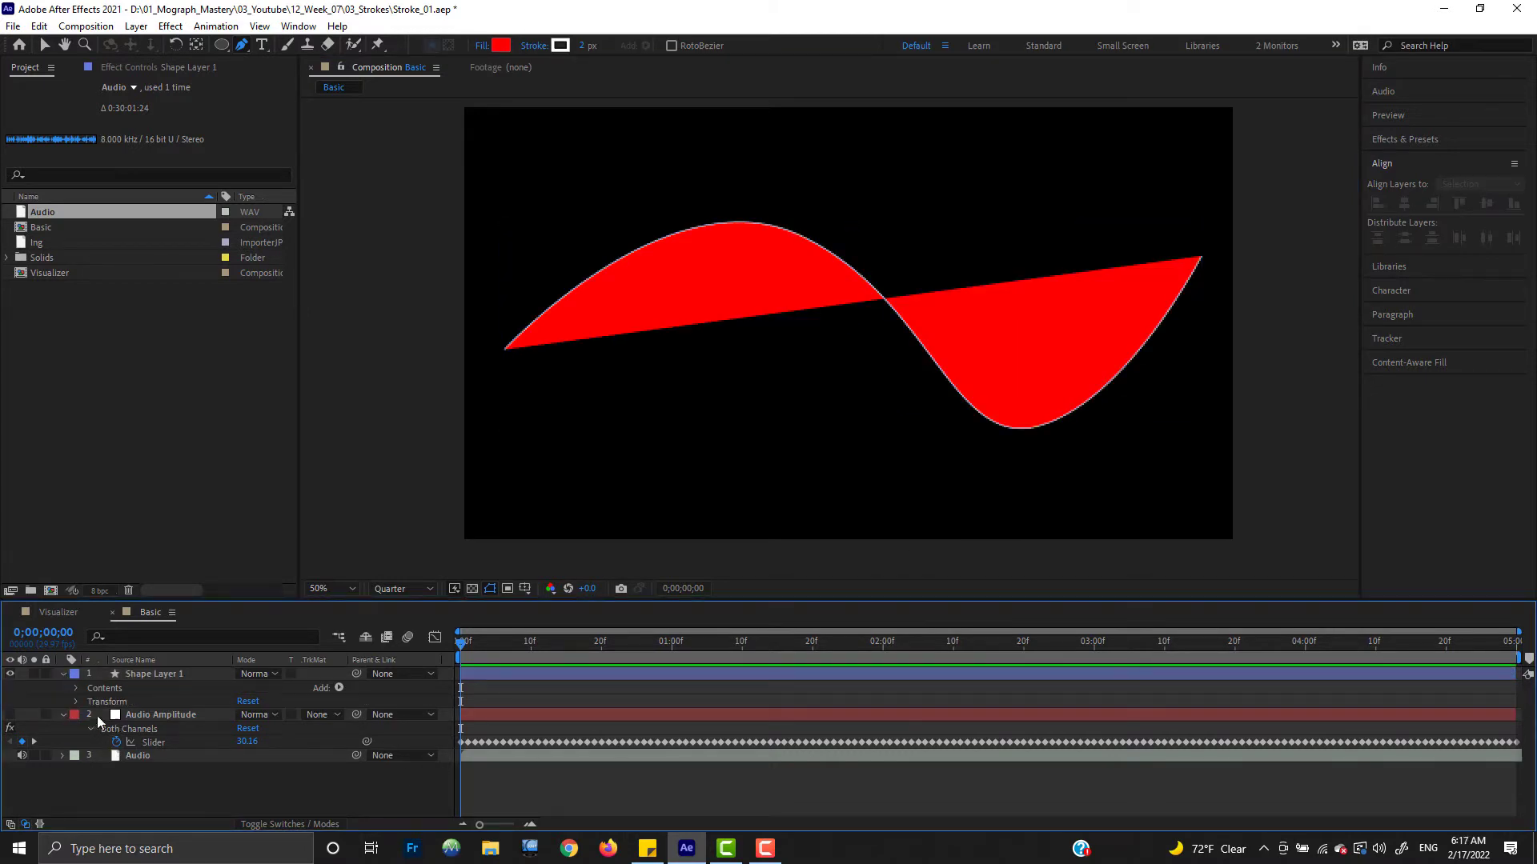
{"action": "left_click", "coordinate": [77, 688]}
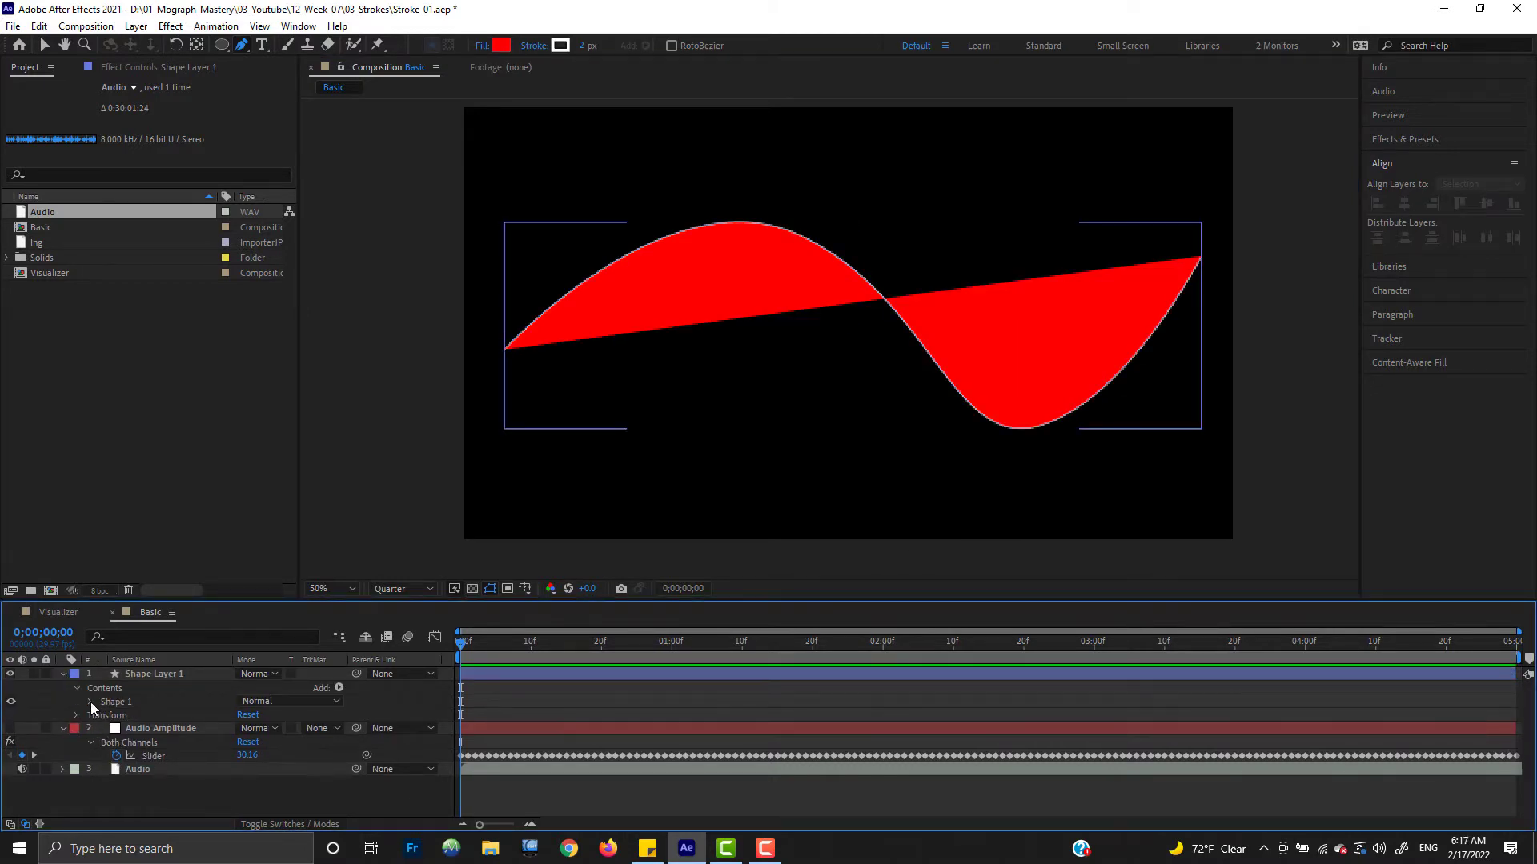
{"action": "left_click", "coordinate": [89, 702]}
{"action": "left_click", "coordinate": [138, 744]}
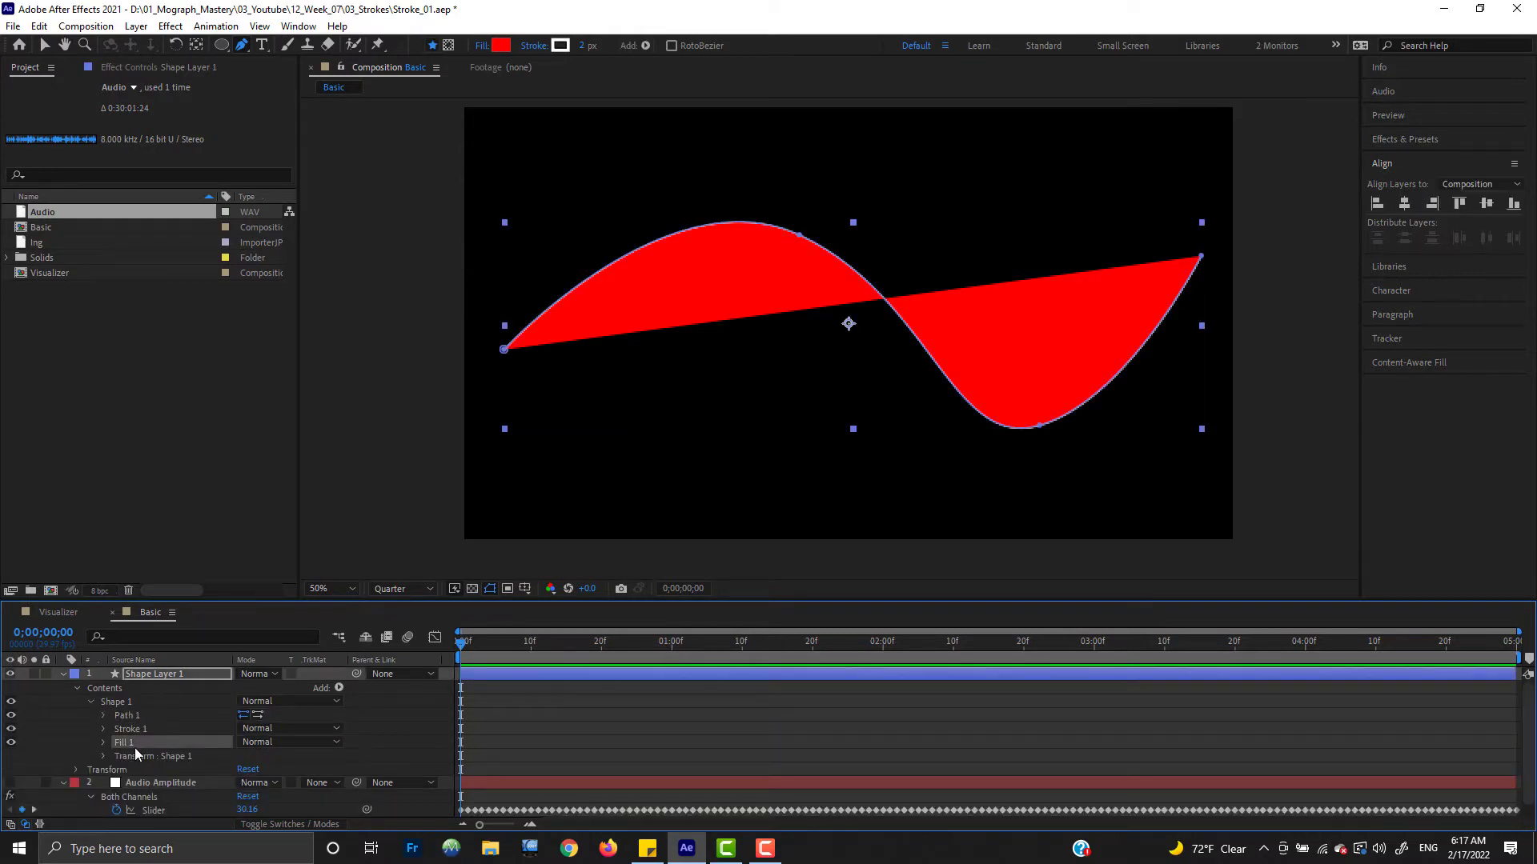
{"action": "key", "text": "Delete"}
Step: Set the Stroke Width of Stroke 1 to 13 and enlarge the timeline area
{"action": "left_click", "coordinate": [135, 715]}
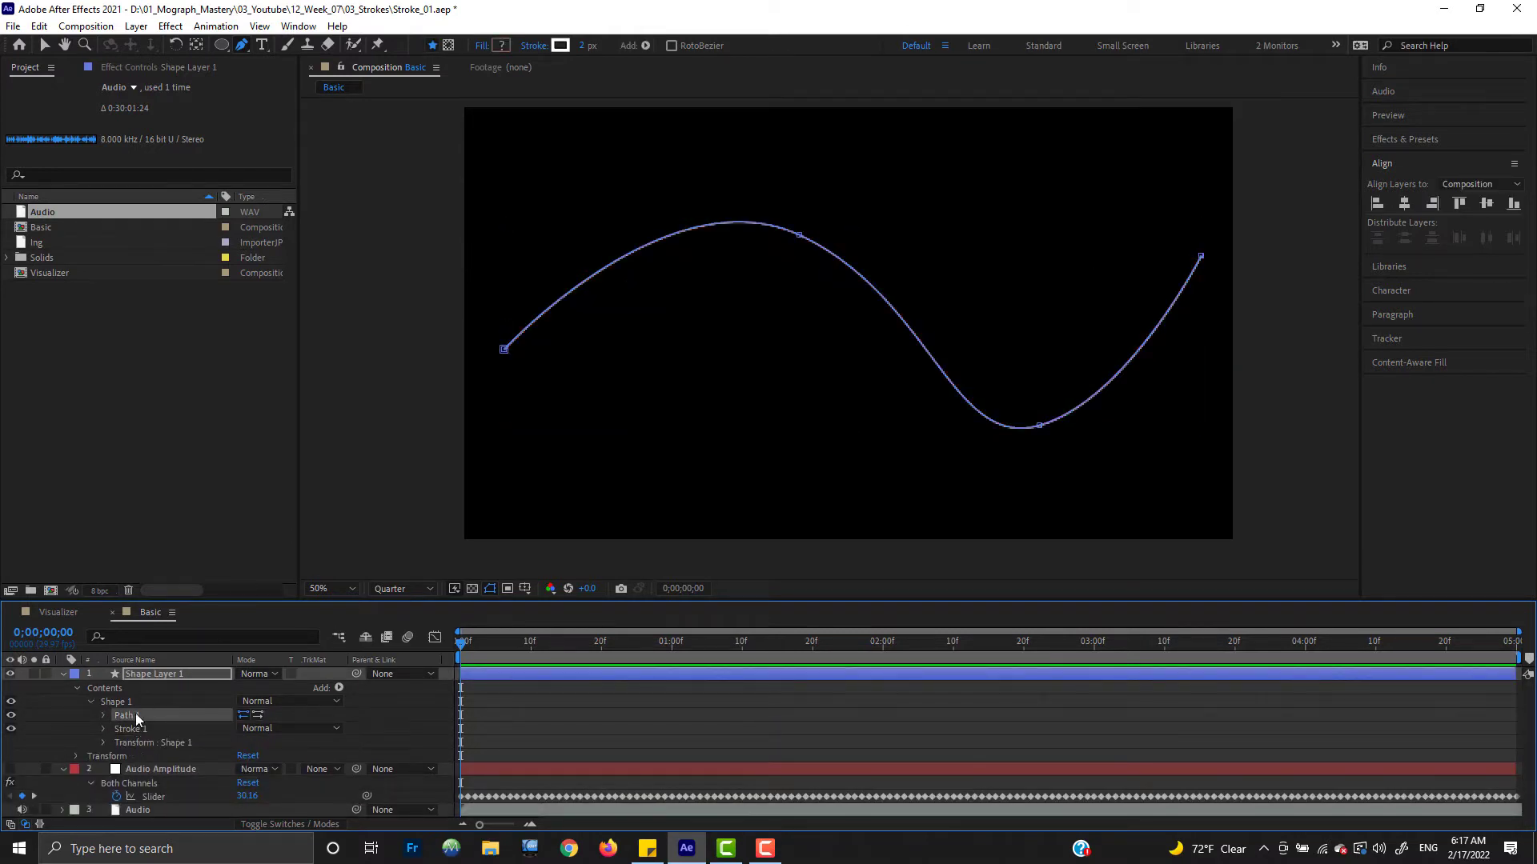
{"action": "left_click", "coordinate": [105, 728]}
{"action": "scroll", "coordinate": [211, 758], "scroll_direction": "down", "scroll_amount": 2}
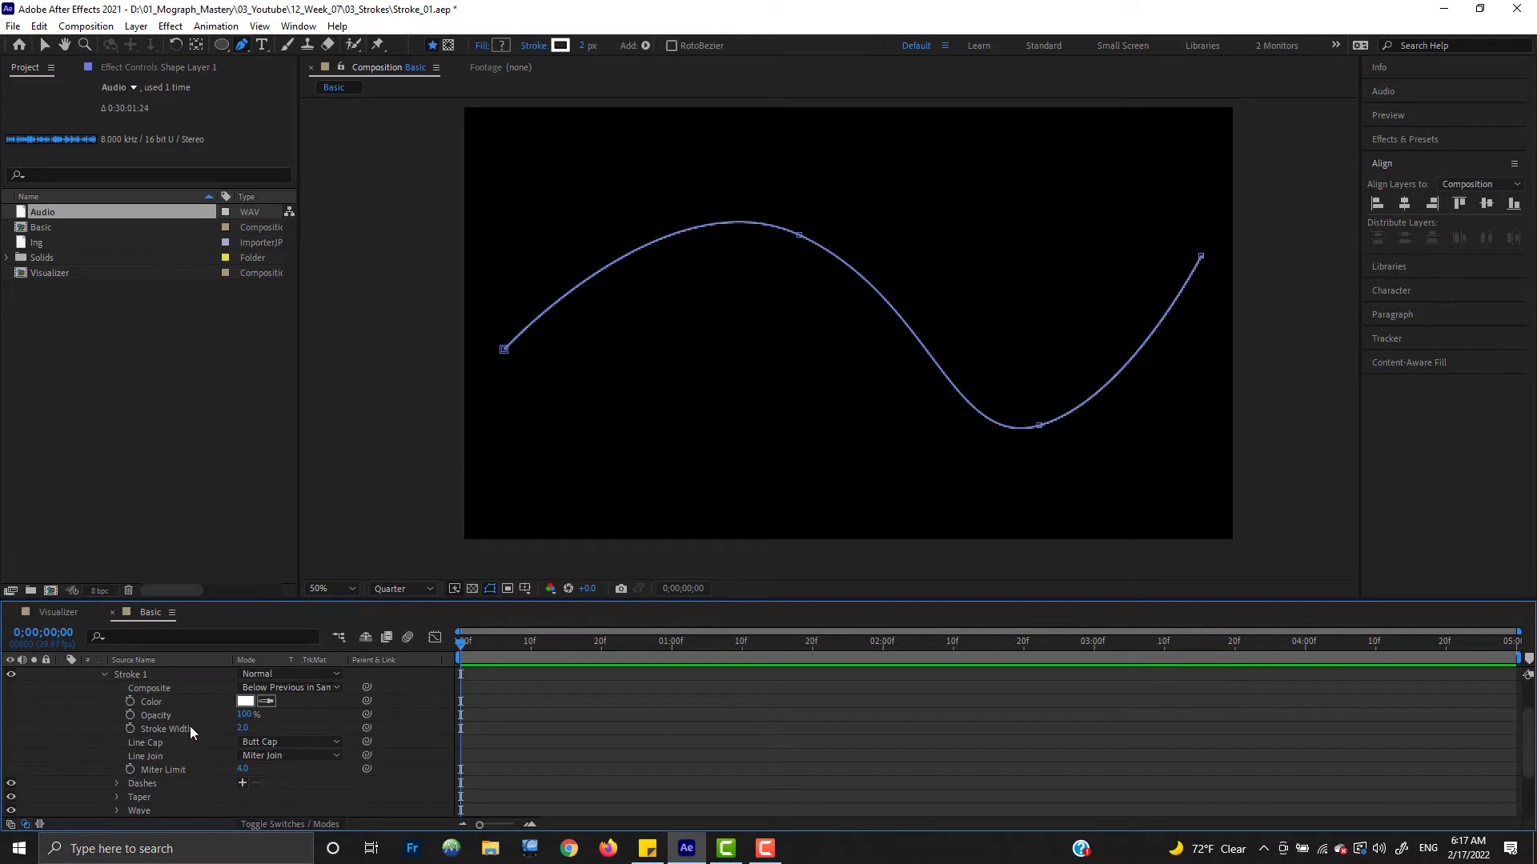
{"action": "scroll", "coordinate": [196, 732], "scroll_direction": "up", "scroll_amount": 2}
{"action": "scroll", "coordinate": [266, 780], "scroll_direction": "down", "scroll_amount": 3}
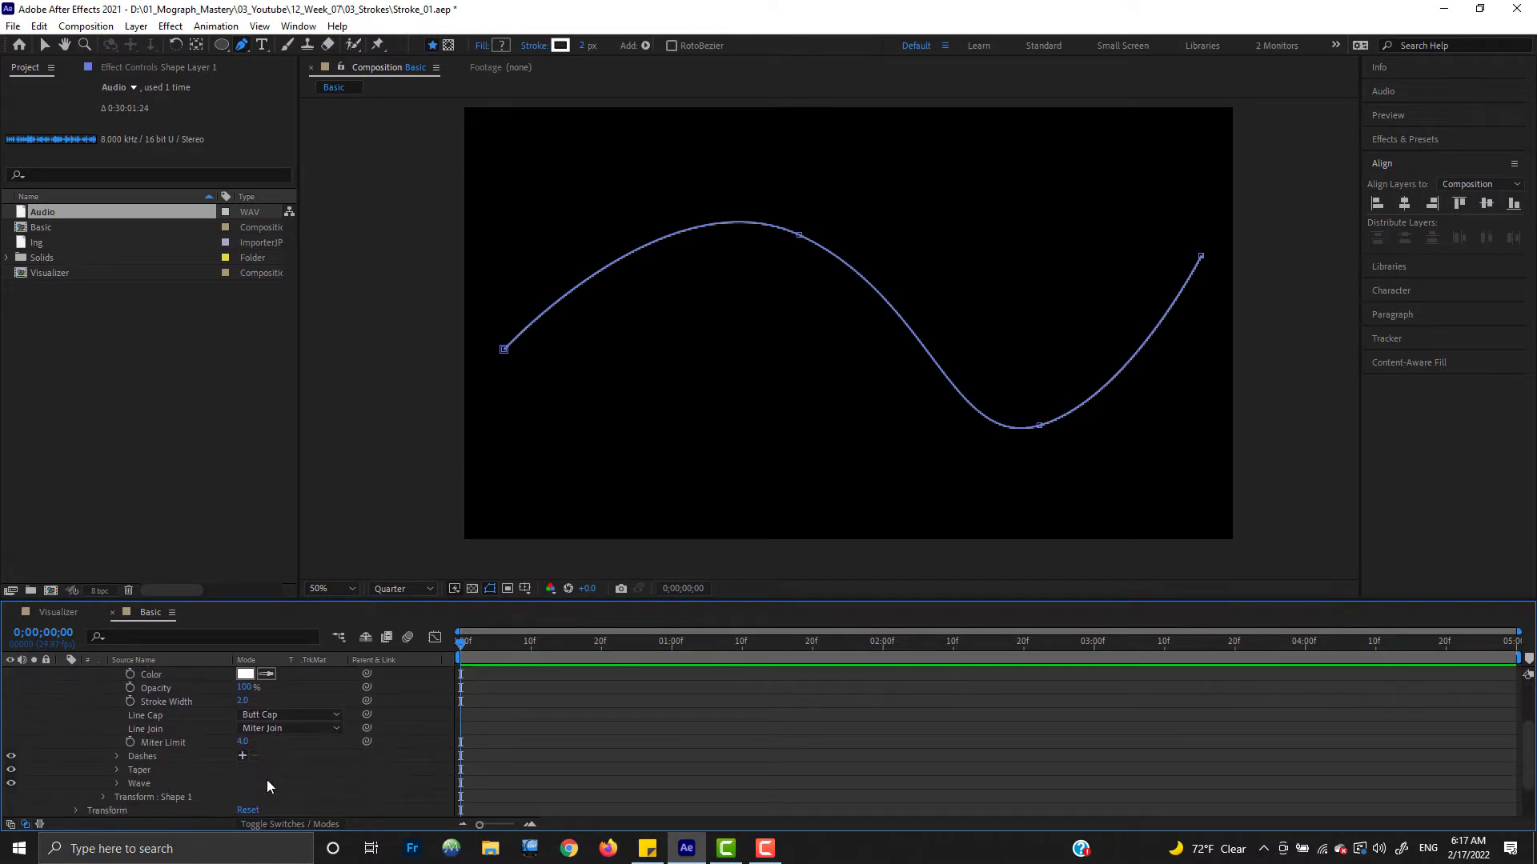
{"action": "mouse_move", "coordinate": [243, 701]}
{"action": "left_mouse_down"}
{"action": "mouse_move", "coordinate": [273, 704]}
{"action": "mouse_move", "coordinate": [254, 704]}
{"action": "left_mouse_up"}
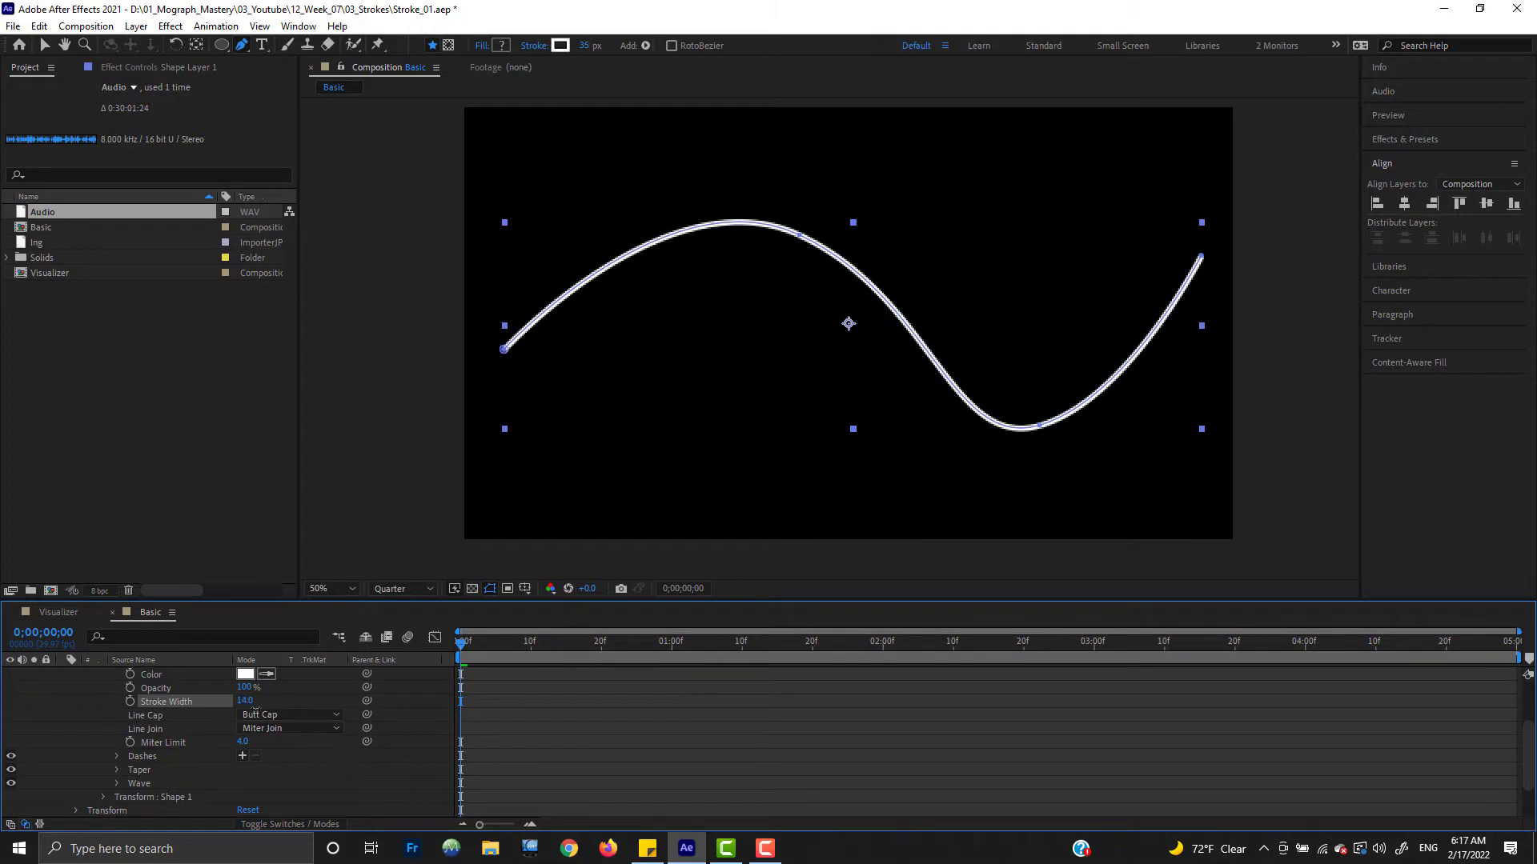
{"action": "left_click_drag", "start_coordinate": [520, 603], "coordinate": [520, 482]}
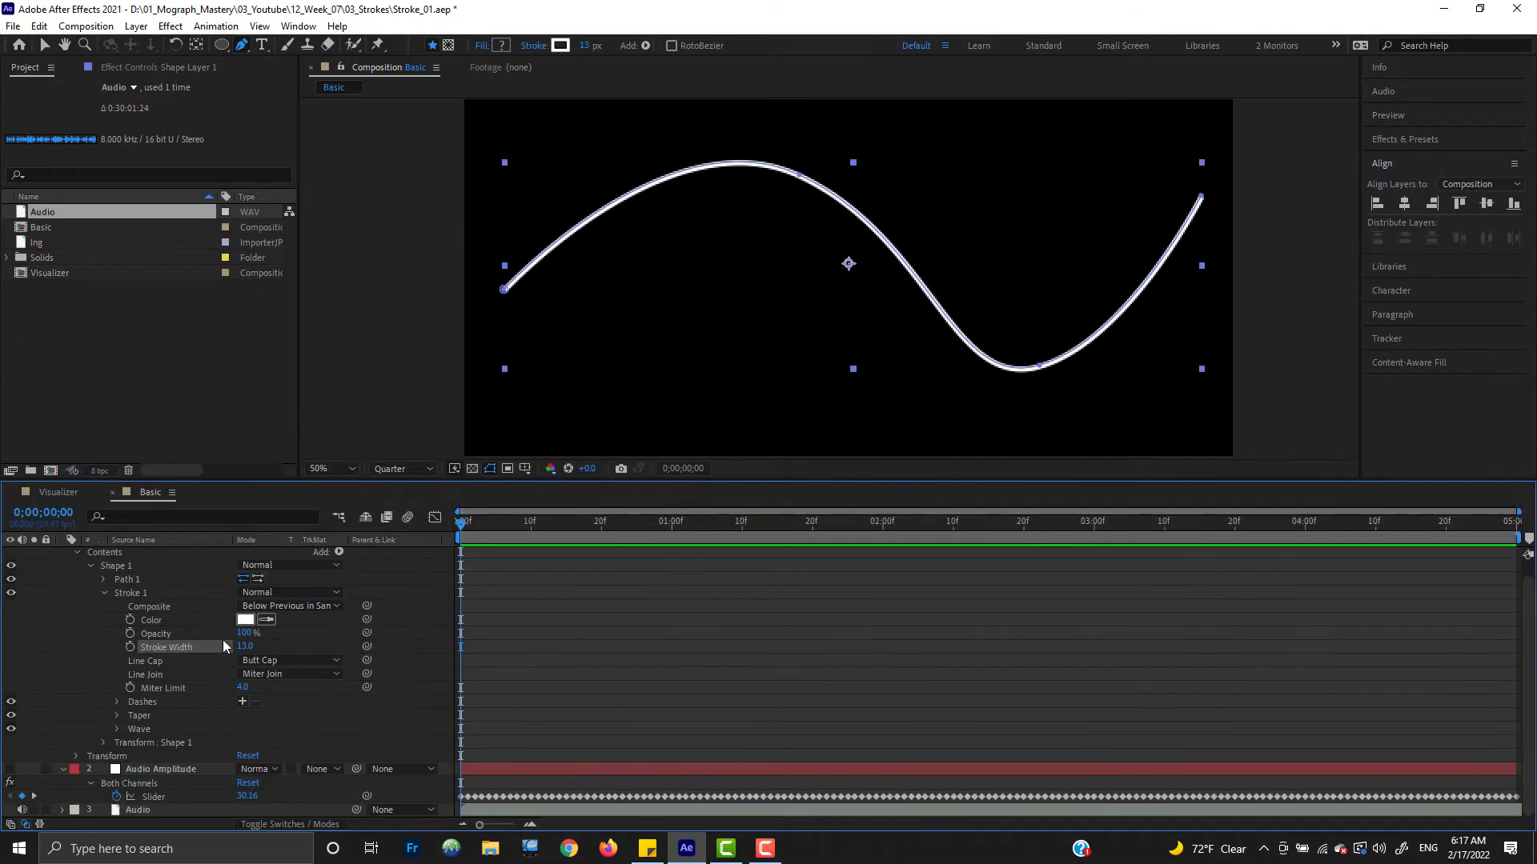
Step: Taper Stroke 1 with a Start Length of 40% and an End Length of 40%, and collapse the stroke's properties
{"action": "left_click", "coordinate": [117, 716]}
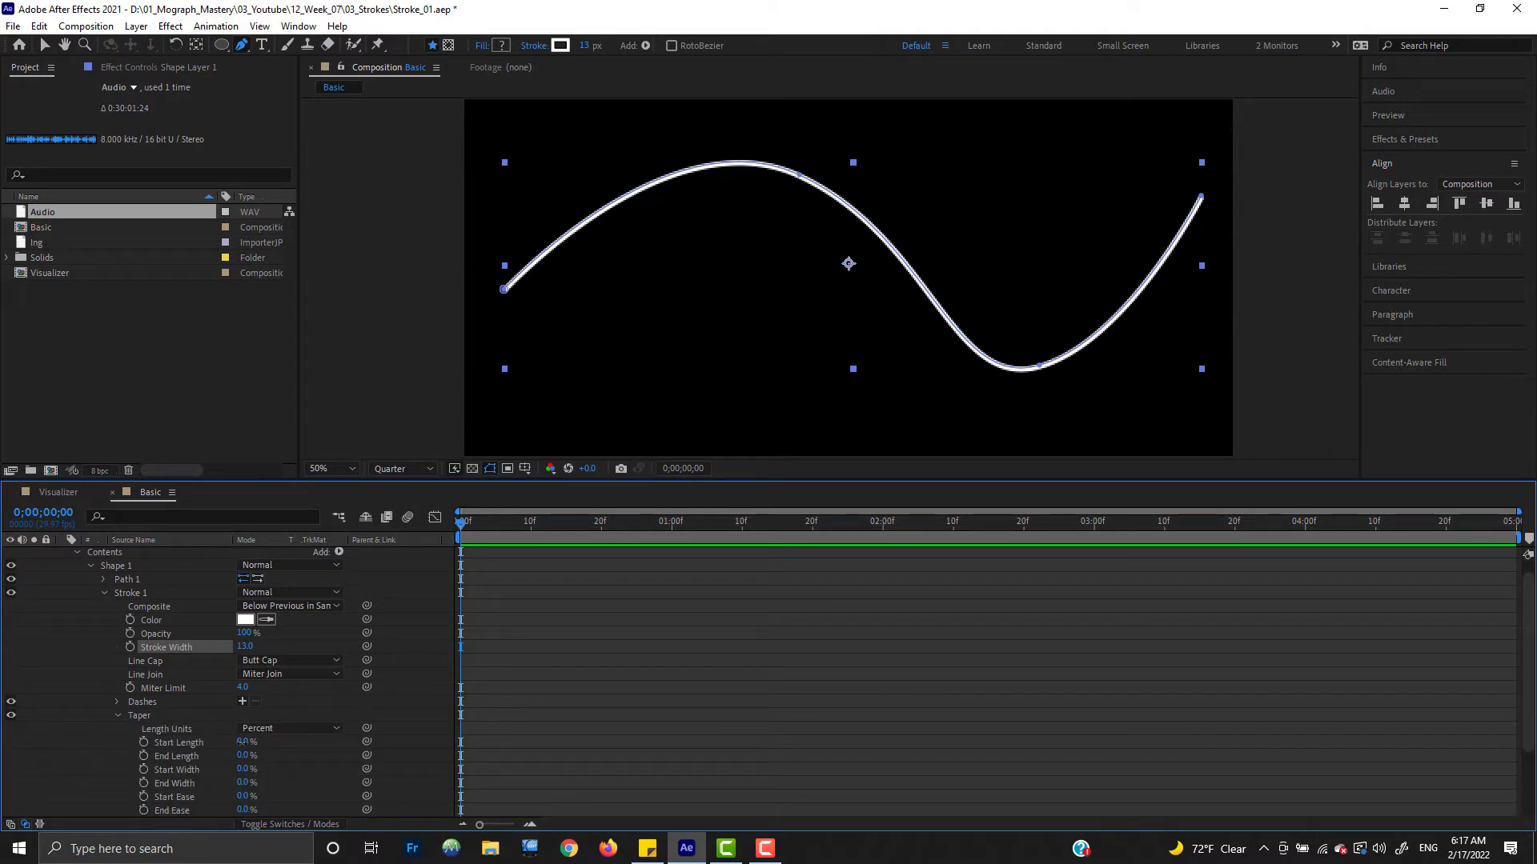
{"action": "left_click", "coordinate": [242, 742]}
{"action": "type", "text": "40"}
{"action": "key", "text": "Tab"}
{"action": "type", "text": "40"}
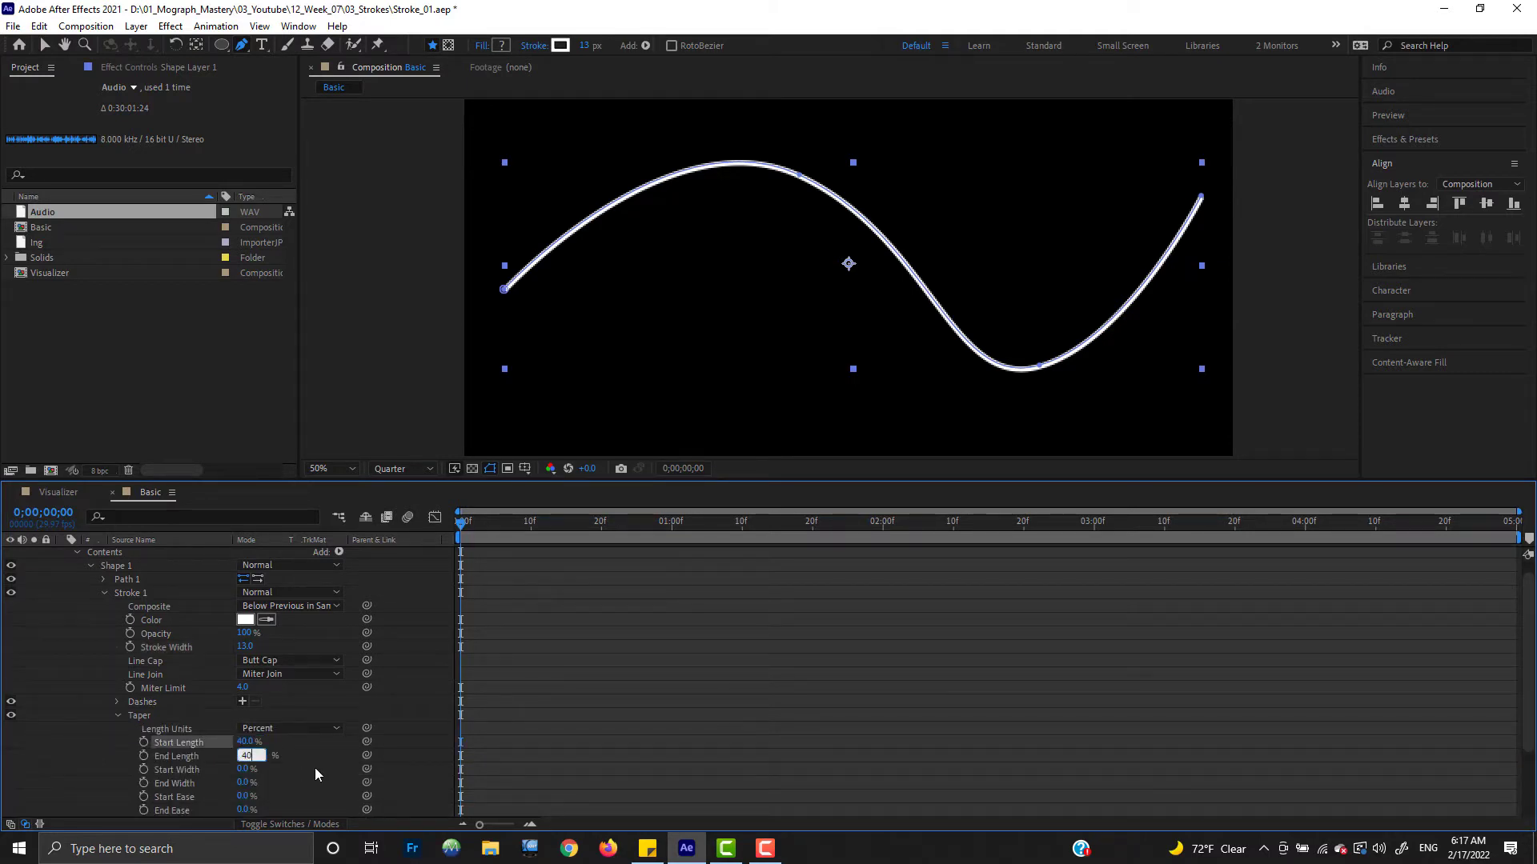
{"action": "left_click", "coordinate": [315, 766]}
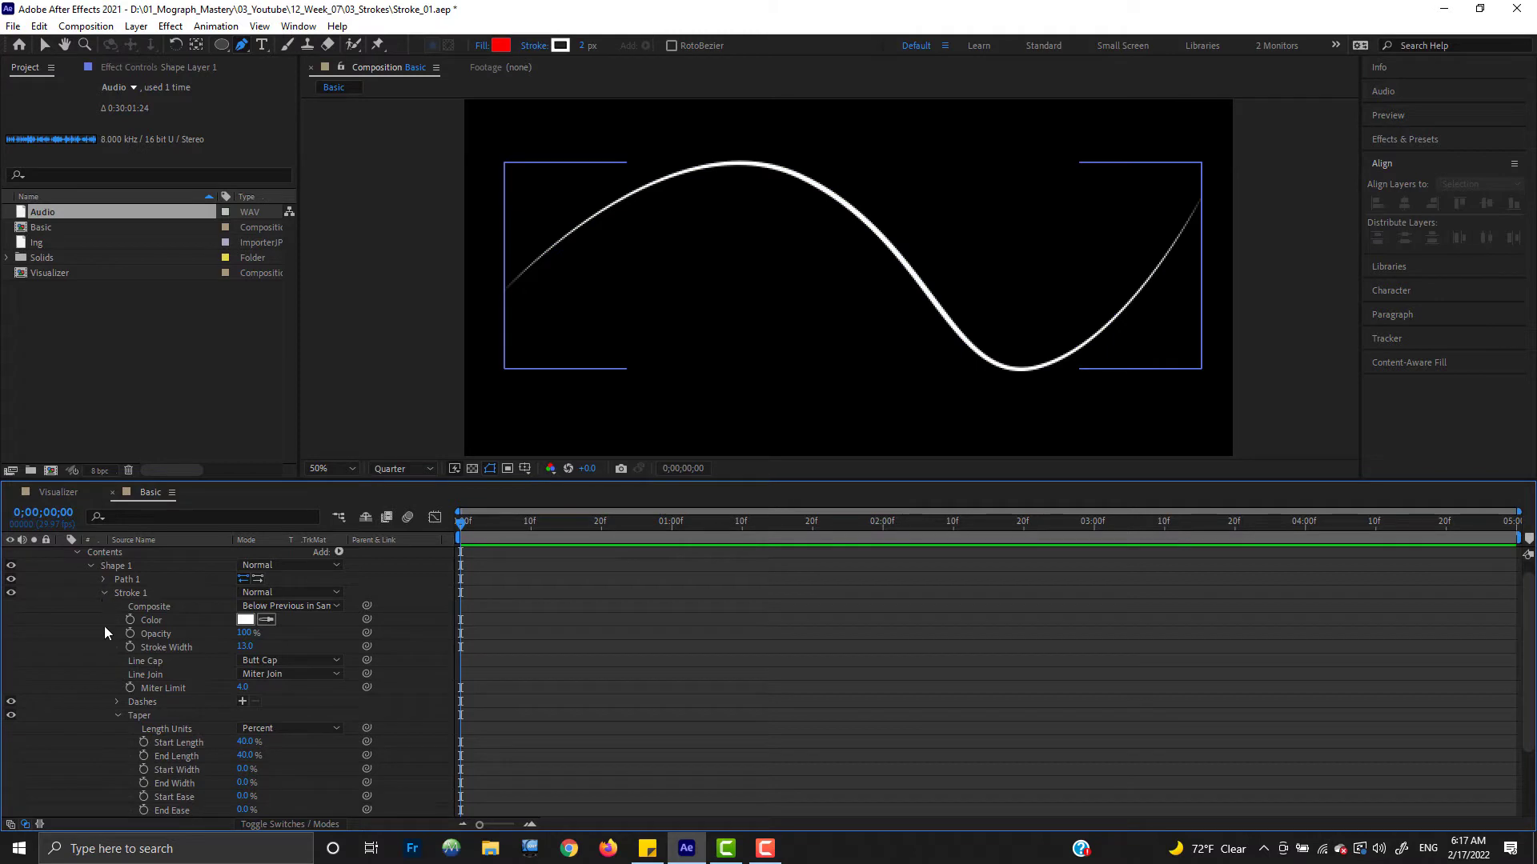
{"action": "left_click", "coordinate": [118, 716]}
{"action": "left_click", "coordinate": [104, 593]}
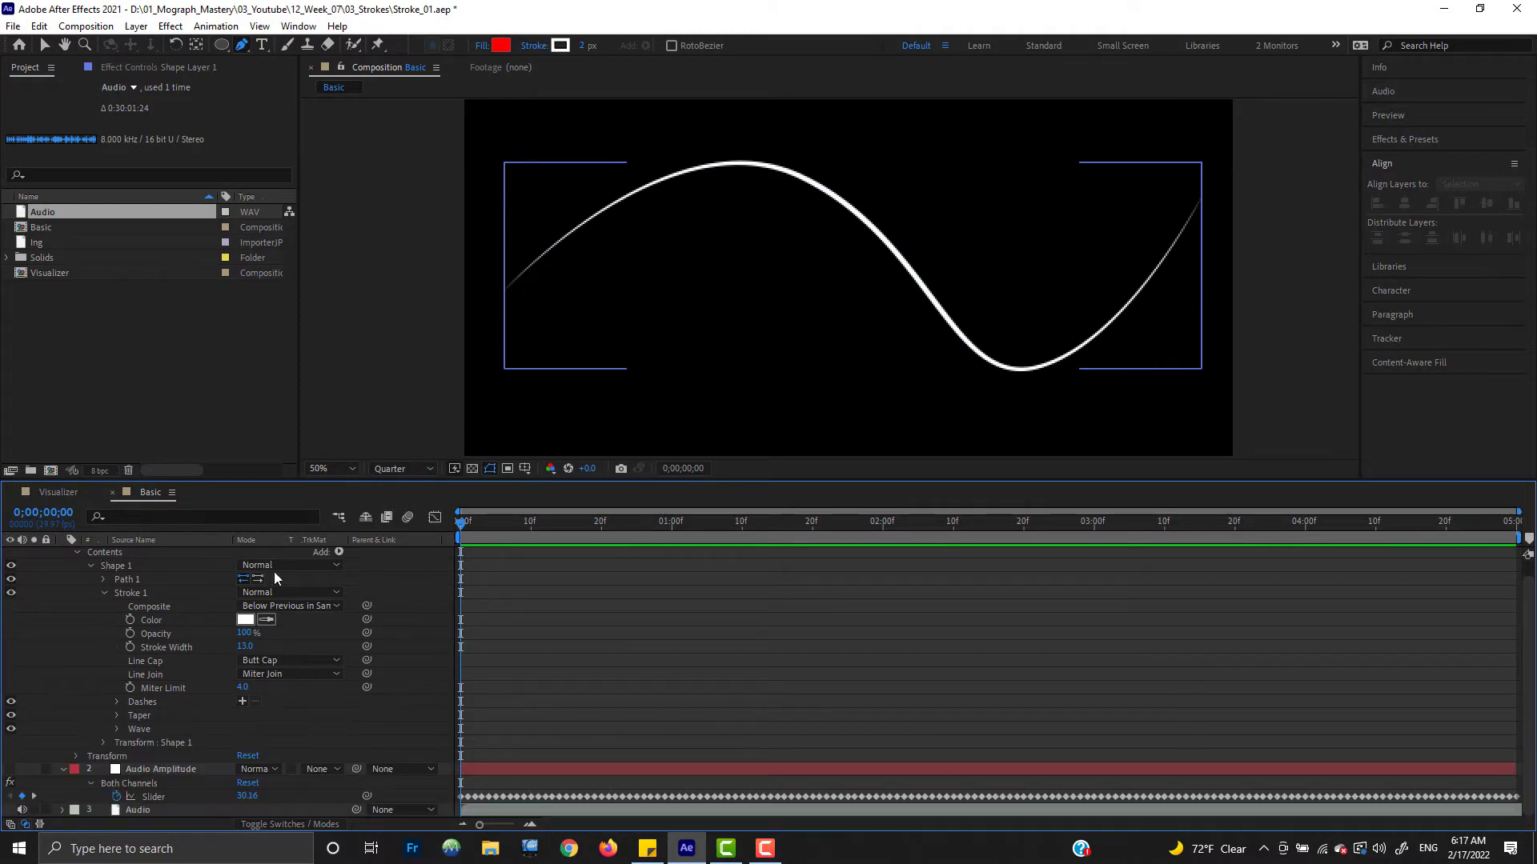
Step: Add a Wiggle Paths operator to the contents of the shape layer
{"action": "key", "text": "v"}
{"action": "left_click", "coordinate": [340, 569]}
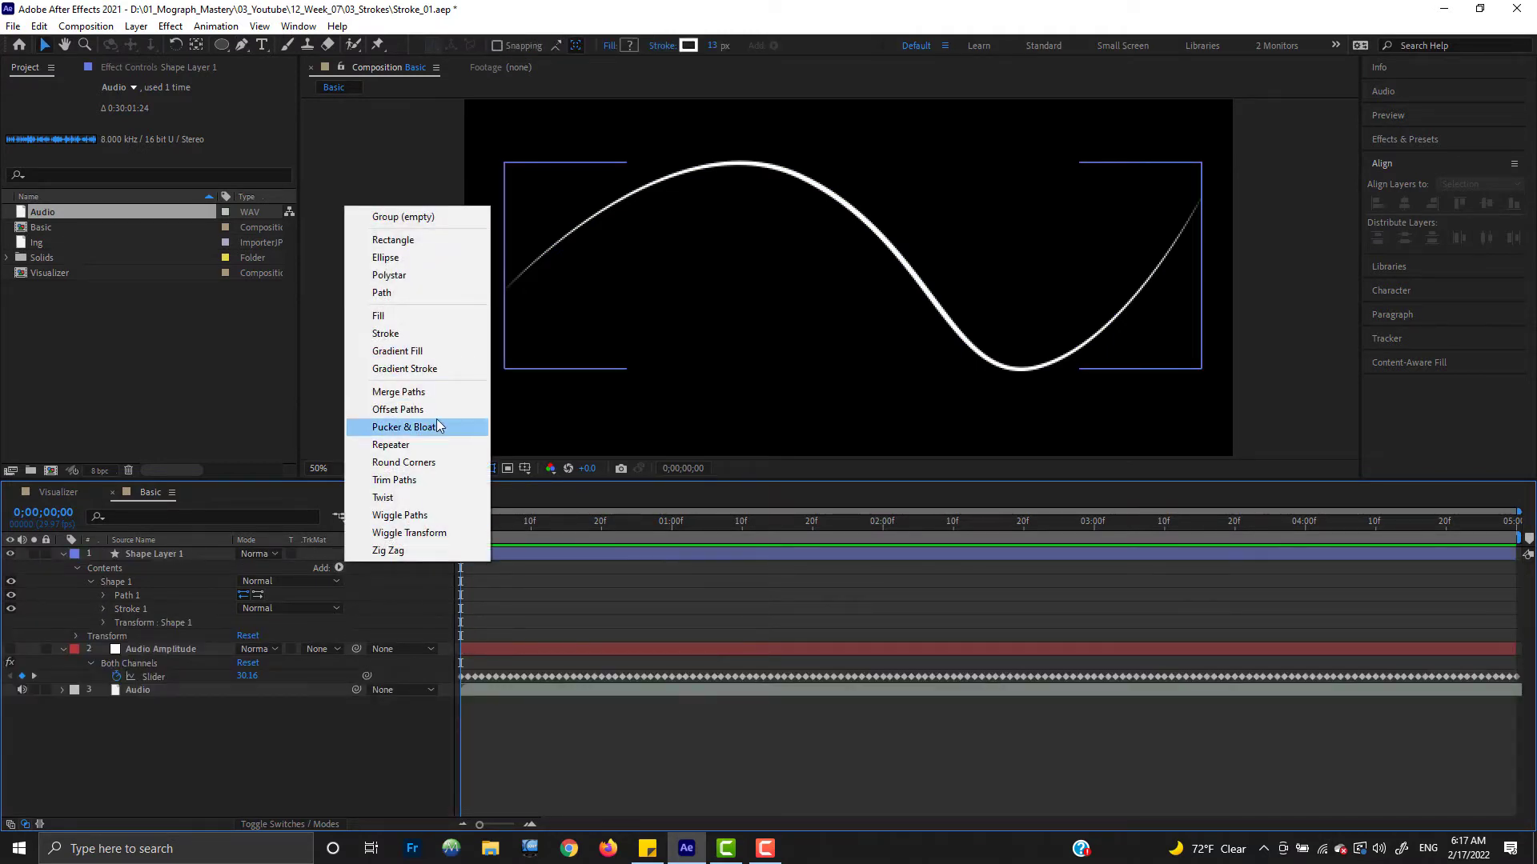
{"action": "left_click", "coordinate": [384, 518]}
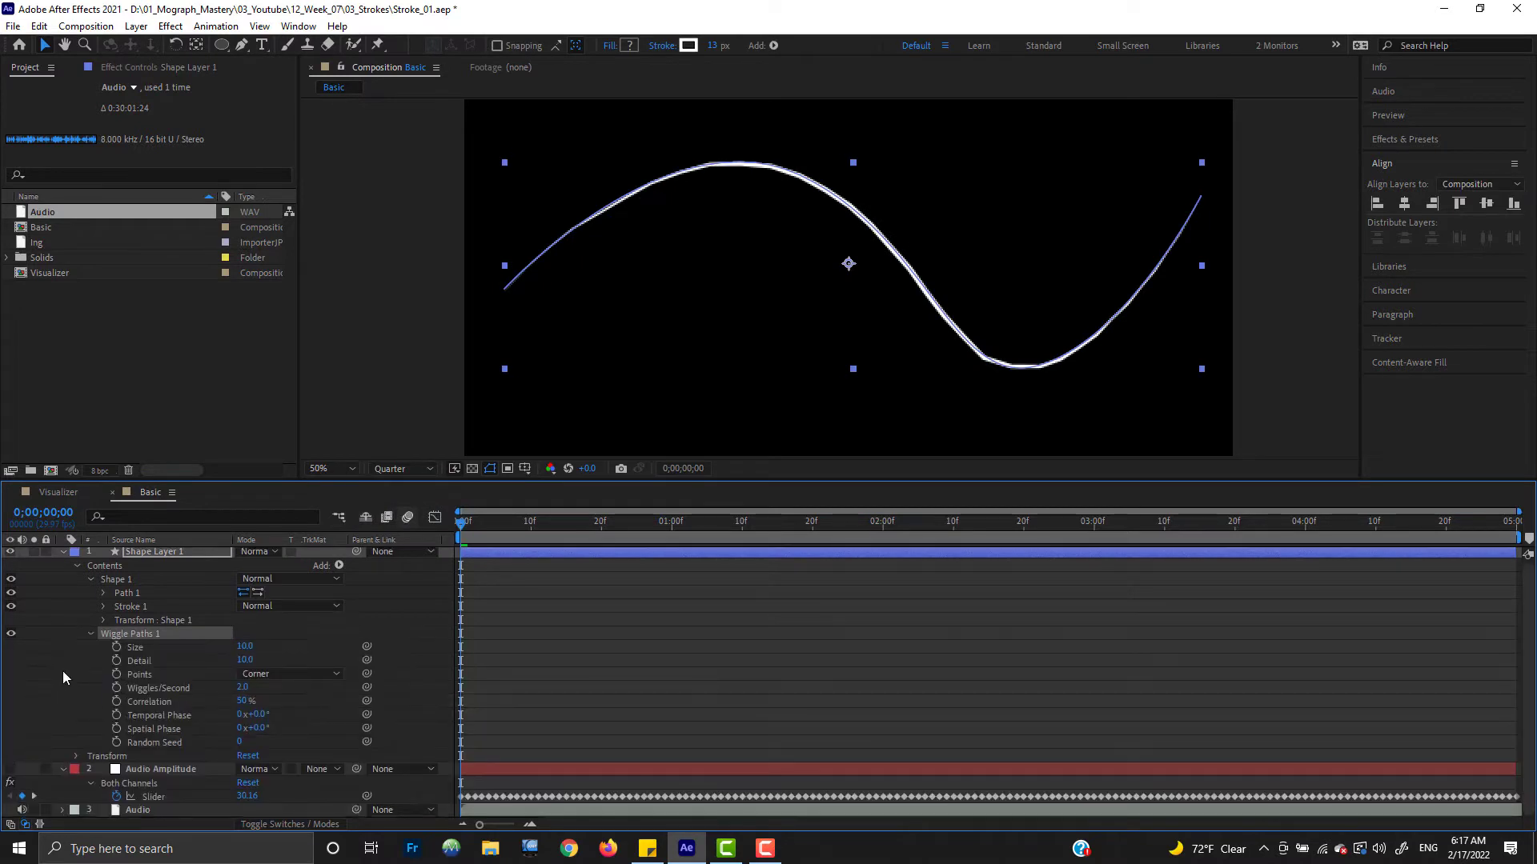
Step: Add an expression to the Wiggle Paths Size that stores the Audio Amplitude Both Channels slider in a variable named input
{"action": "left_click", "coordinate": [117, 648], "text": "alt"}
{"action": "left_click_drag", "start_coordinate": [282, 659], "coordinate": [189, 795]}
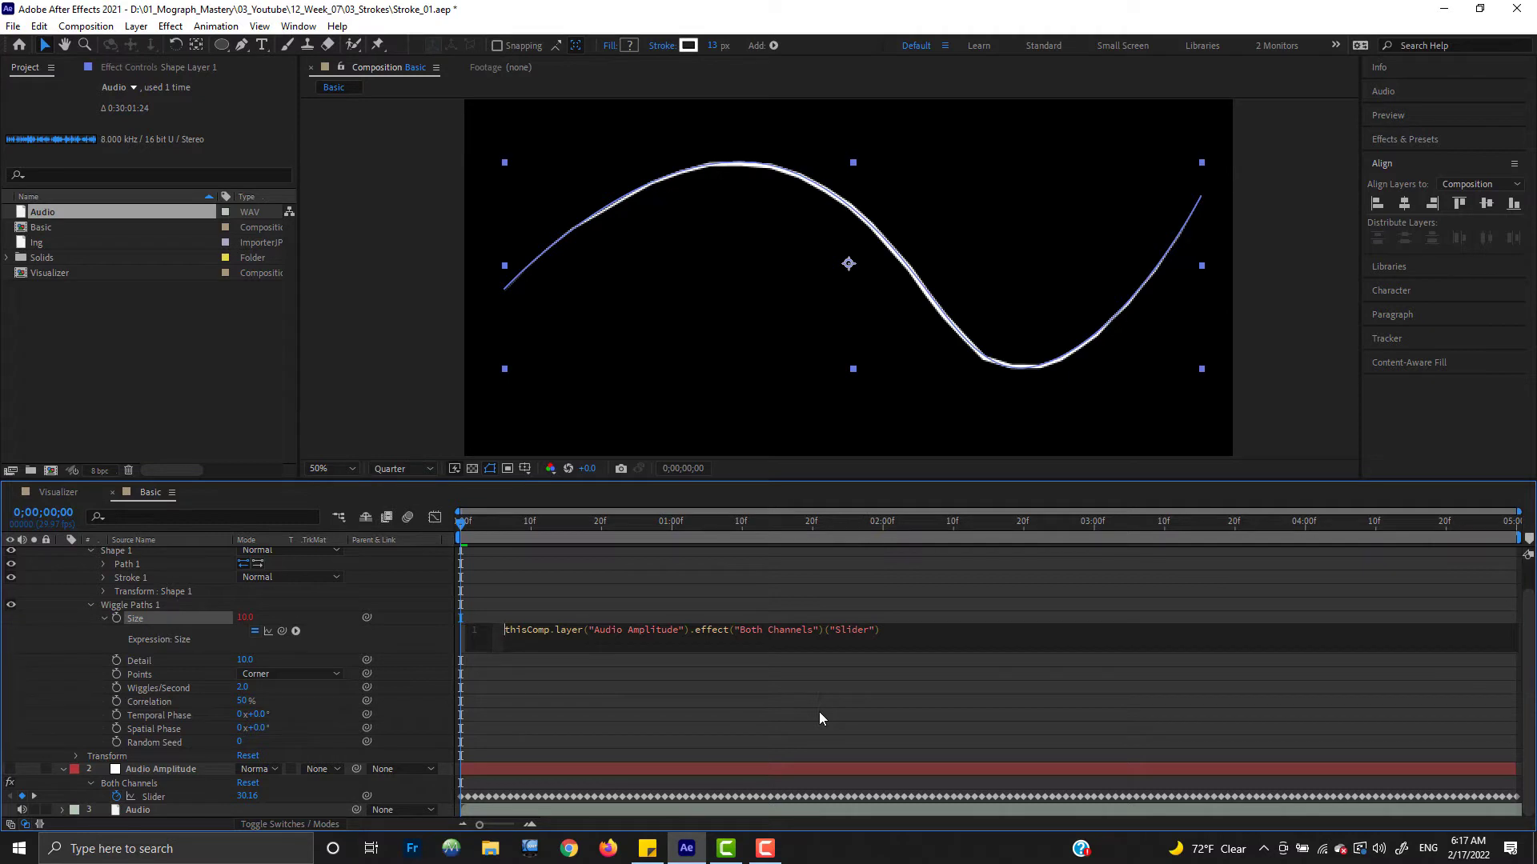
{"action": "type", "text": "var "}
{"action": "type", "text": "input"}
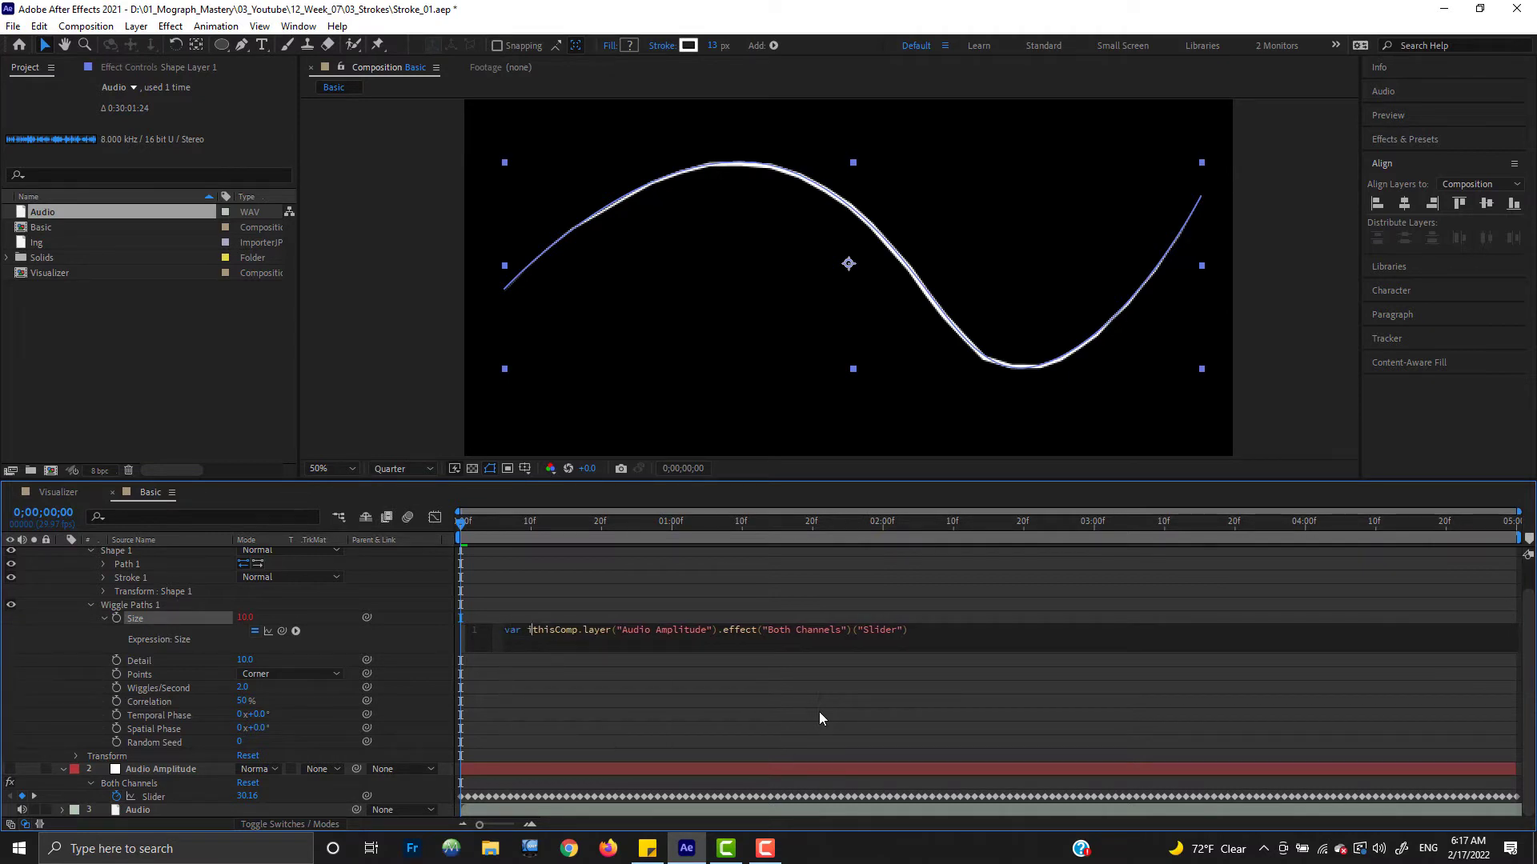
{"action": "type", "text": " ="}
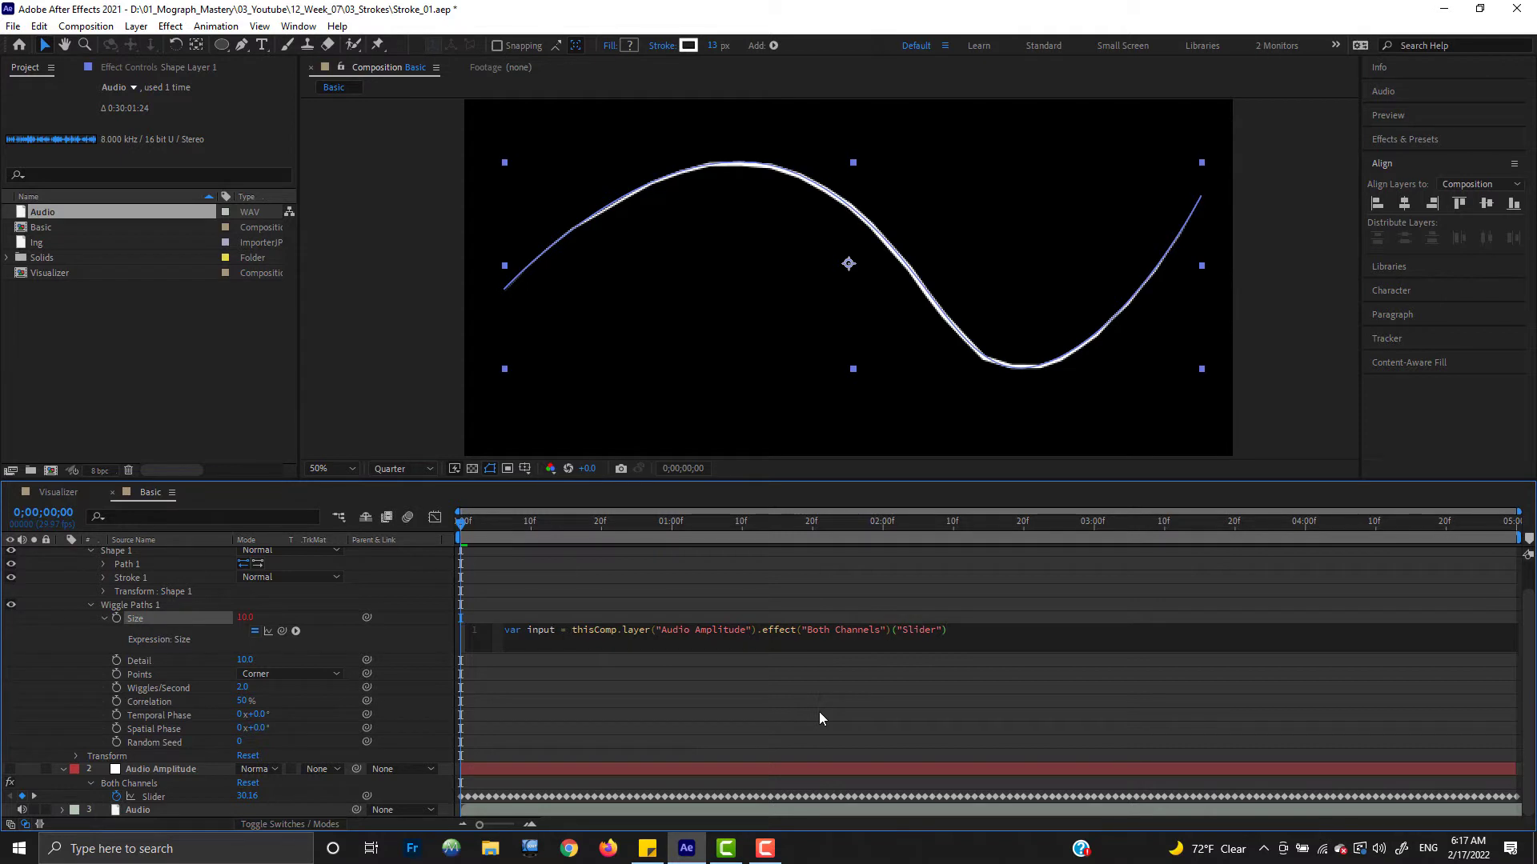
{"action": "key", "text": "End"}
{"action": "type", "text": ";"}
{"action": "key", "text": "Return"}
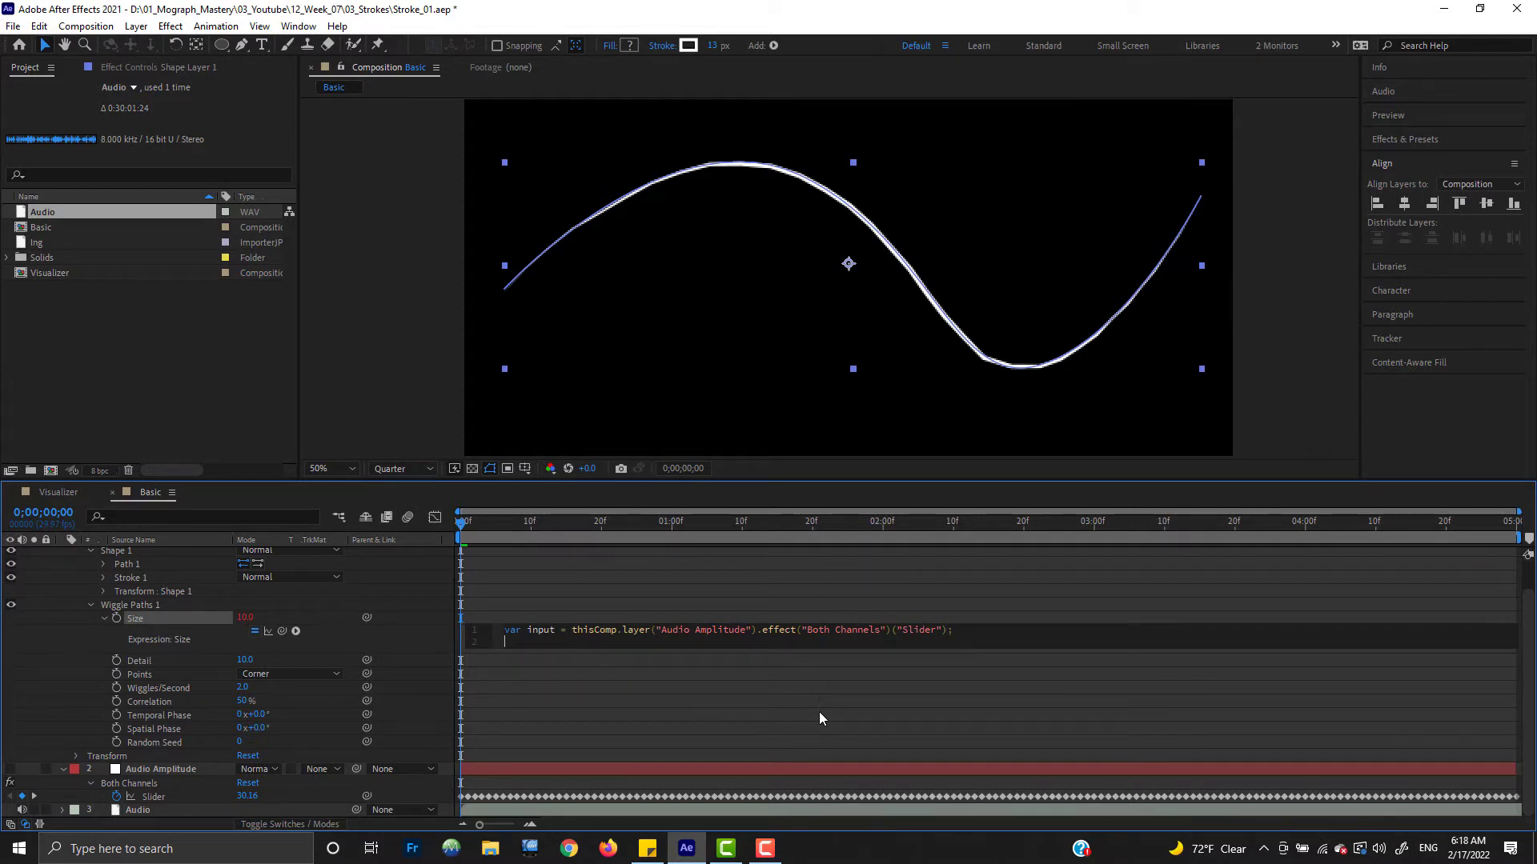
Step: Complete the Size expression with the second line "value + ease(input, 0, 50, 0, 1000);"
{"action": "type", "text": "value + ease()"}
{"action": "type", "text": "input, 0, 50, 0, 1000);"}
{"action": "key", "text": "KP_Enter"}
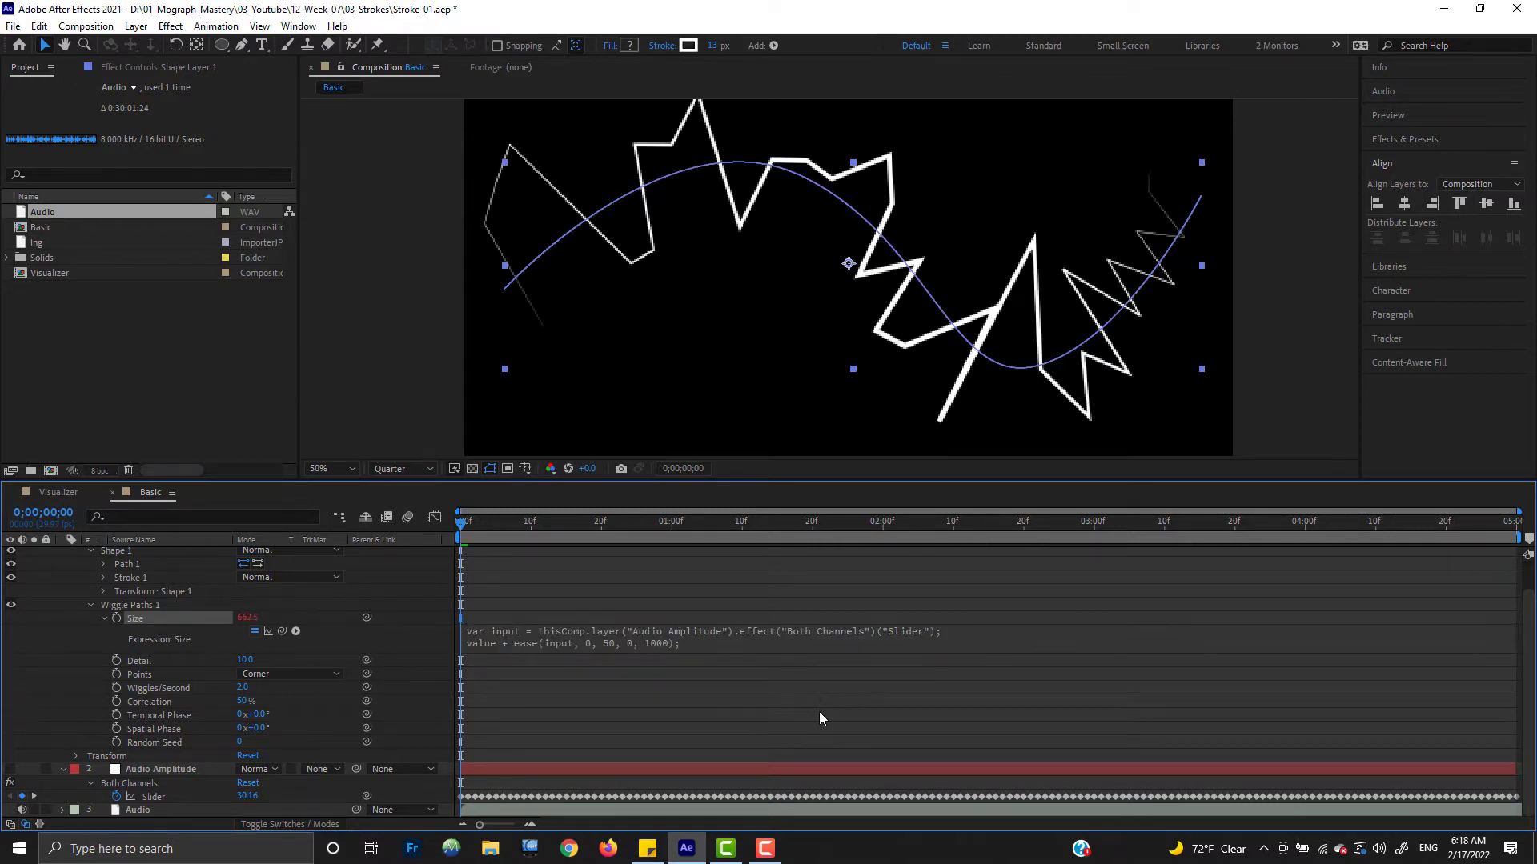
Step: Preview the audio-driven line and set the Wiggle Paths Detail to 27
{"action": "key", "text": "space"}
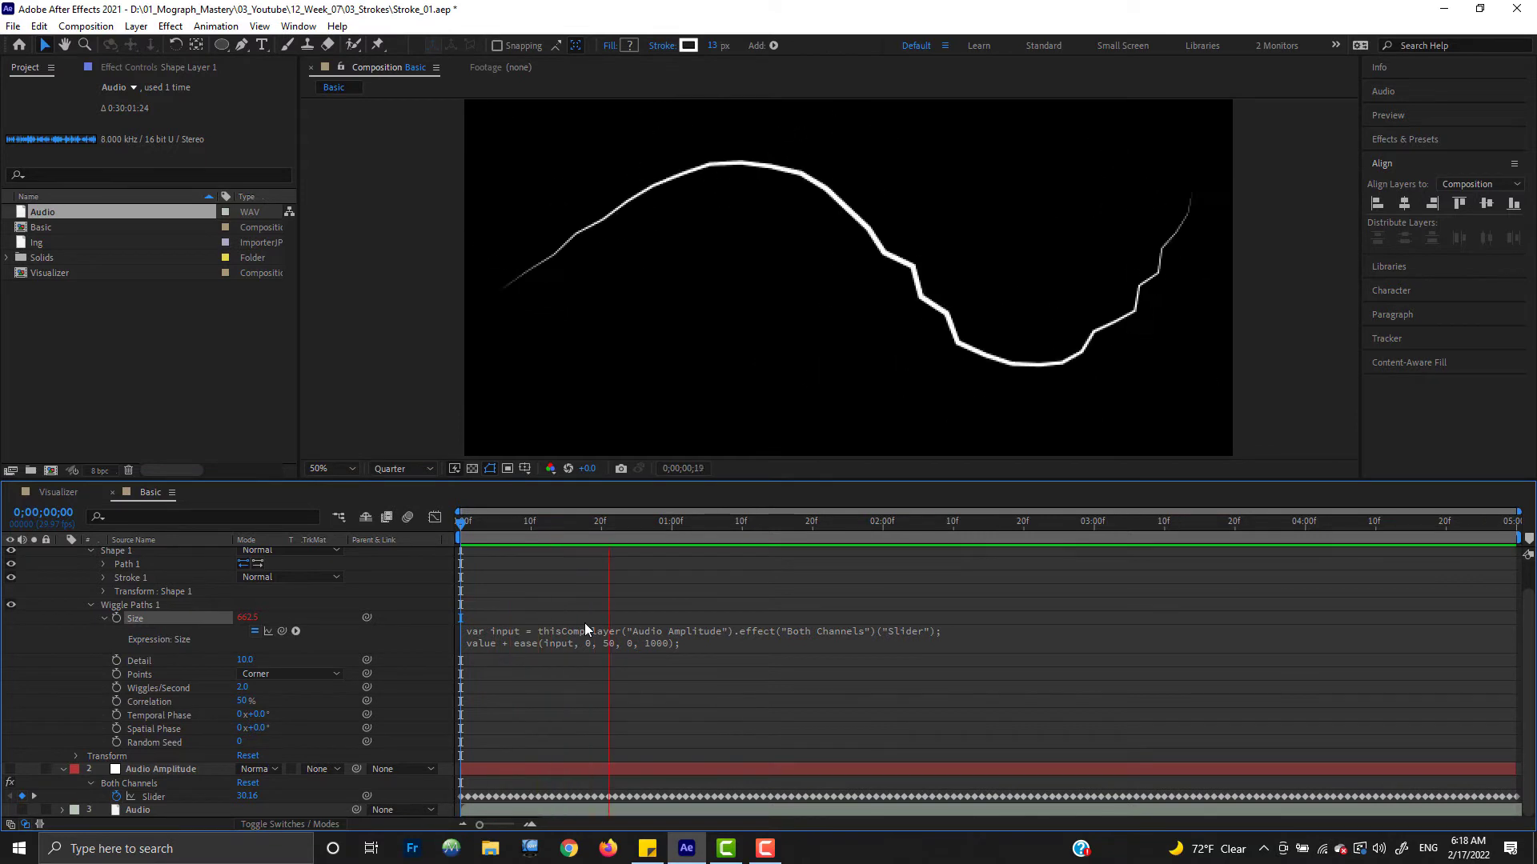
{"action": "key", "text": "space"}
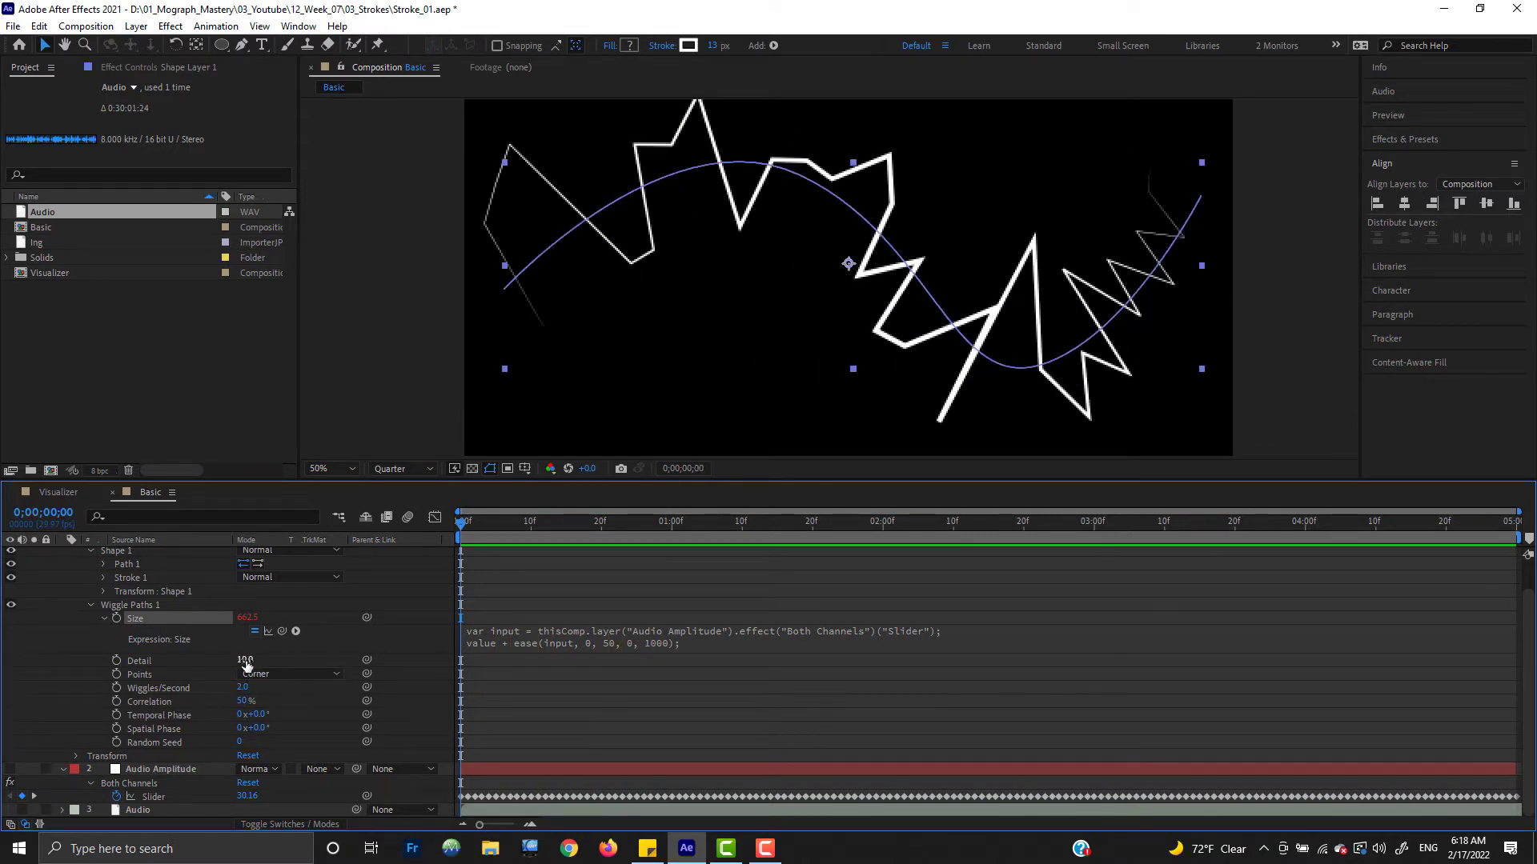
{"action": "left_click_drag", "start_coordinate": [246, 663], "coordinate": [261, 659]}
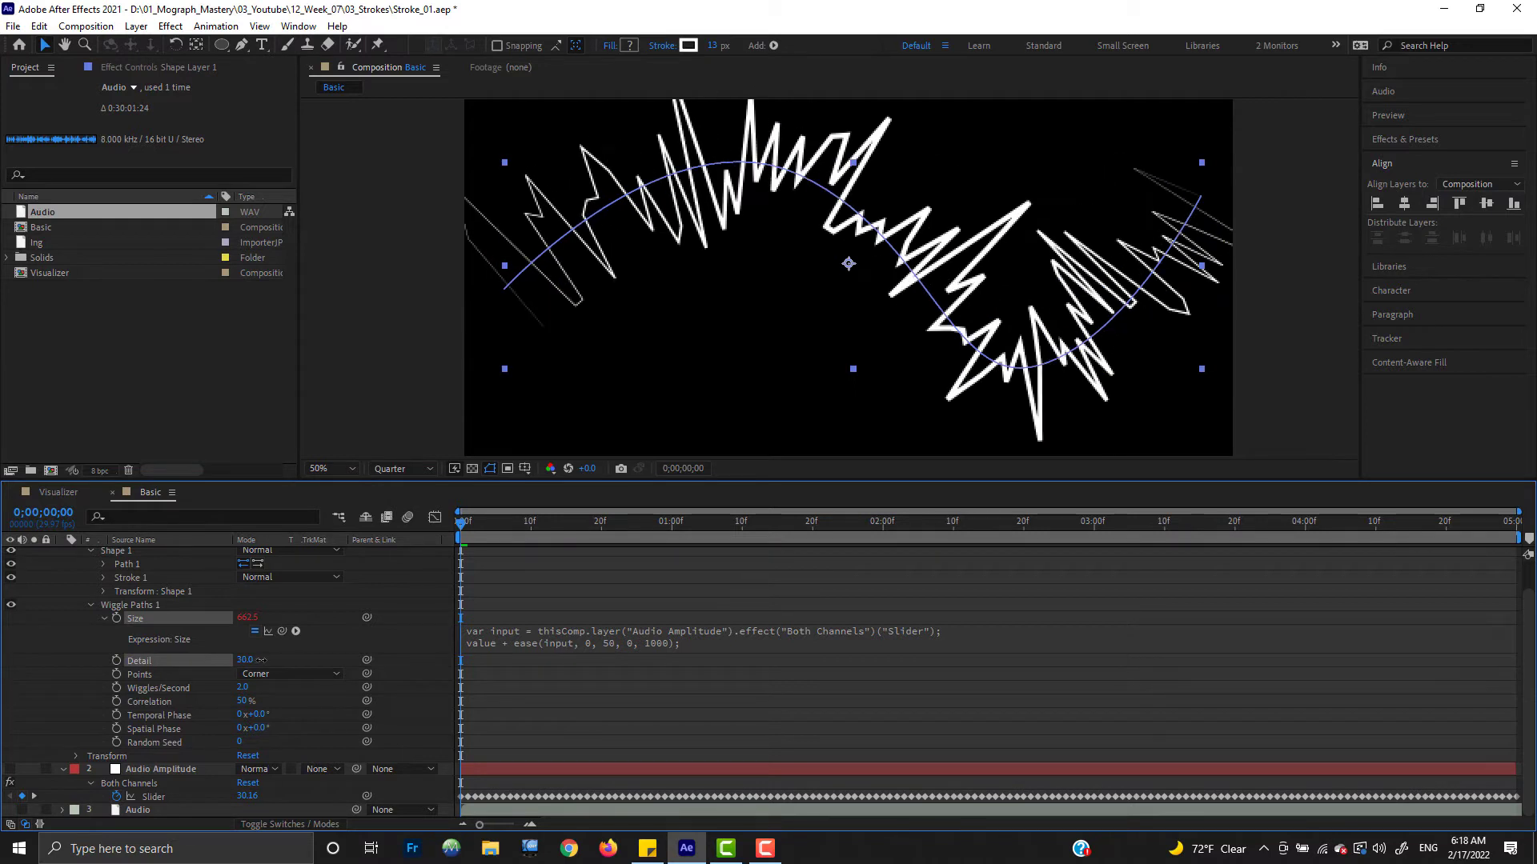
{"action": "key", "text": "comma"}
Step: Copy the Size expression onto the Temporal Phase of Wiggle Paths and preview the animation
{"action": "left_click", "coordinate": [549, 630]}
{"action": "key", "text": "ctrl+c"}
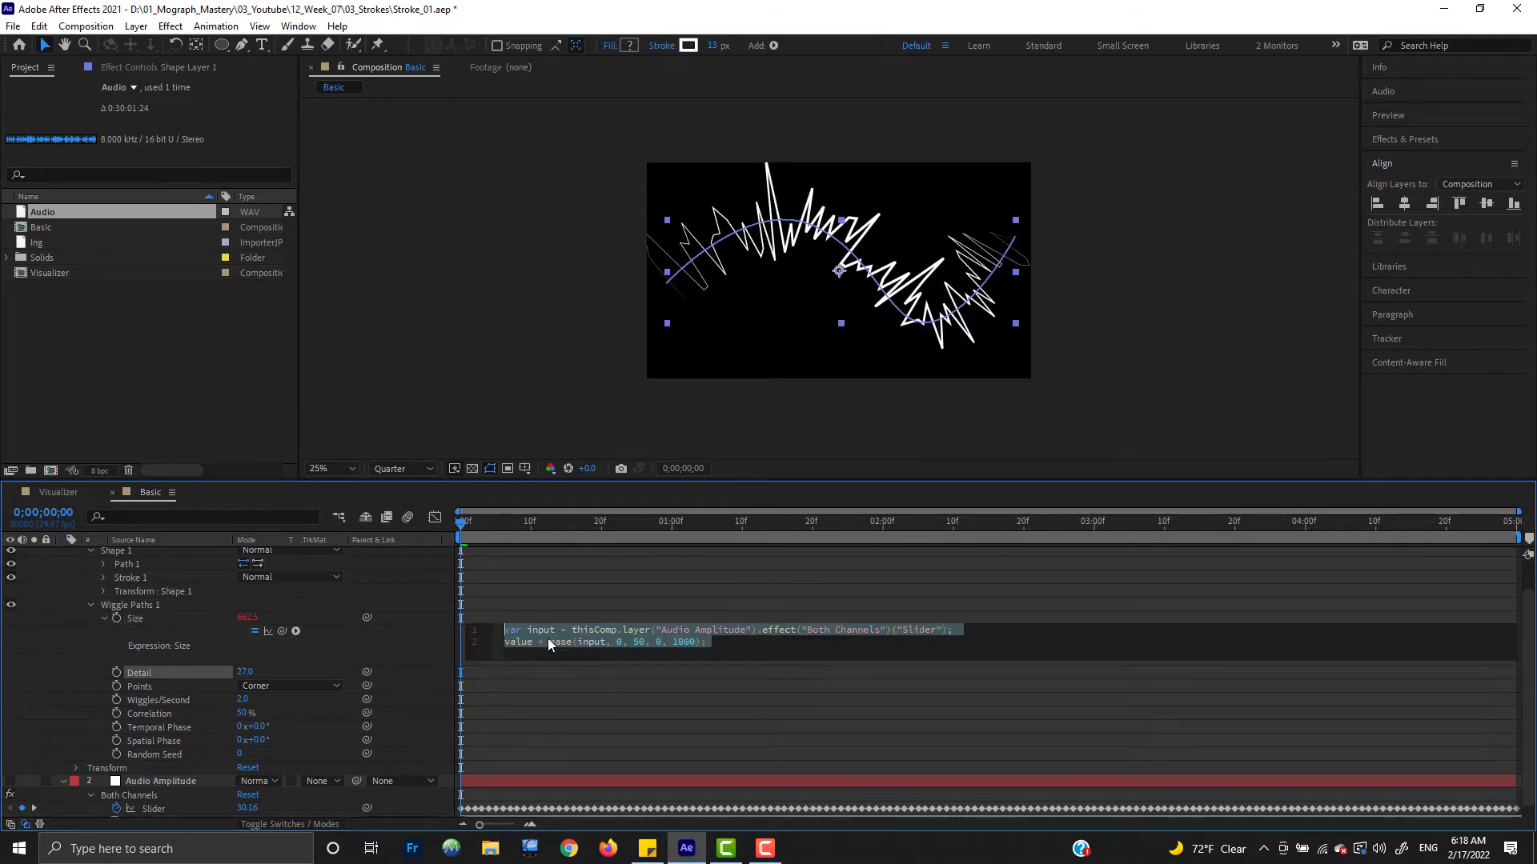
{"action": "left_click", "coordinate": [60, 717]}
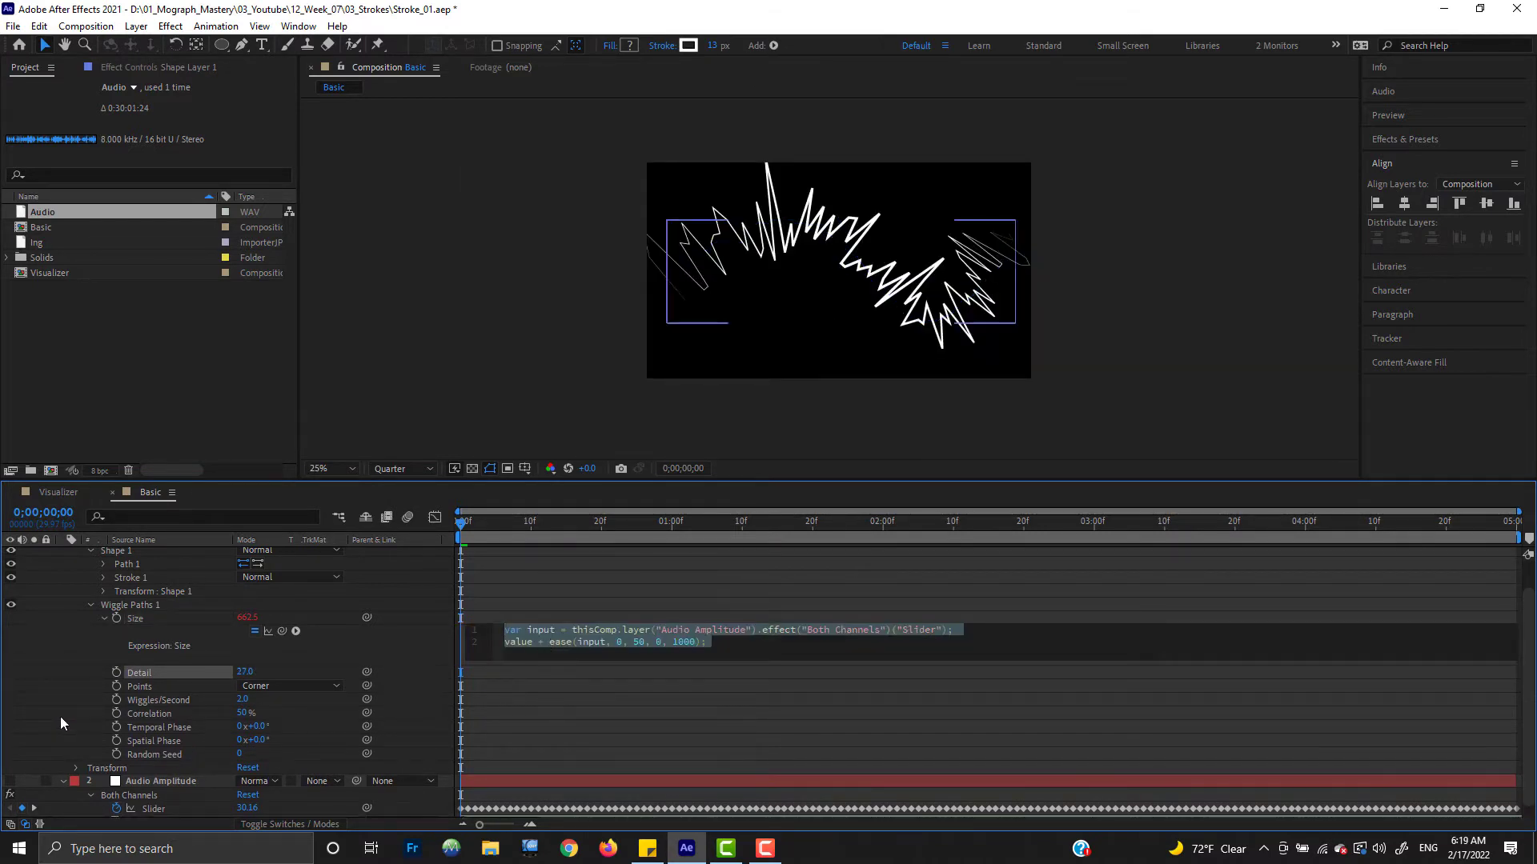
{"action": "left_click", "coordinate": [117, 726], "text": "alt"}
{"action": "key", "text": "ctrl+v"}
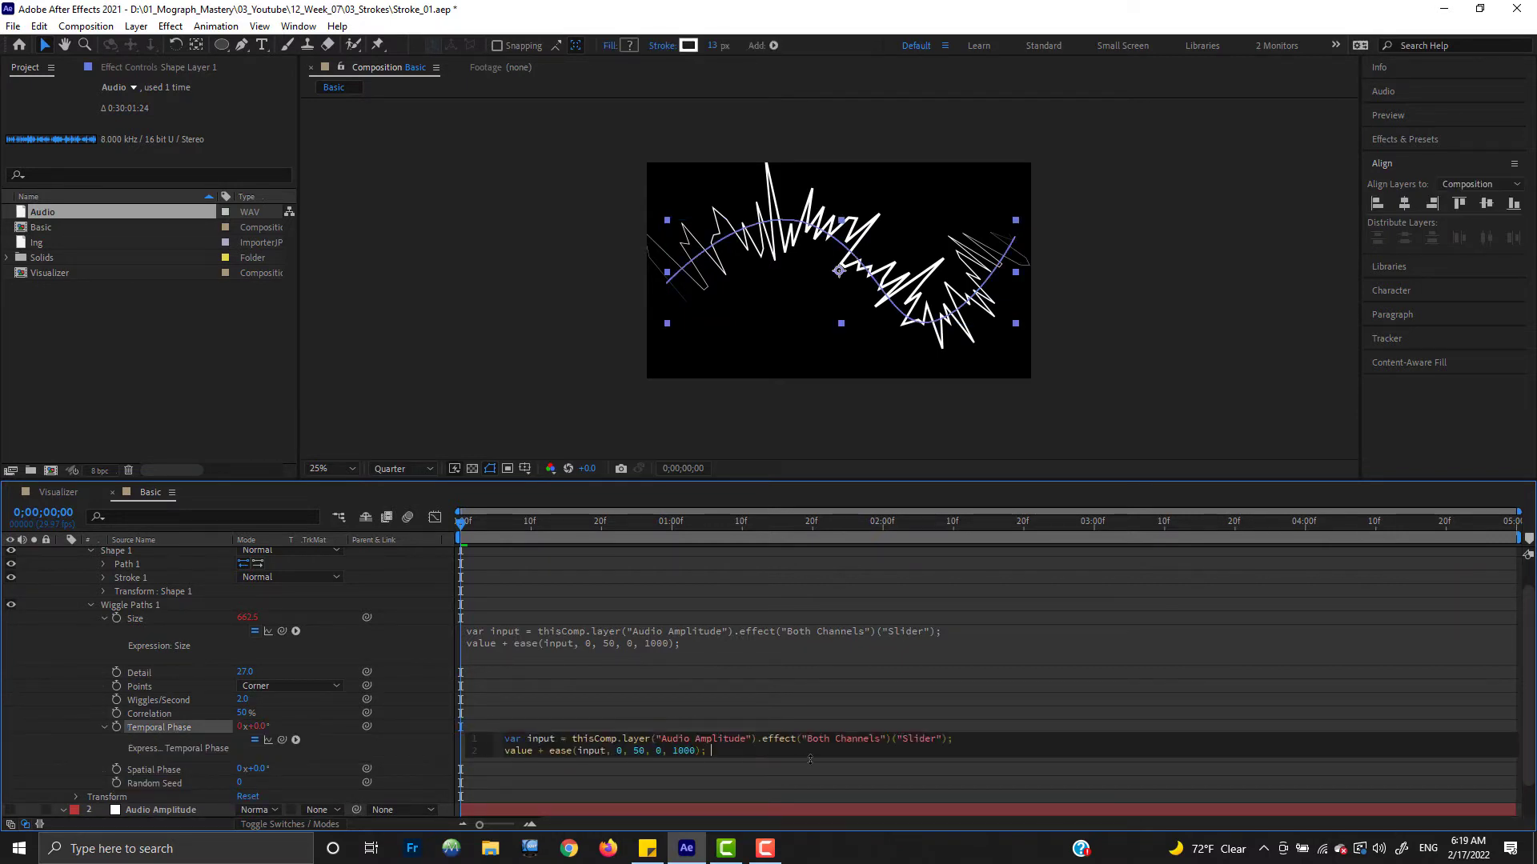
{"action": "left_click", "coordinate": [69, 690]}
{"action": "key", "text": "space"}
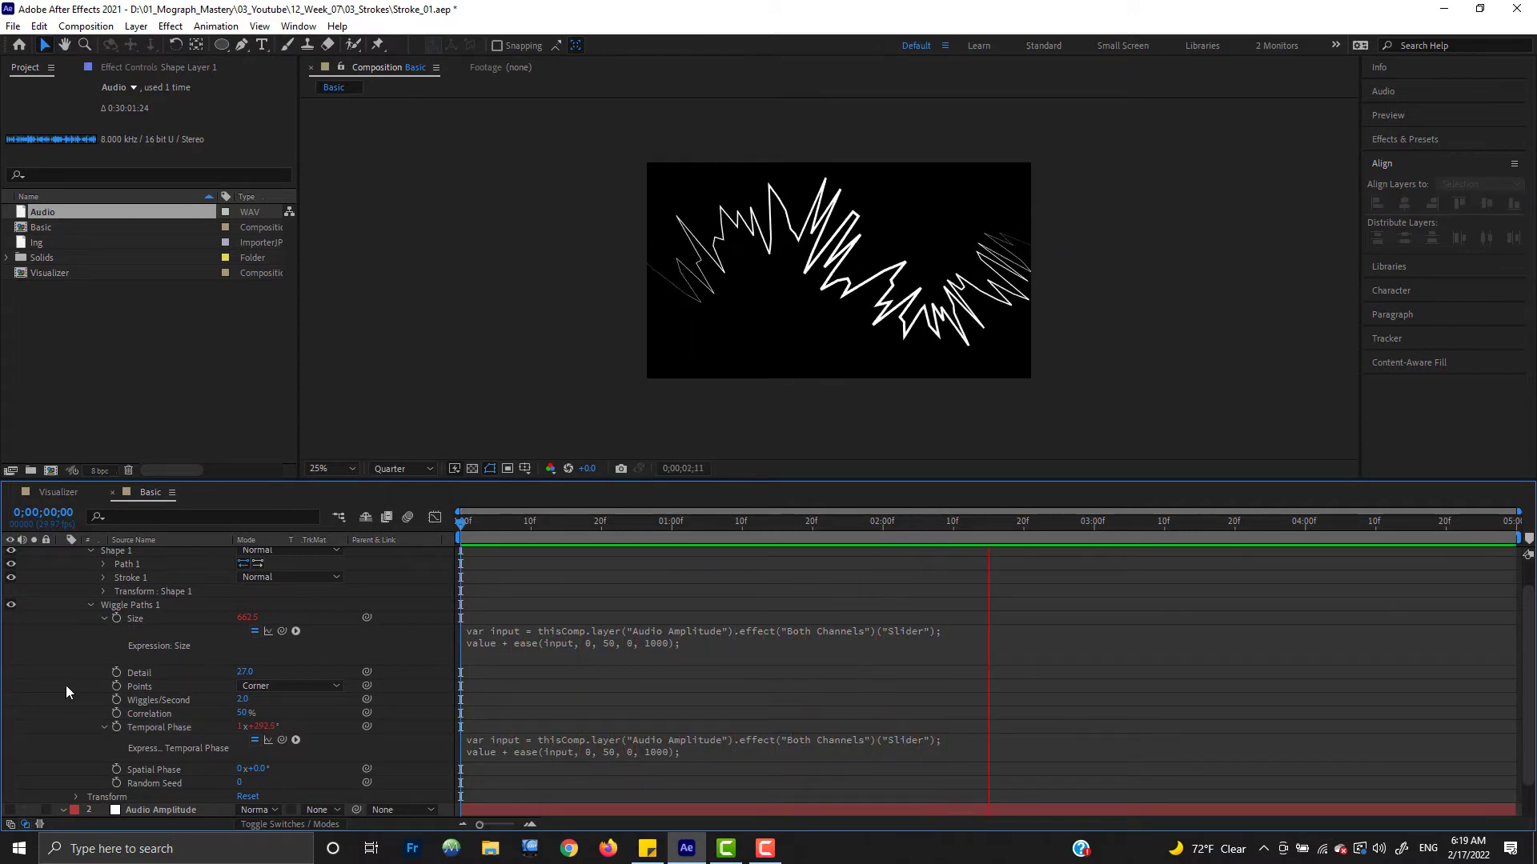
{"action": "key", "text": "space"}
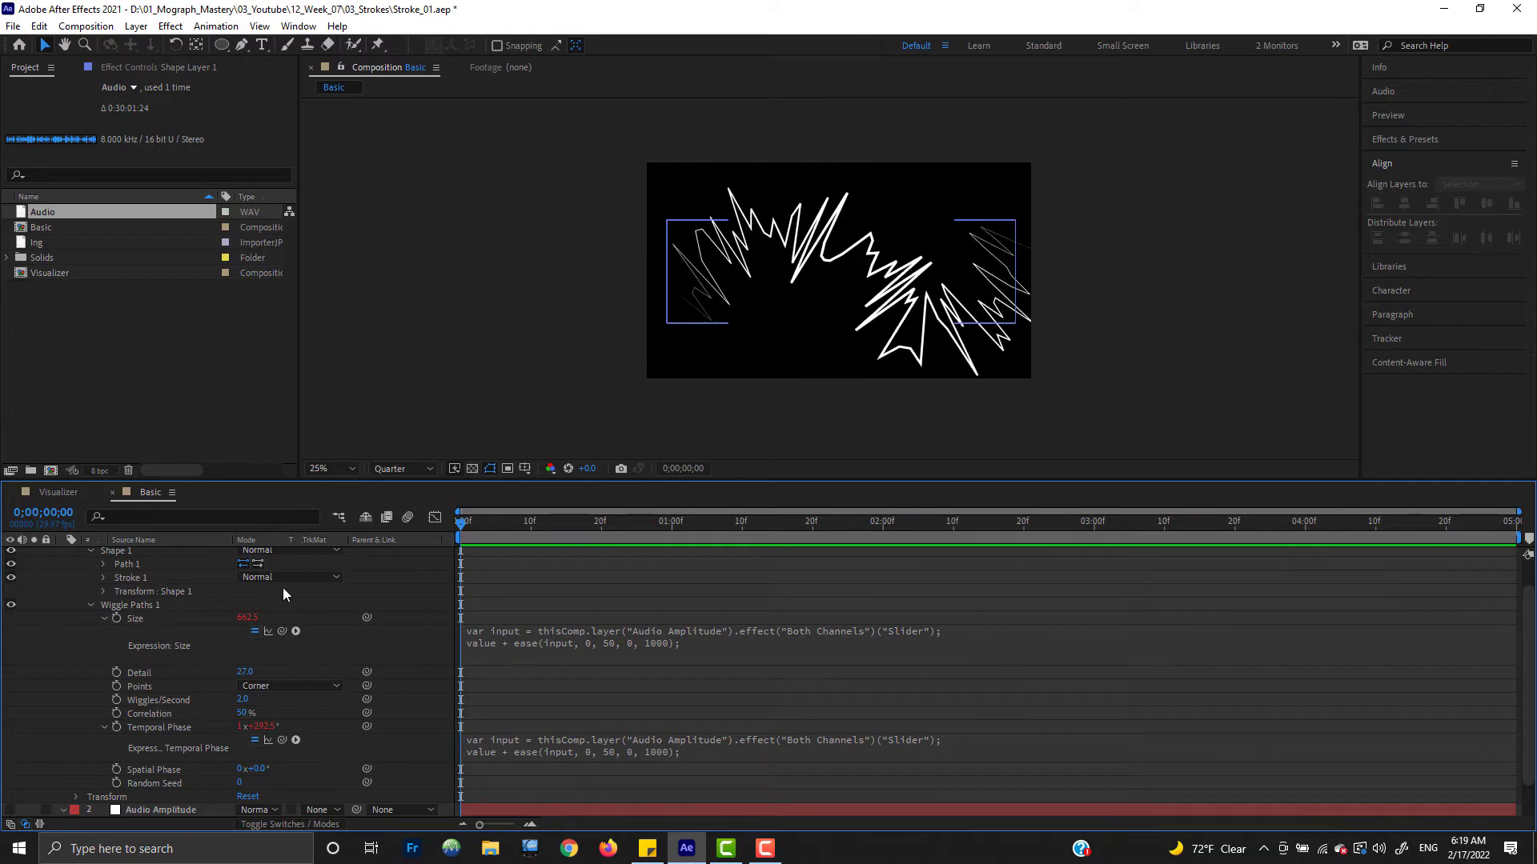
Step: Add a Trim Paths operator to the contents of Shape Layer 1
{"action": "scroll", "coordinate": [362, 616], "scroll_direction": "up", "scroll_amount": 1}
{"action": "left_click", "coordinate": [338, 568]}
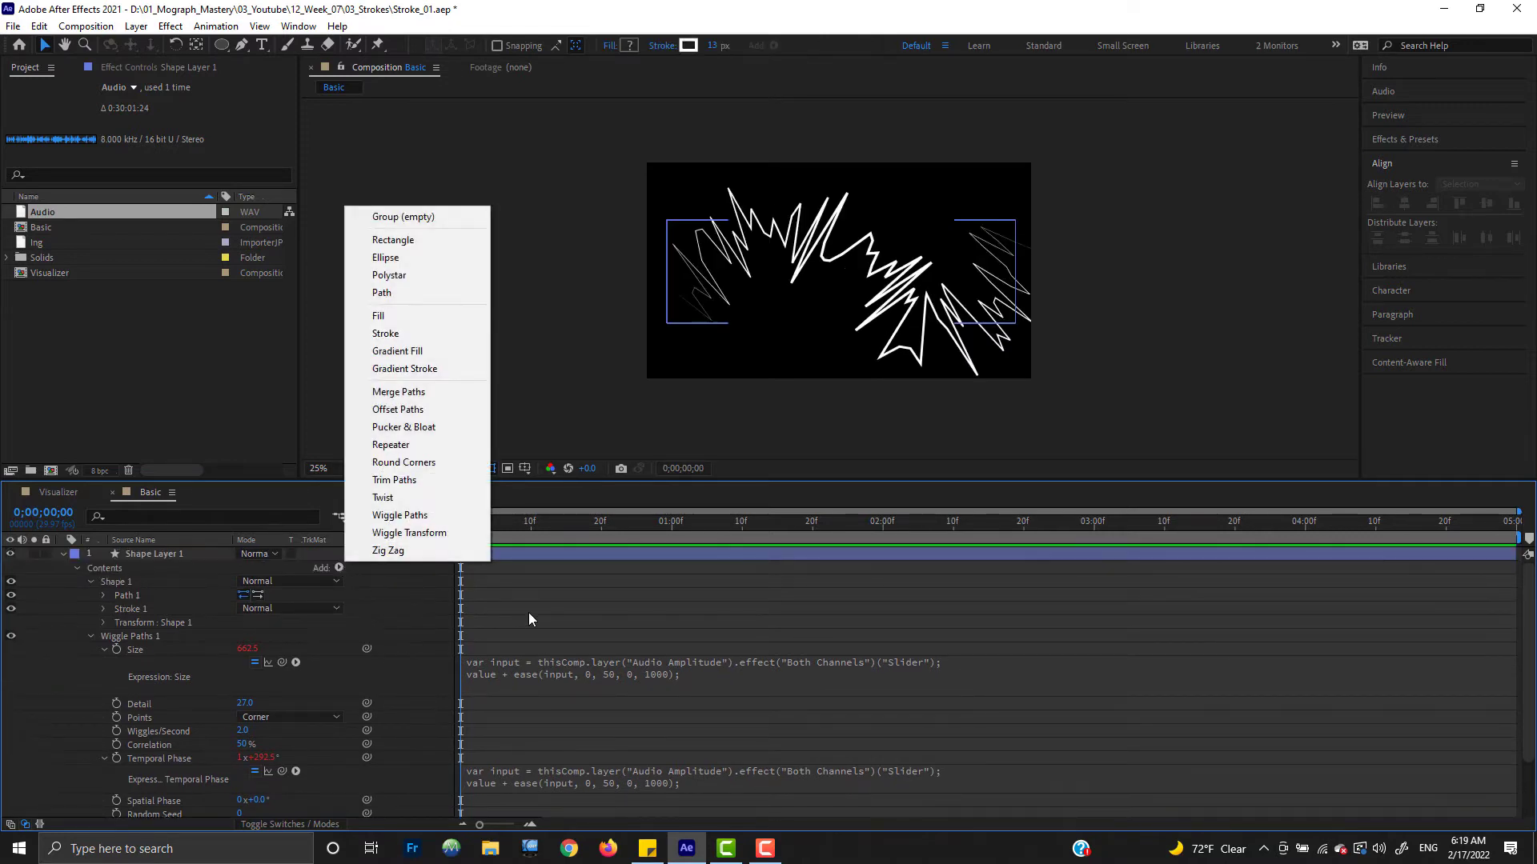
{"action": "left_click", "coordinate": [404, 481]}
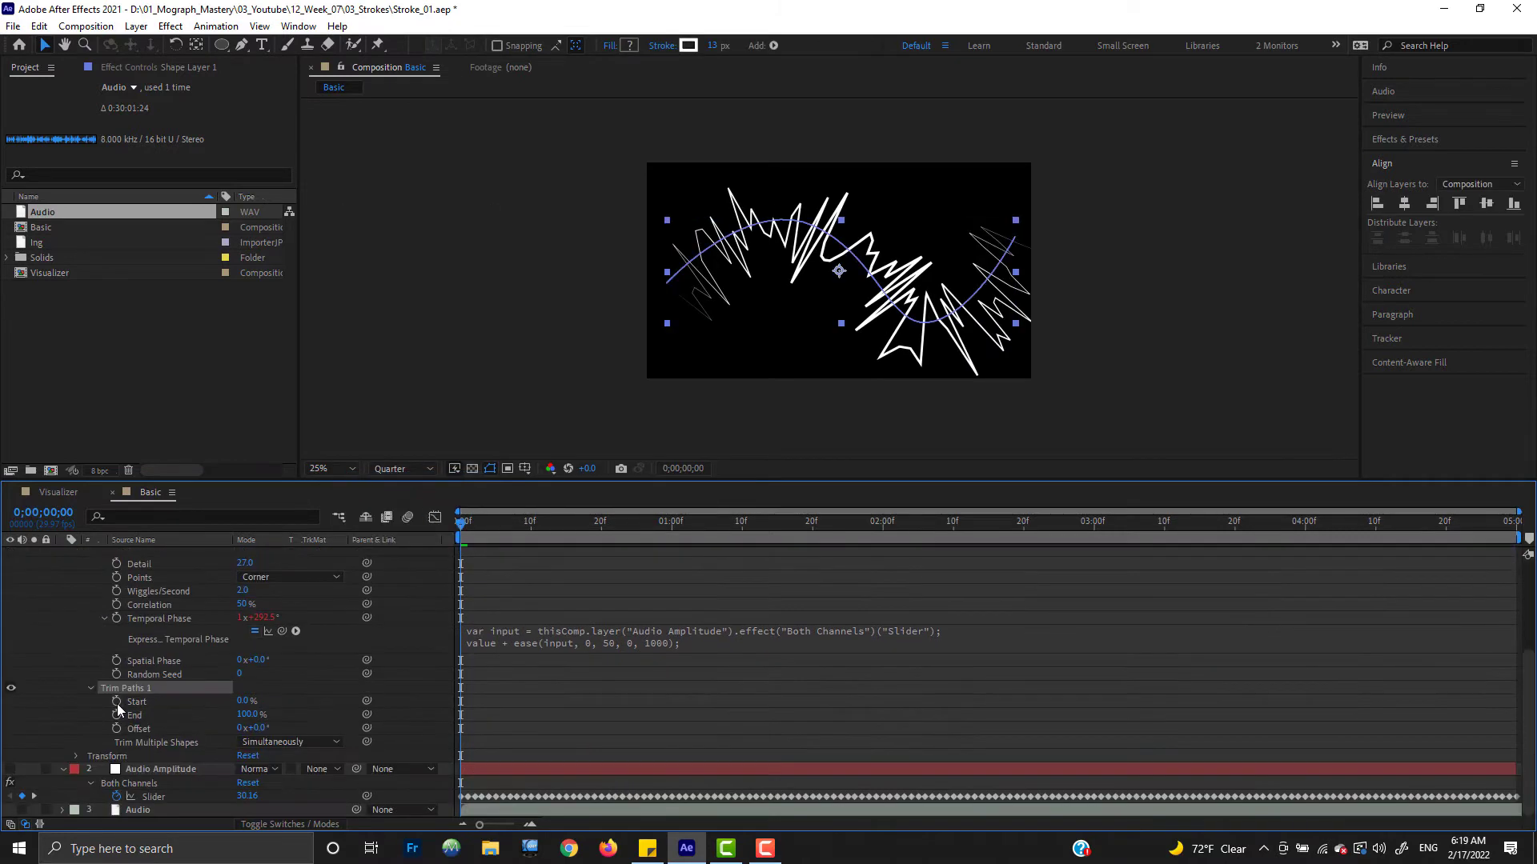
Step: Paste the copied audio expression onto the Trim Paths Start and change its second line to "value + ease(input, 0, 50, 0, 50);"
{"action": "left_click", "coordinate": [117, 702], "text": "alt"}
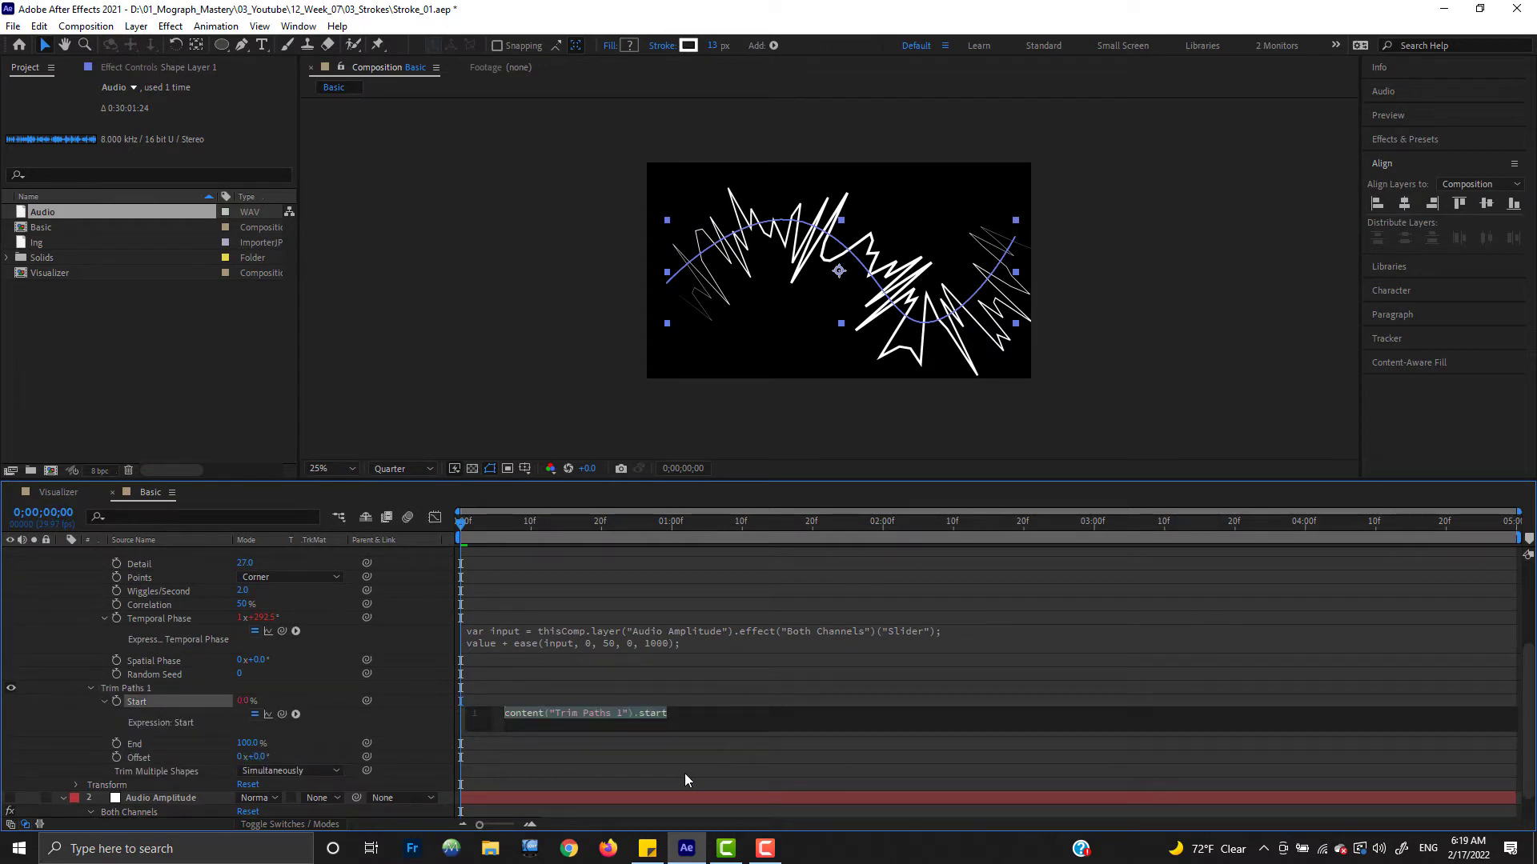
{"action": "key", "text": "ctrl+v"}
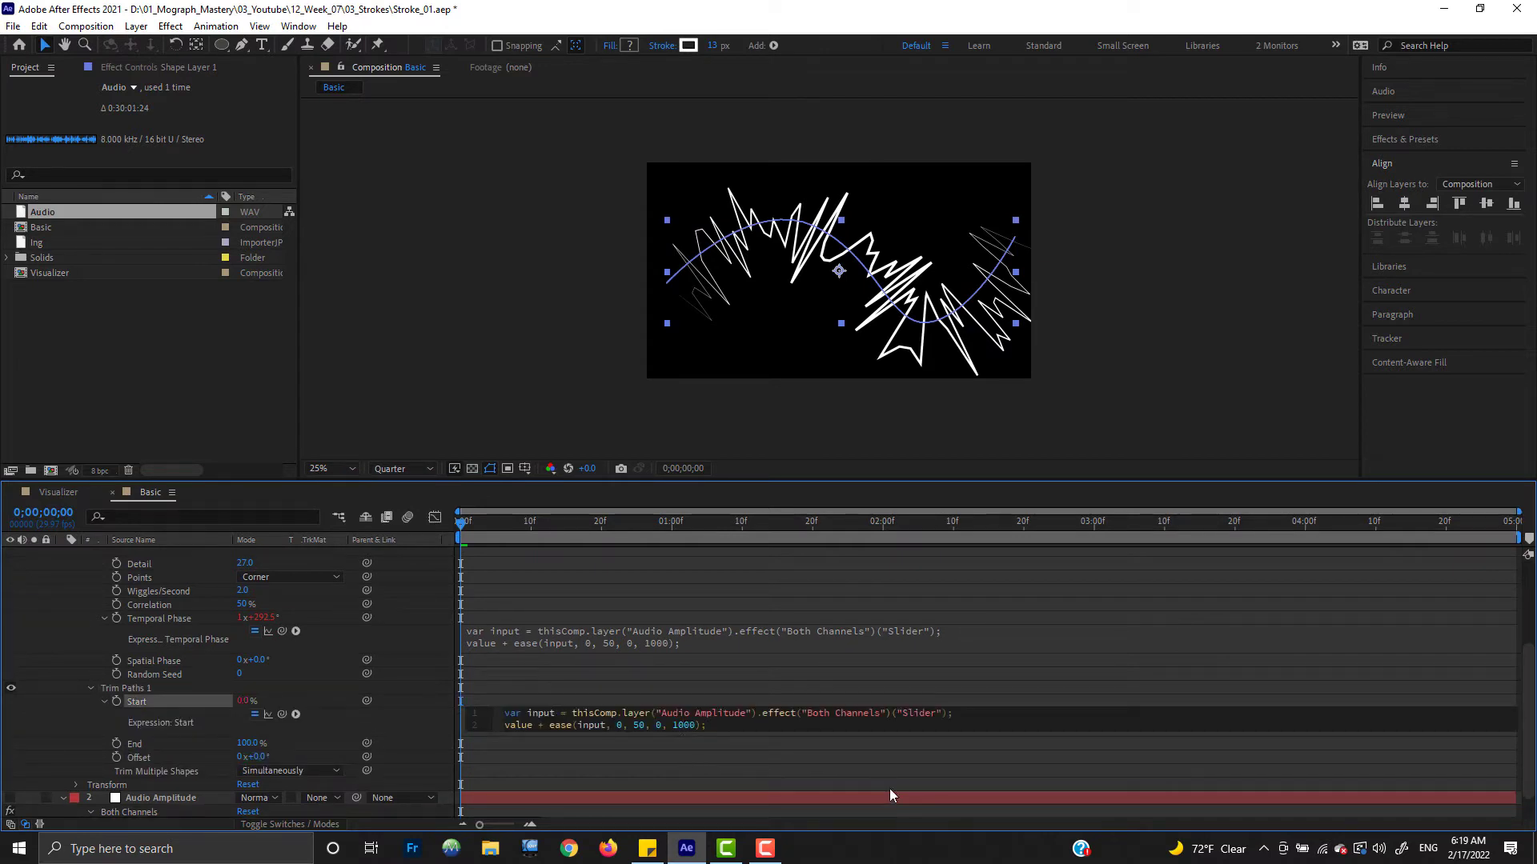
{"action": "key", "text": "shift+Left"}
{"action": "key", "text": "shift+Left"}
{"action": "key", "text": "shift+Left"}
{"action": "key", "text": "shift+Left"}
{"action": "type", "text": "50"}
{"action": "left_click", "coordinate": [37, 724]}
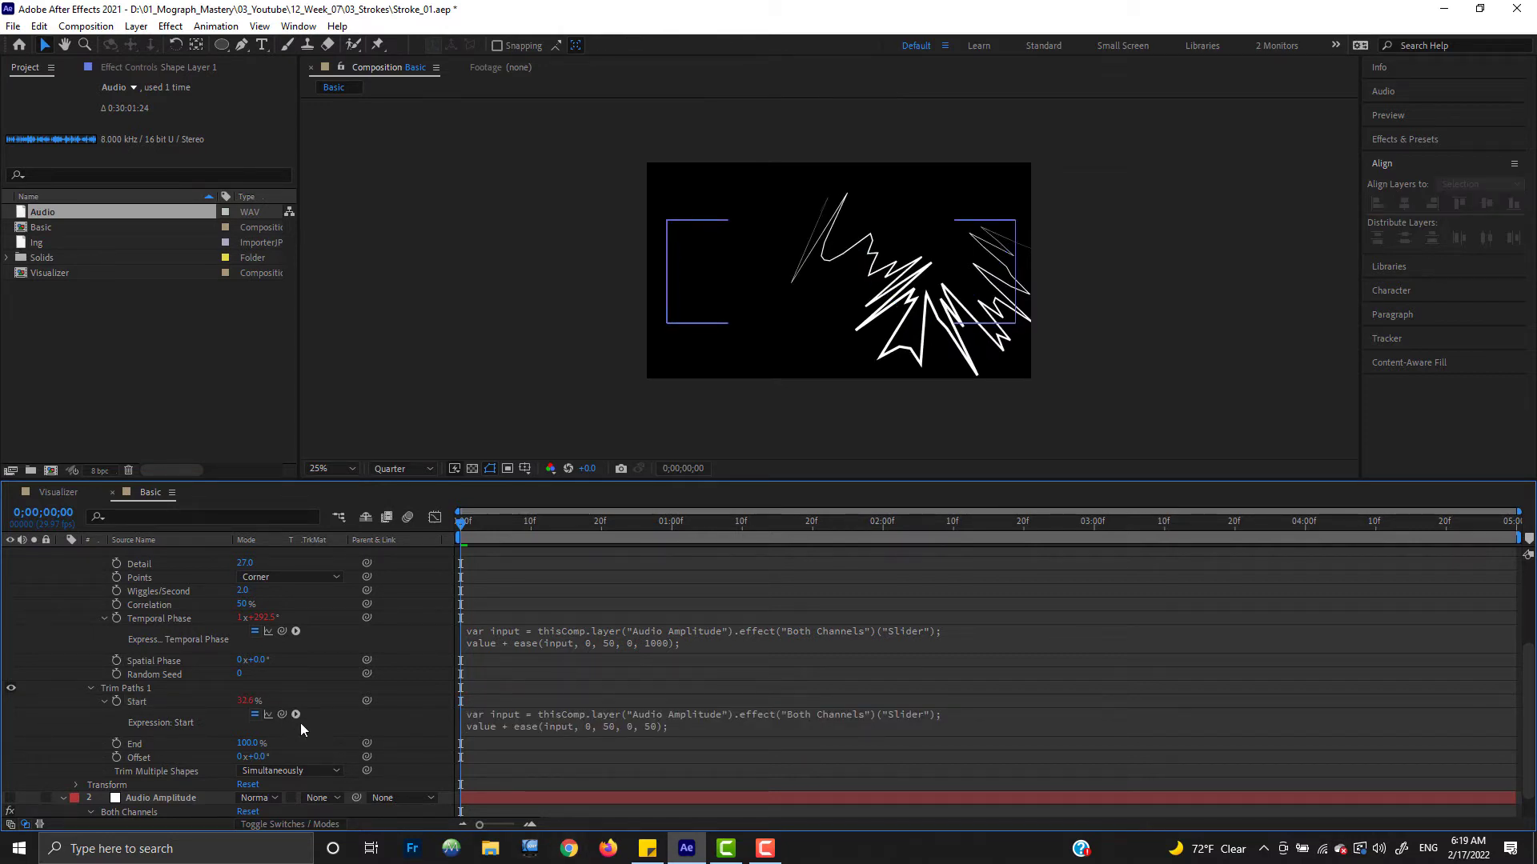
Step: Preview the trimmed stroke and move the current time to 0;00;00;13
{"action": "left_click", "coordinate": [244, 702]}
{"action": "left_click", "coordinate": [114, 716]}
{"action": "key", "text": "space"}
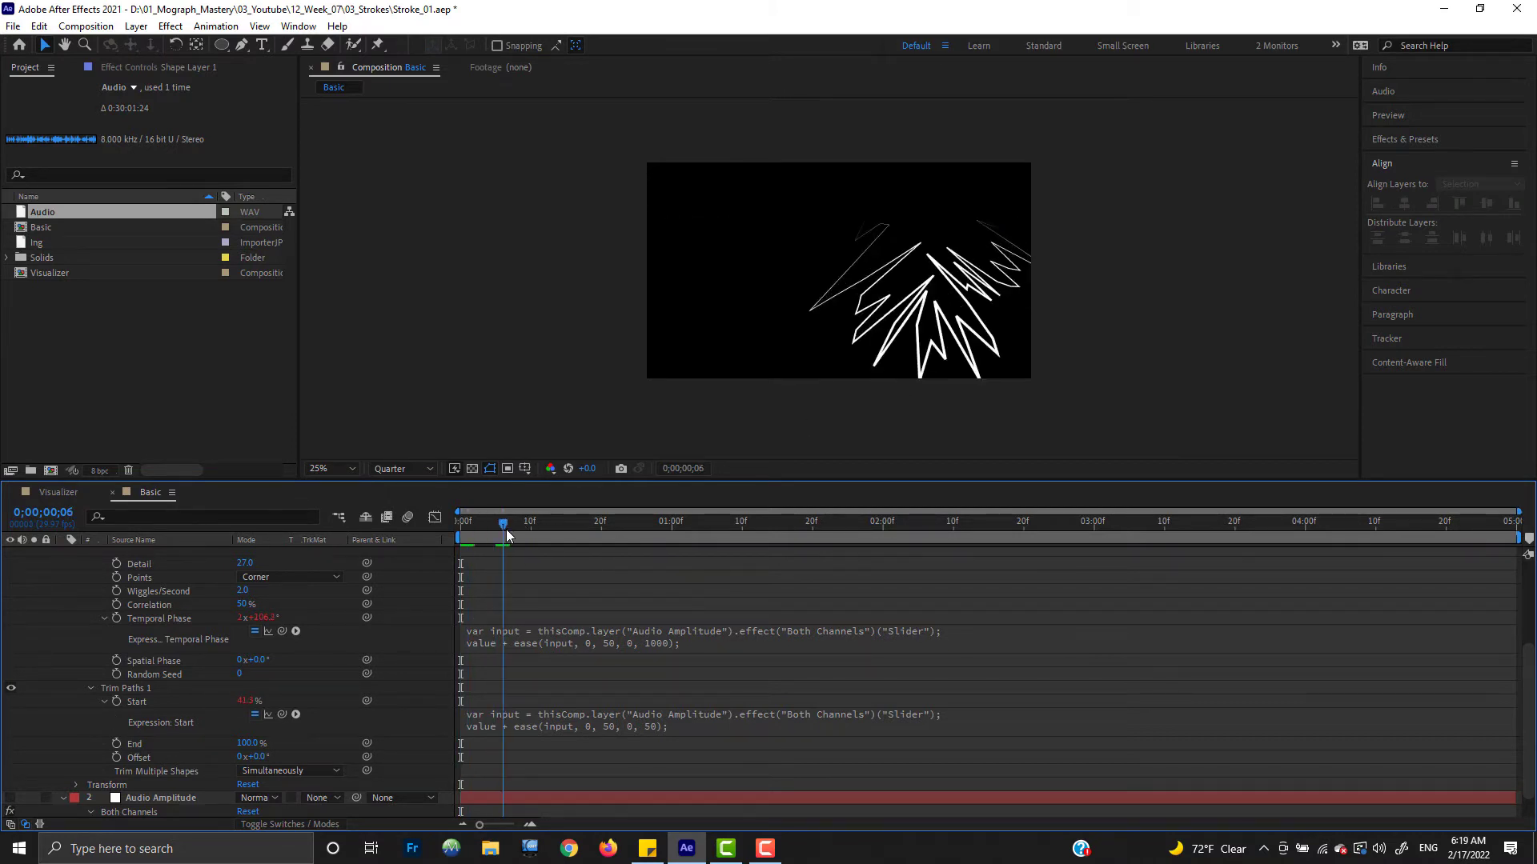
{"action": "left_click", "coordinate": [555, 538]}
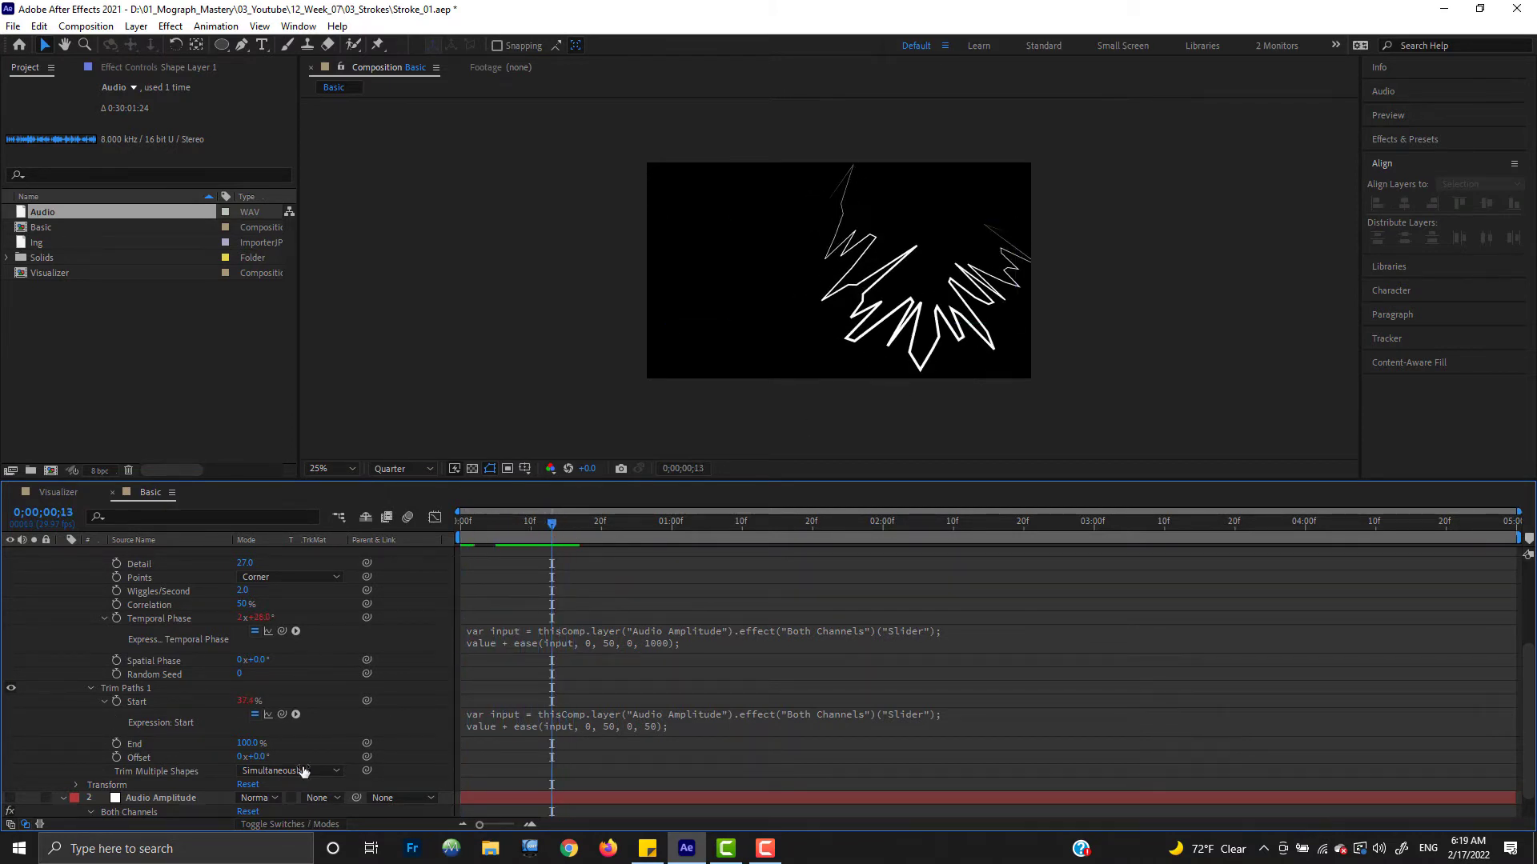
Step: Change the last ease value in the Trim Paths Start expression to 100 and preview the animation
{"action": "left_click", "coordinate": [650, 727]}
{"action": "left_click", "coordinate": [668, 727]}
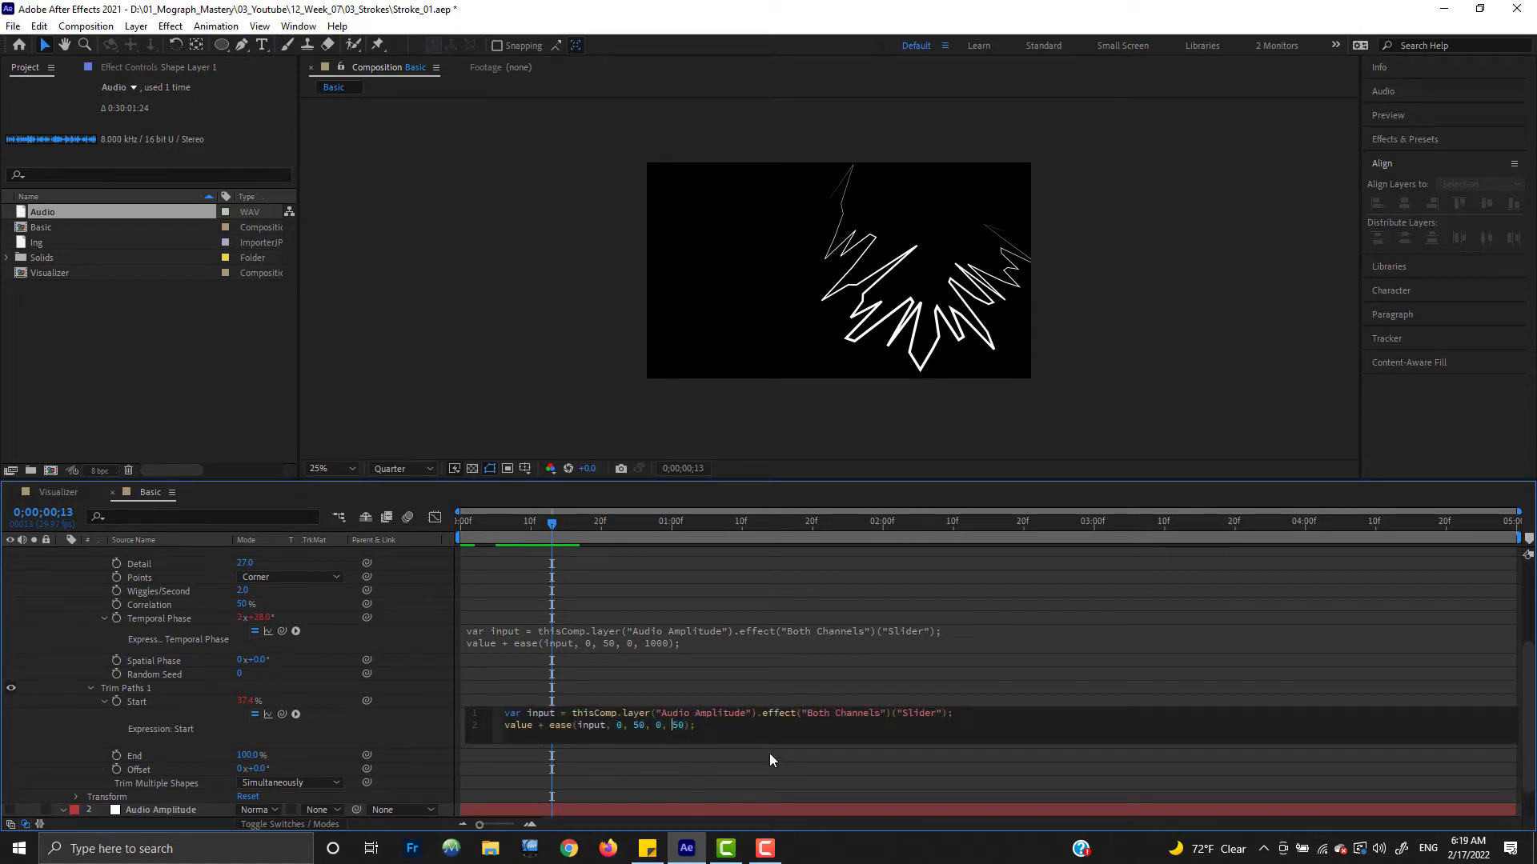
{"action": "key", "text": "shift+Right"}
{"action": "key", "text": "shift+Right"}
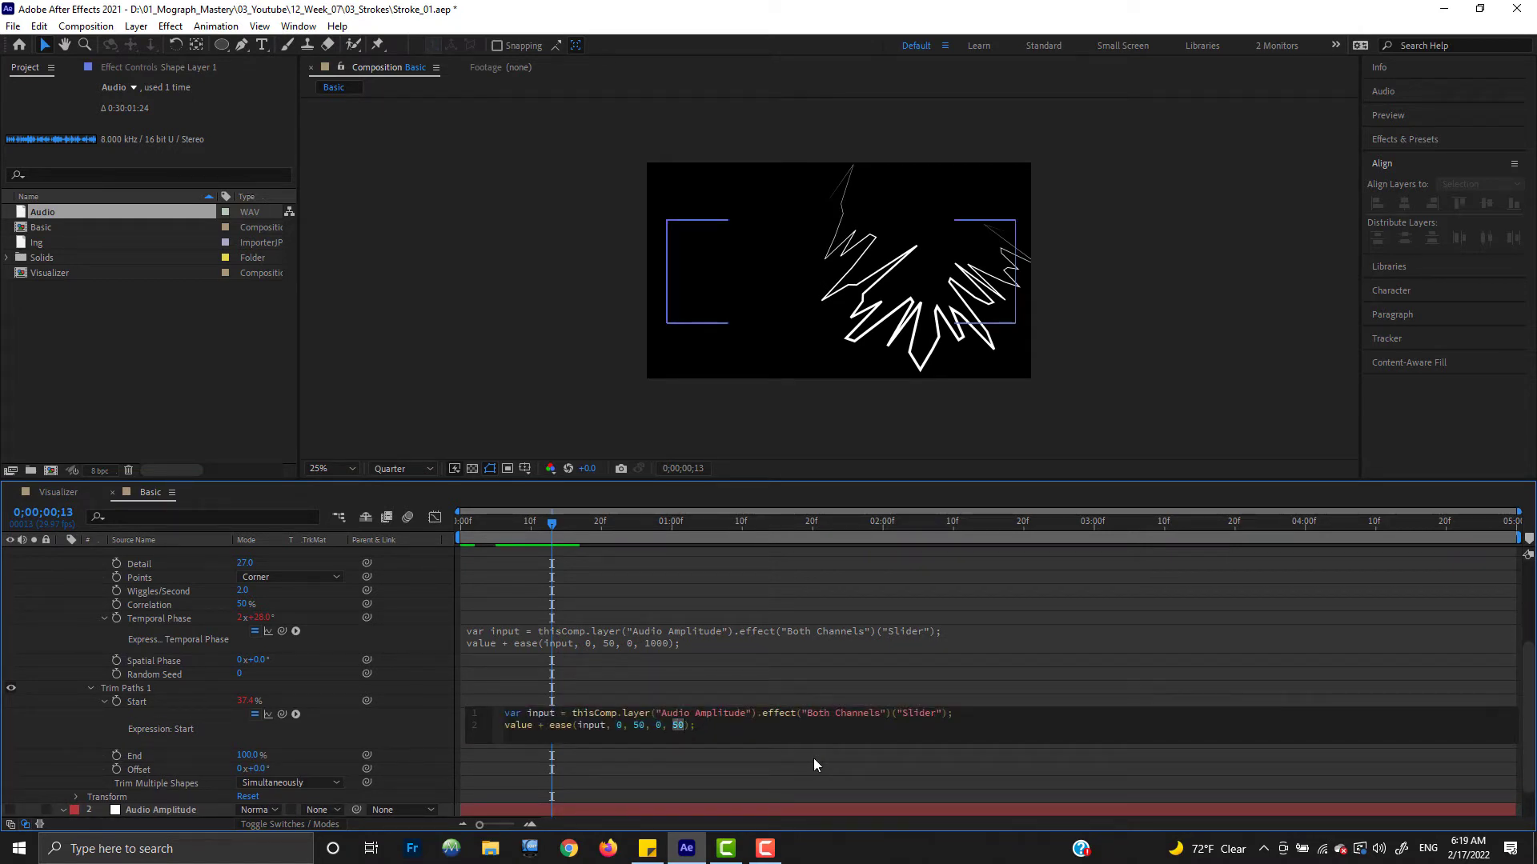
{"action": "type", "text": "100"}
{"action": "left_click", "coordinate": [814, 757]}
{"action": "key", "text": "space"}
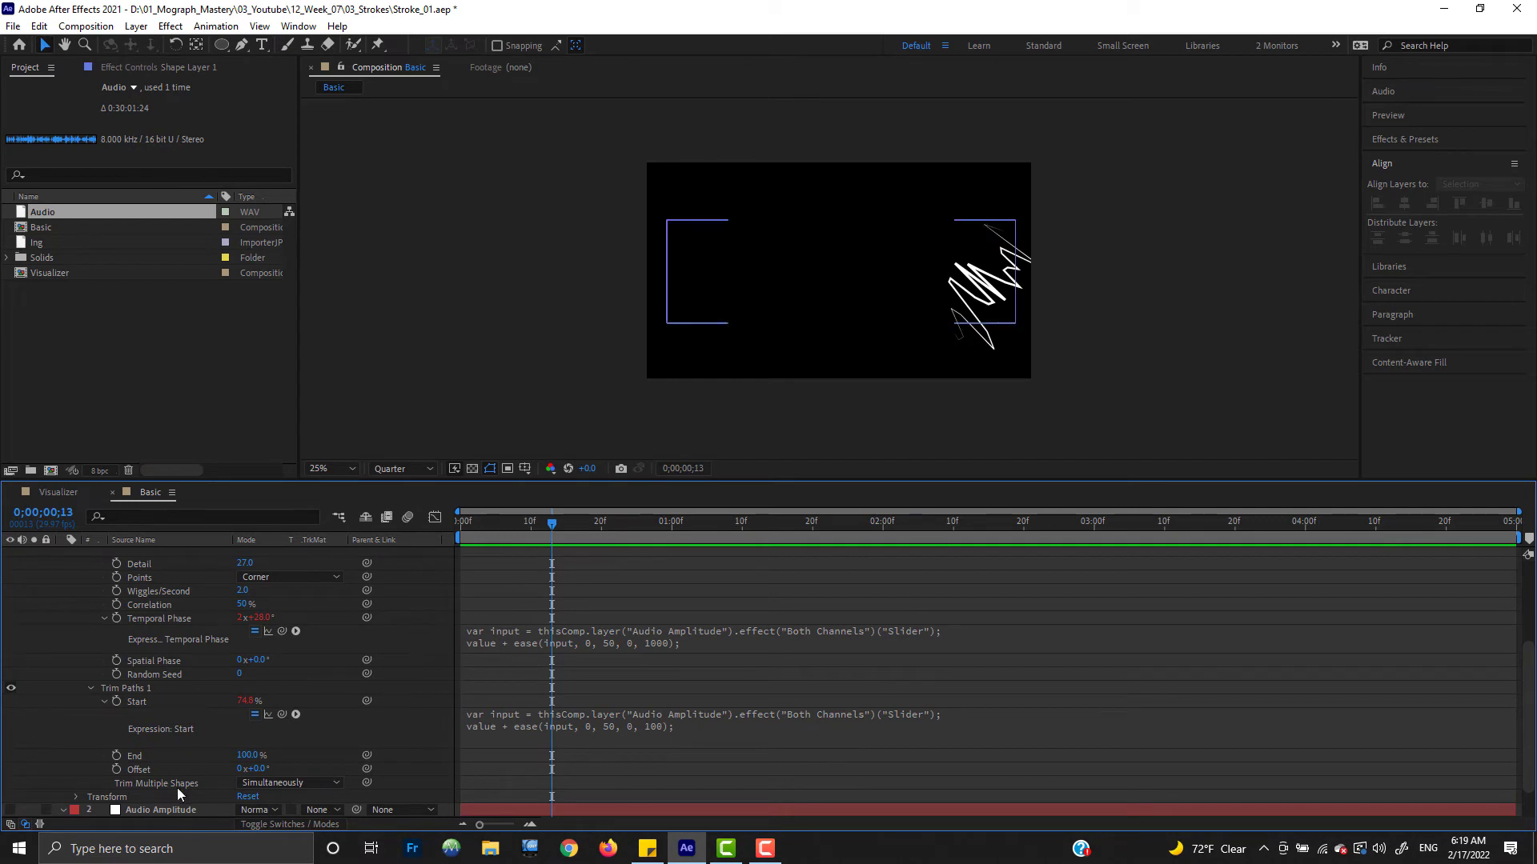
Step: Paste the audio expression with "value + ease(input, 0, 50, 0, 1000);" onto the Trim Paths Offset and preview the animation
{"action": "left_click", "coordinate": [116, 770], "text": "alt"}
{"action": "type", "text": "var input = thisComp.layer(\"Audio Amplitude\").effect(\"Both Channels\")(\"Slider\"); value + ease(input, 0, 50, 0, 1000);"}
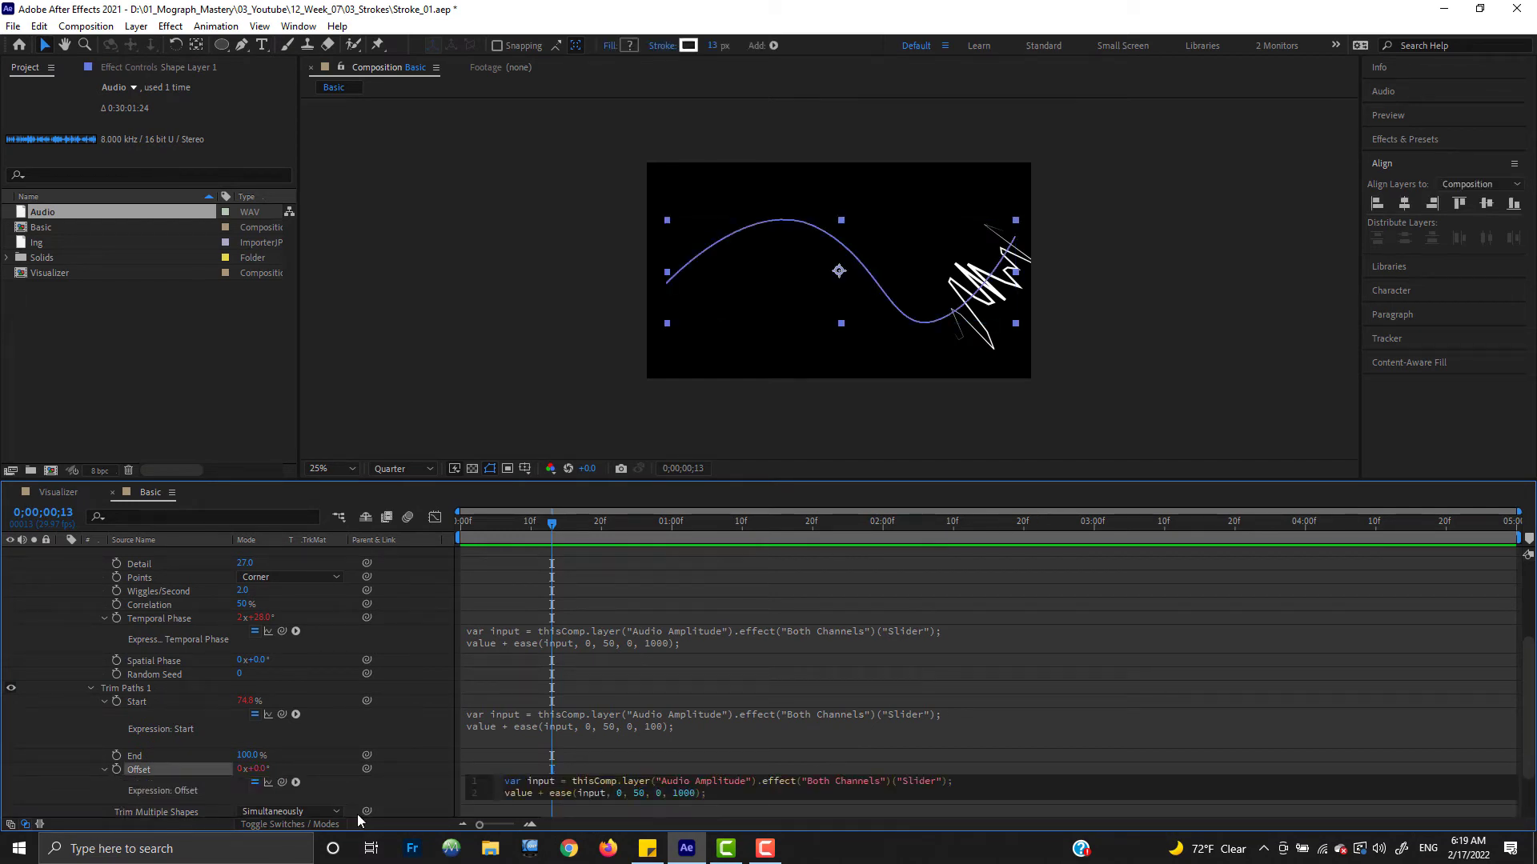
{"action": "left_click", "coordinate": [45, 732]}
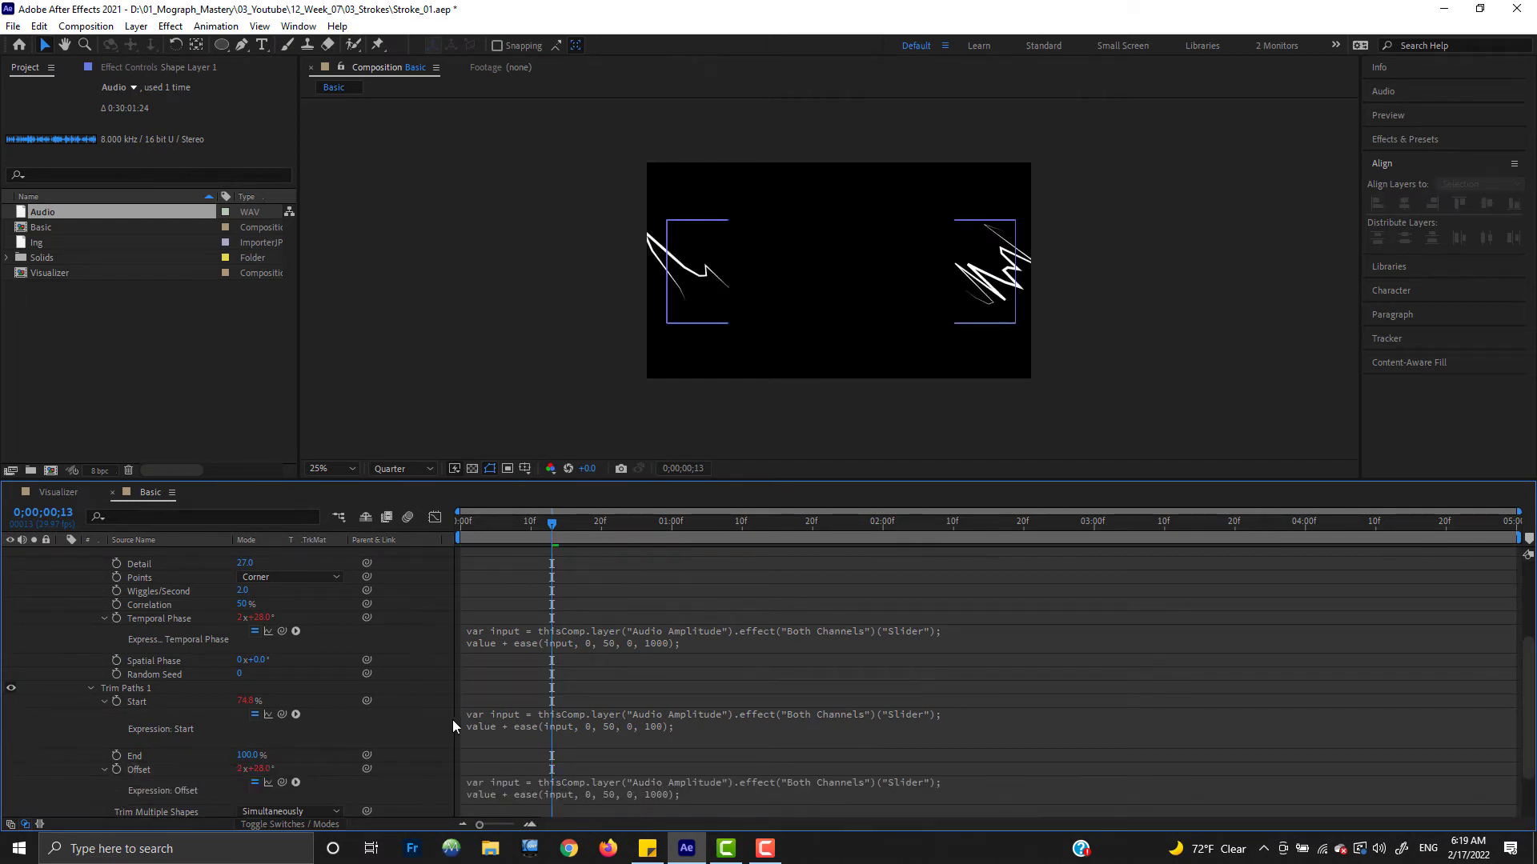
{"action": "key", "text": "space"}
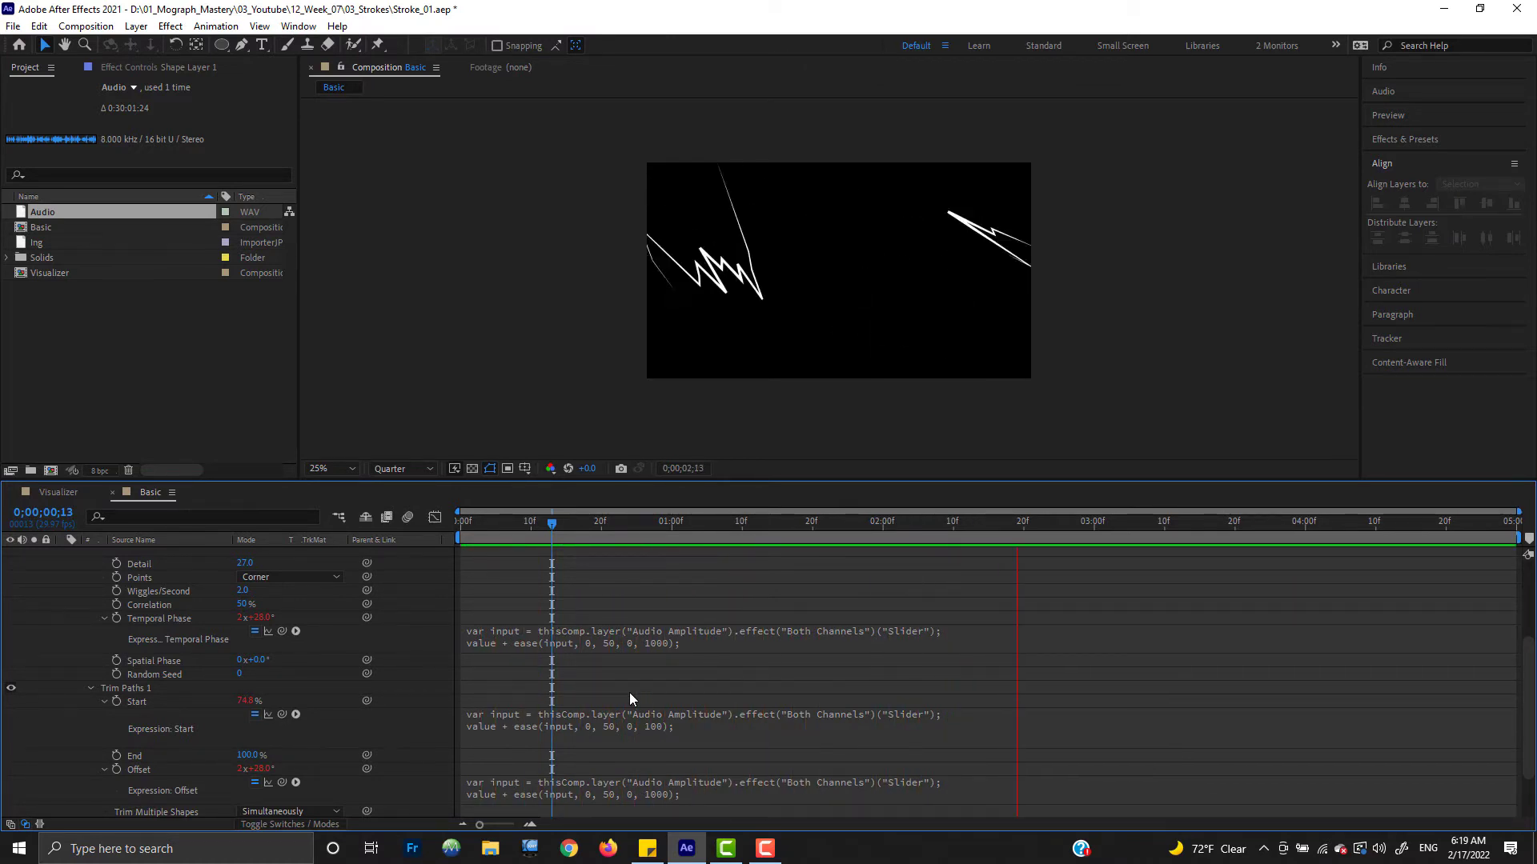
{"action": "key", "text": "space"}
{"action": "left_click", "coordinate": [50, 733]}
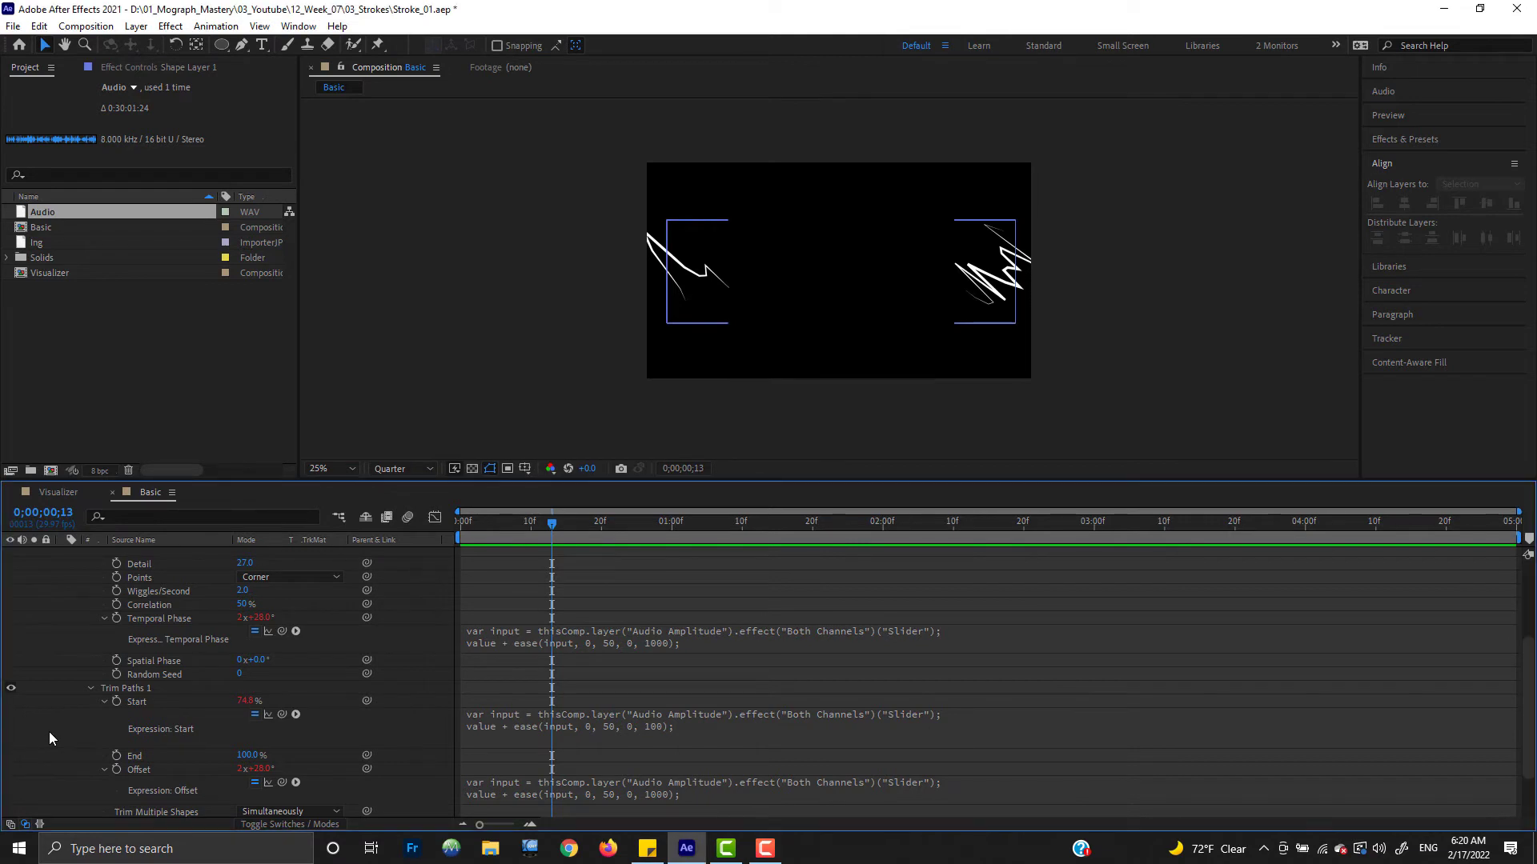
{"action": "key", "text": "space"}
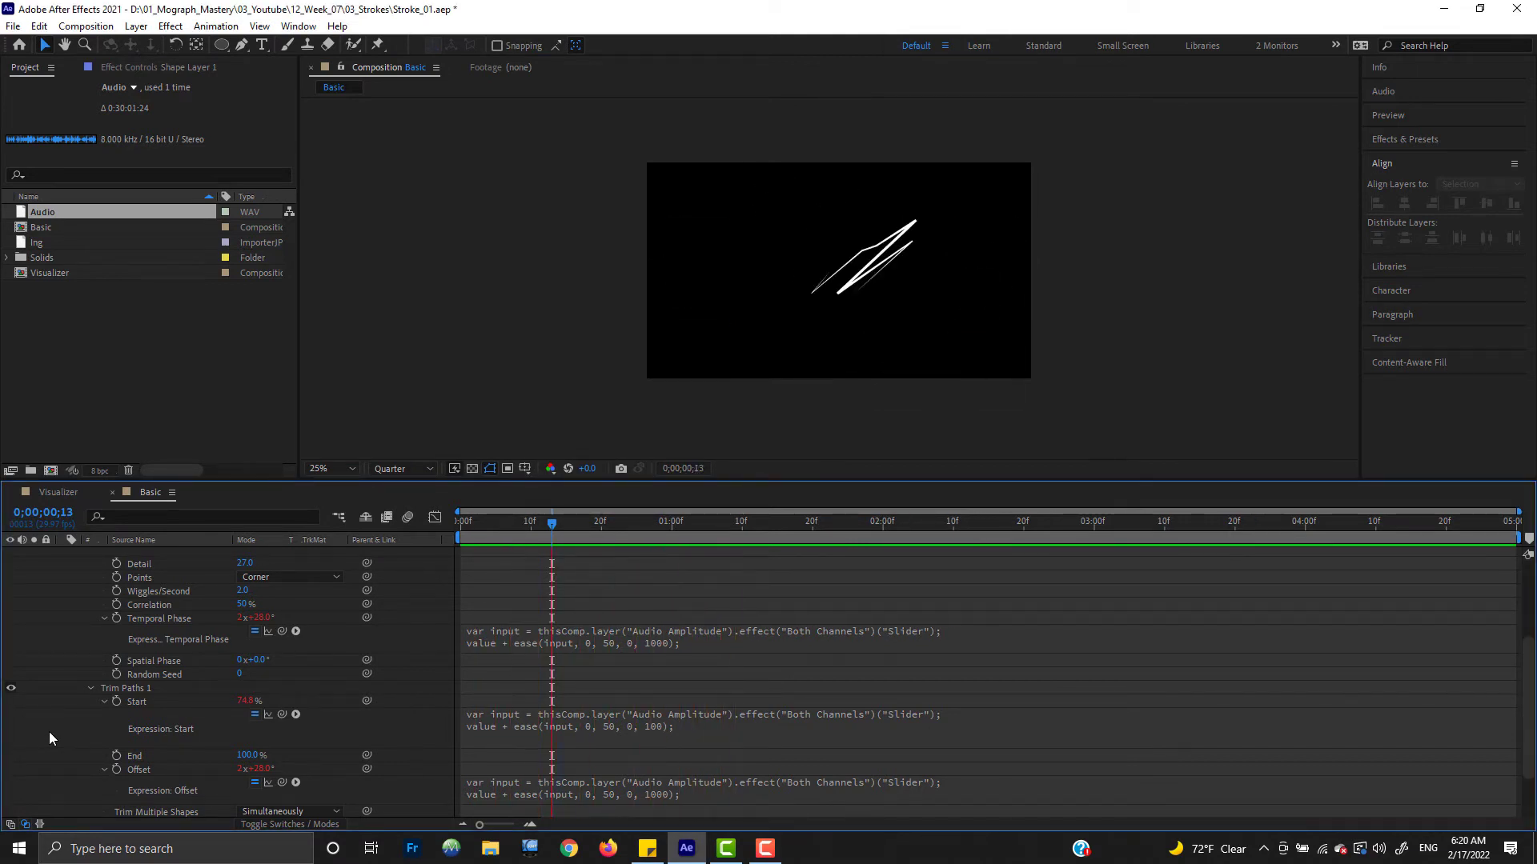
{"action": "key", "text": "space"}
Step: Collapse the Wiggle Paths 1 and Trim Paths 1 groups of Shape Layer 1
{"action": "scroll", "coordinate": [93, 747], "scroll_direction": "up", "scroll_amount": 4}
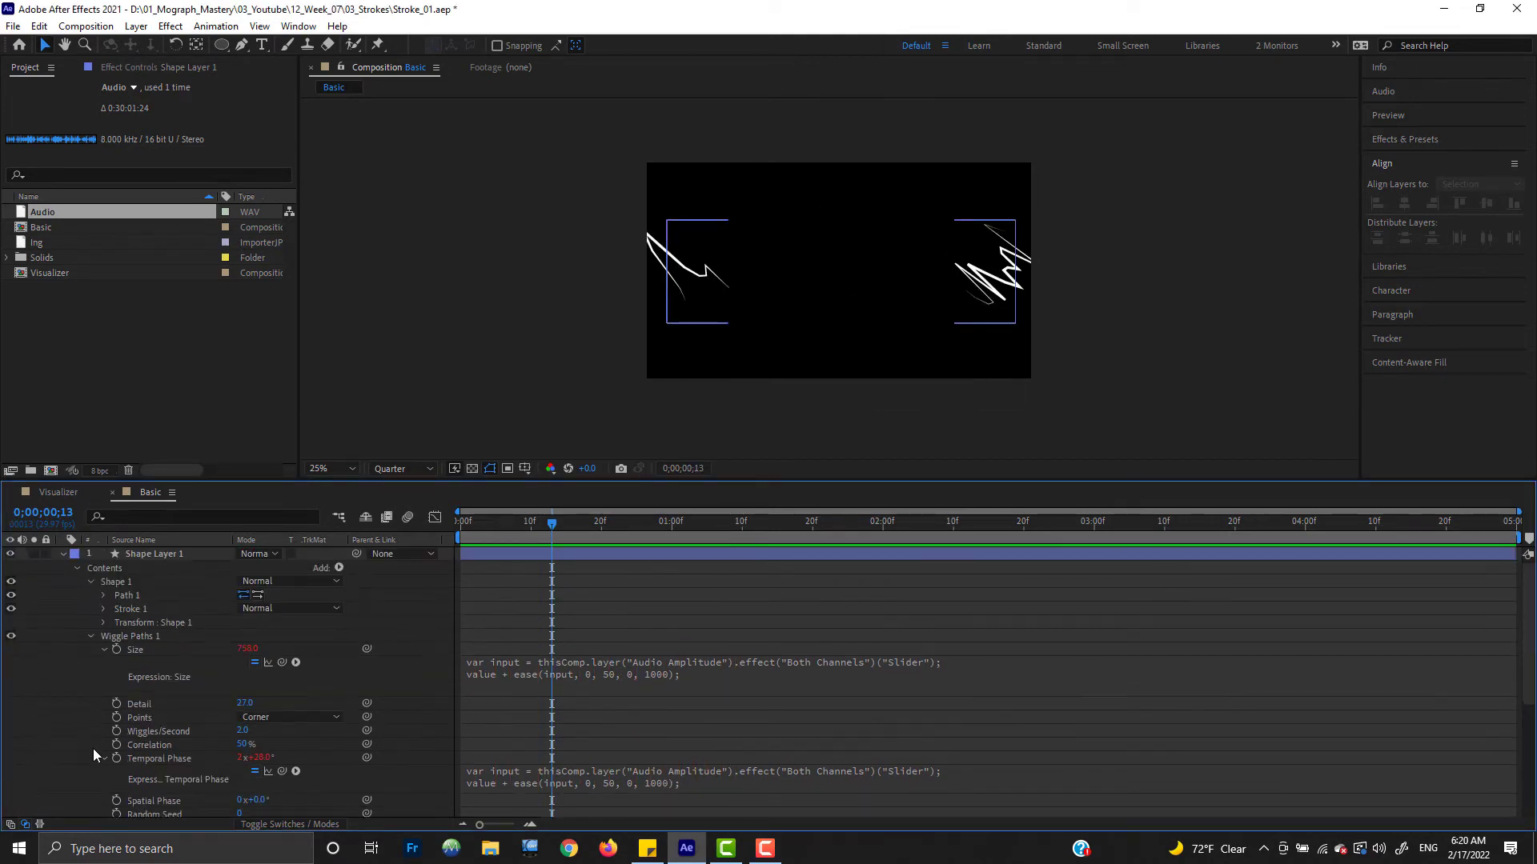
{"action": "left_click", "coordinate": [160, 554]}
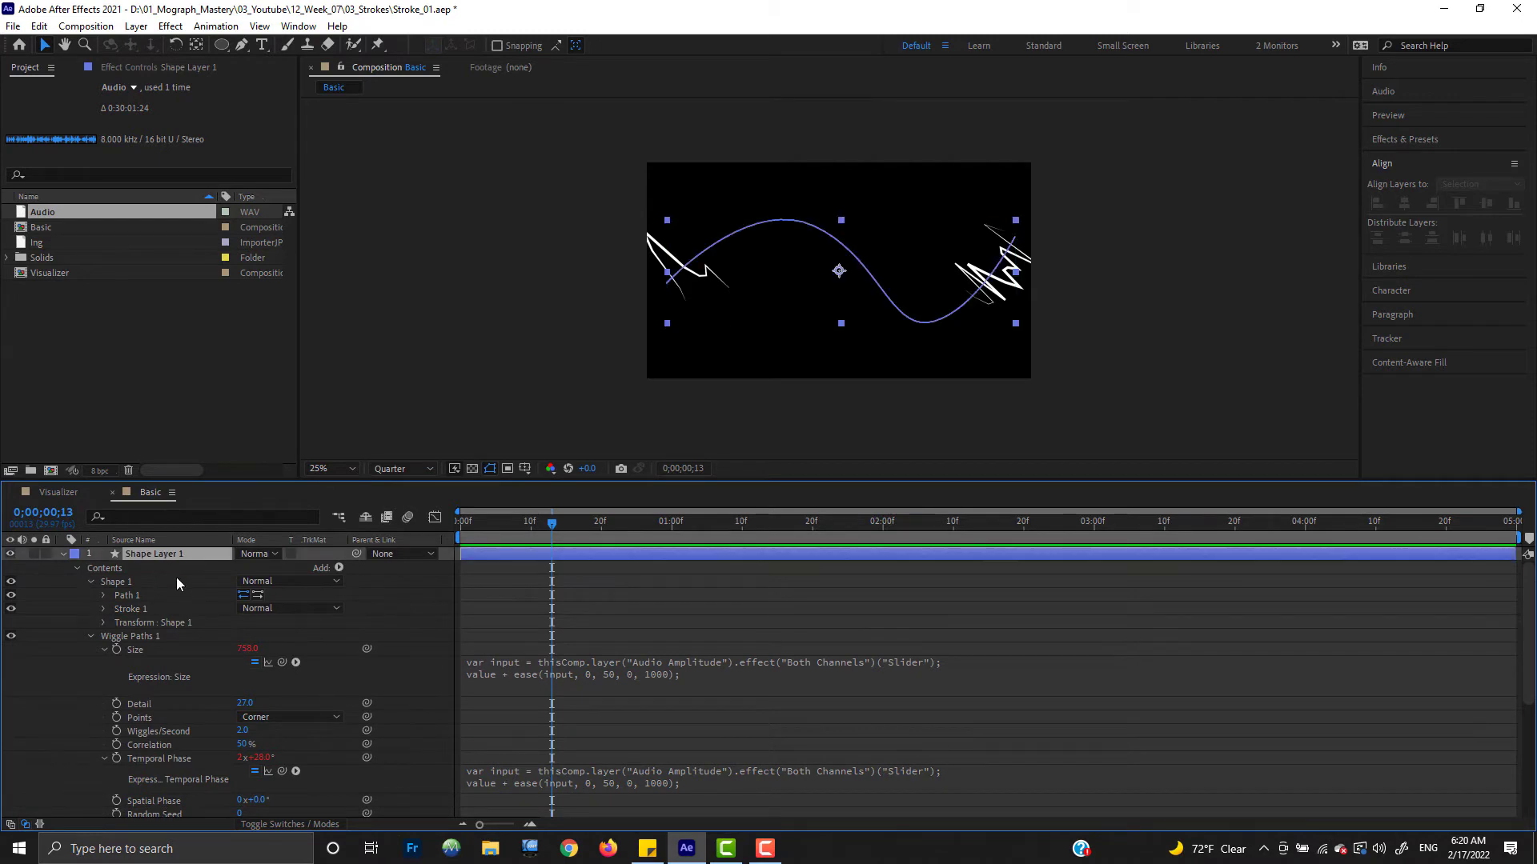
{"action": "left_click", "coordinate": [91, 636]}
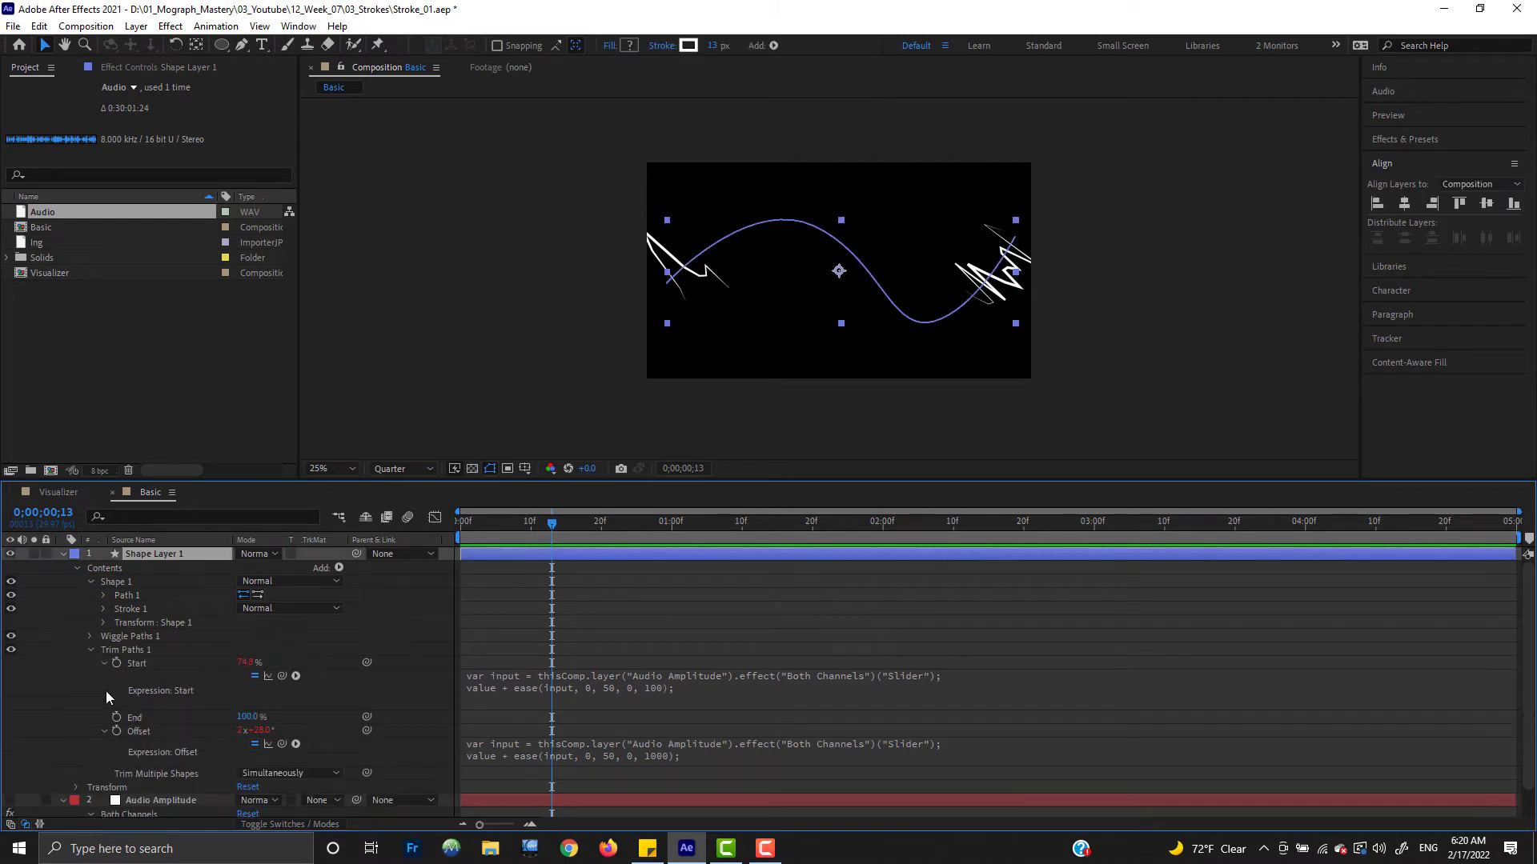
{"action": "left_click", "coordinate": [91, 650]}
{"action": "left_click", "coordinate": [64, 612]}
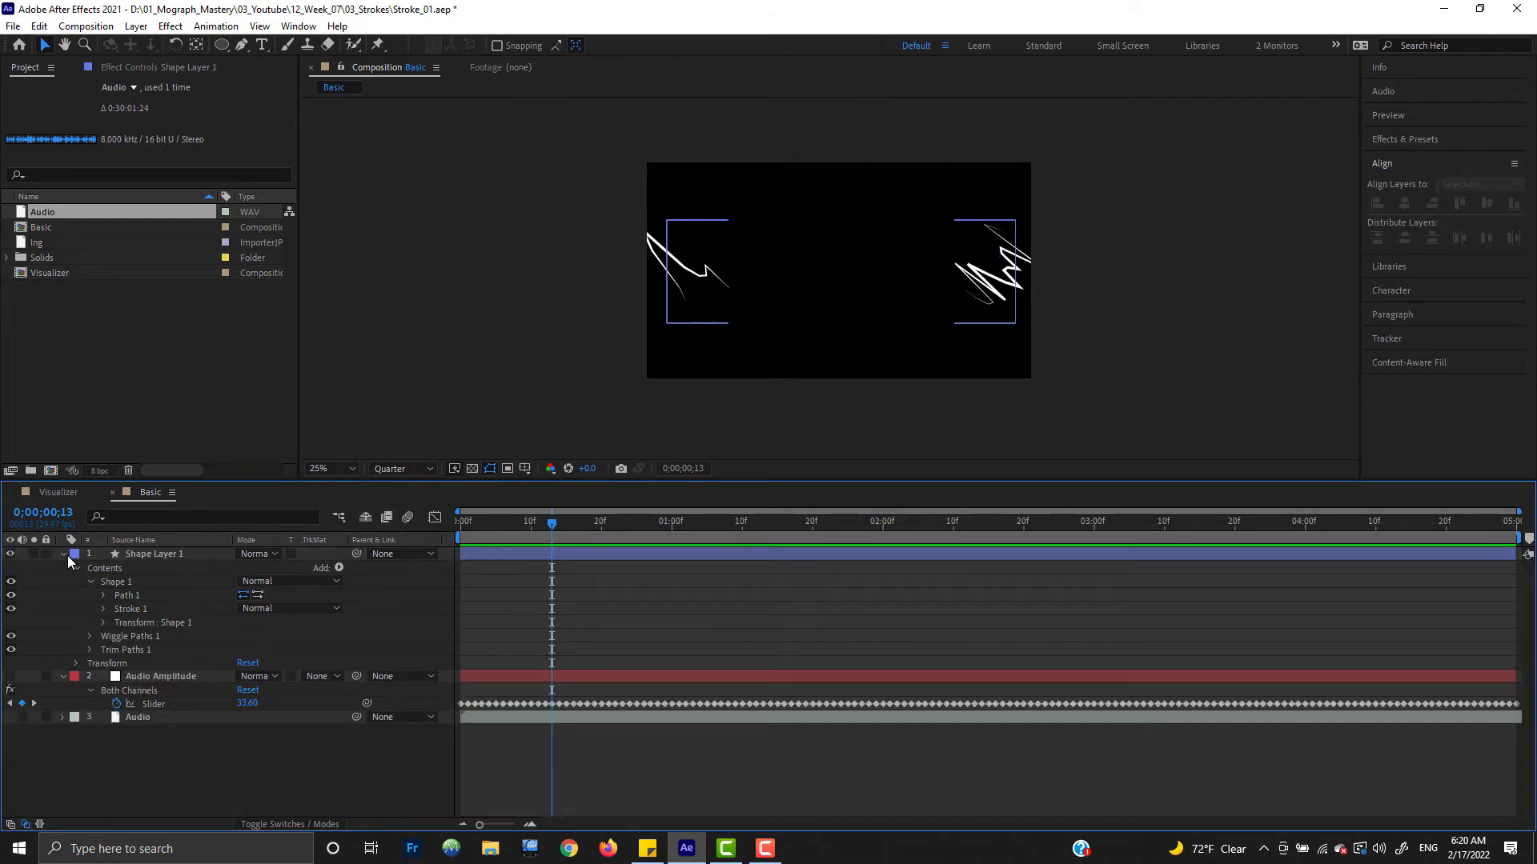
Step: Add an Ellipse path to Shape Layer 1 and enlarge its size proportionally to about 671
{"action": "left_click", "coordinate": [156, 558]}
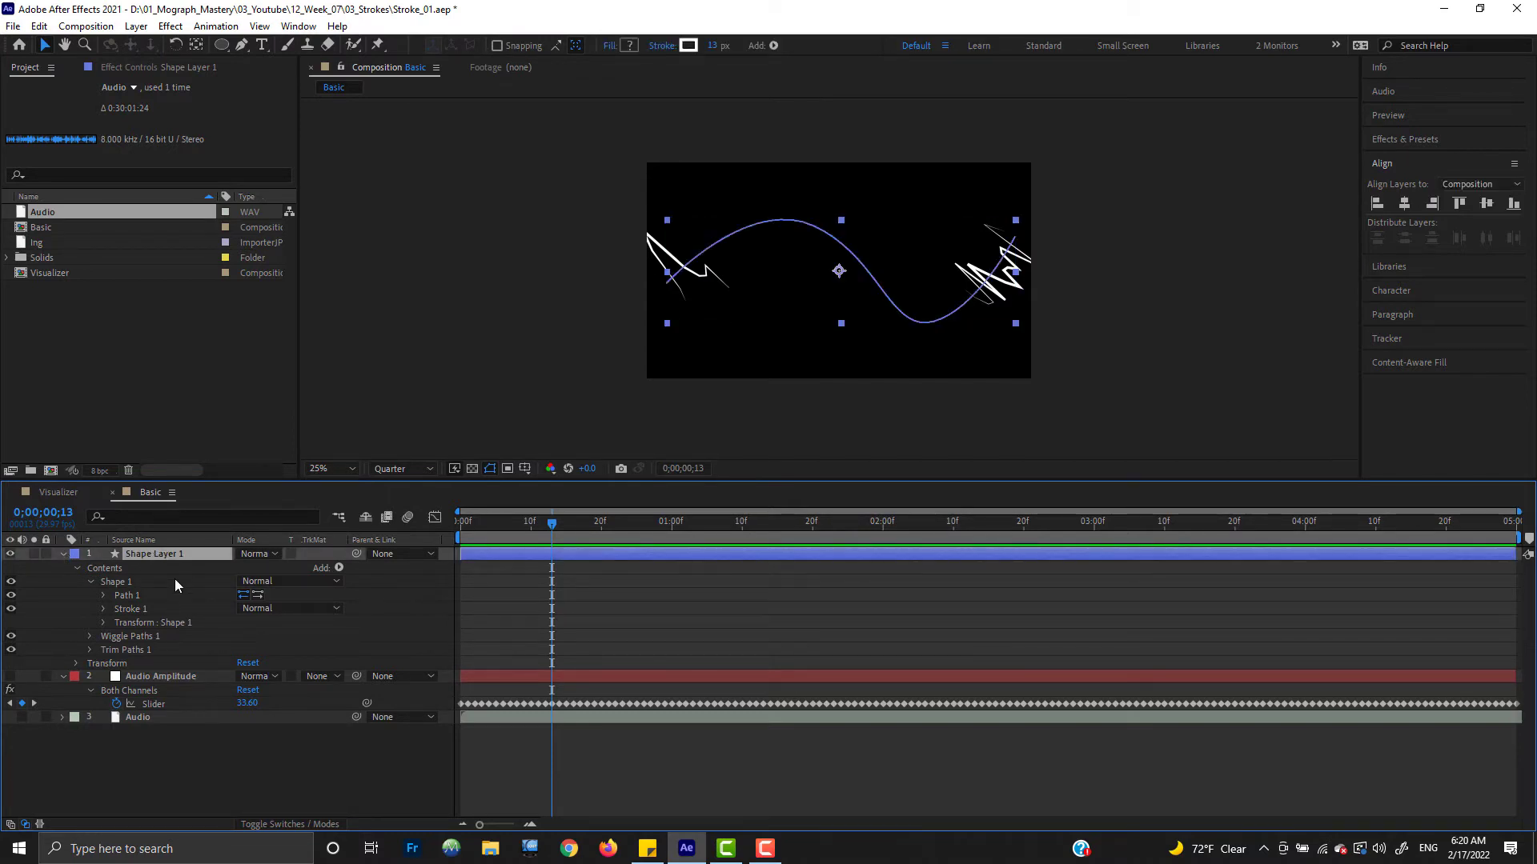
{"action": "left_click", "coordinate": [339, 567]}
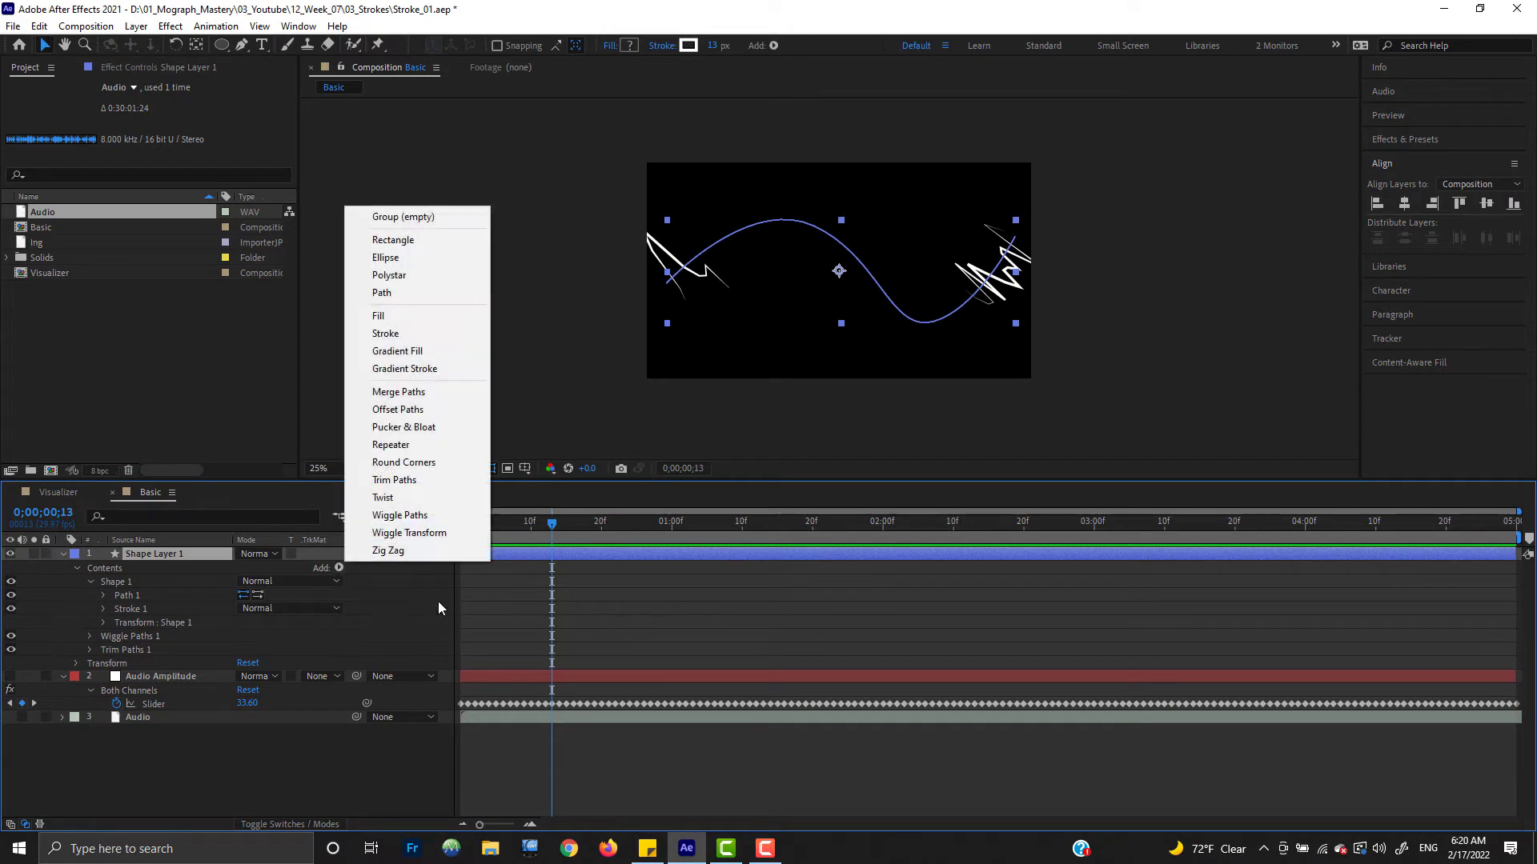
{"action": "left_click", "coordinate": [401, 258]}
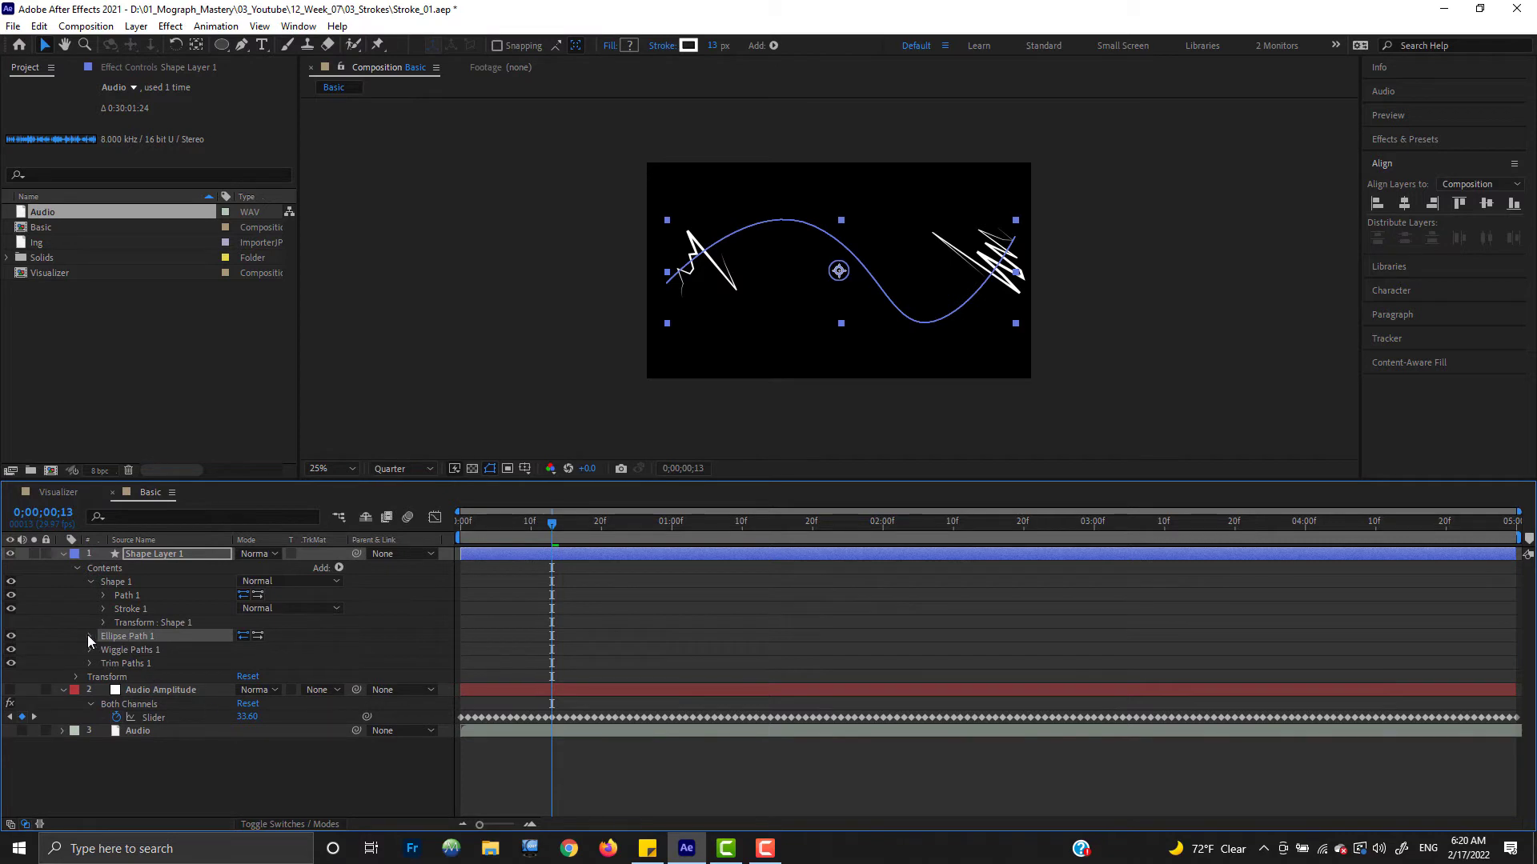
{"action": "left_click", "coordinate": [89, 636]}
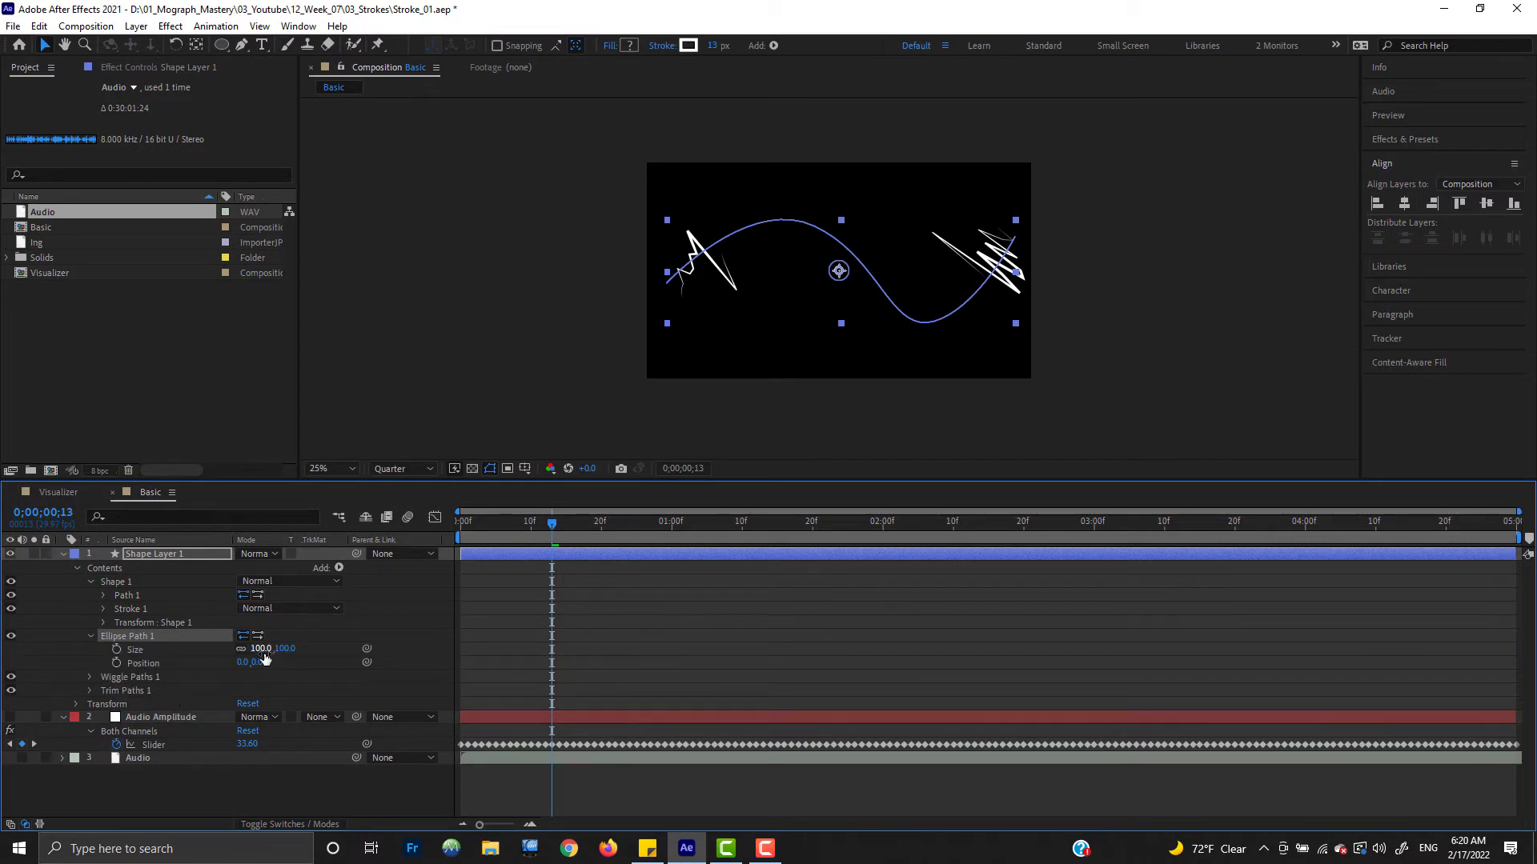
{"action": "left_click_drag", "start_coordinate": [272, 649], "coordinate": [715, 645]}
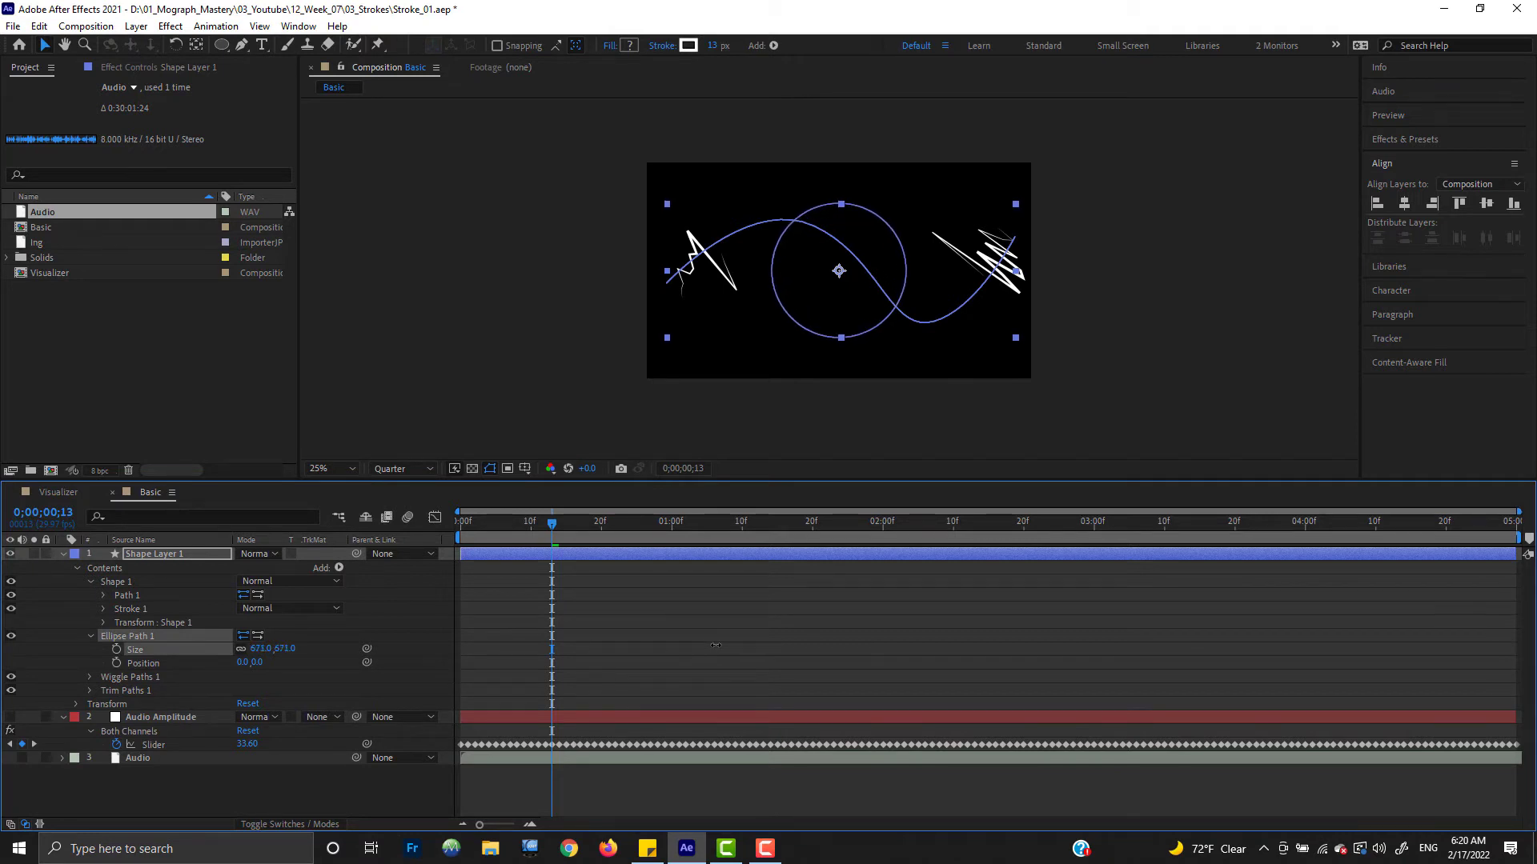
Step: Move Ellipse Path 1 above Shape 1, and move Path 1 and Stroke 1 out of Shape 1 with the stroke below both paths
{"action": "left_click_drag", "start_coordinate": [133, 638], "coordinate": [135, 578]}
{"action": "left_click", "coordinate": [131, 639]}
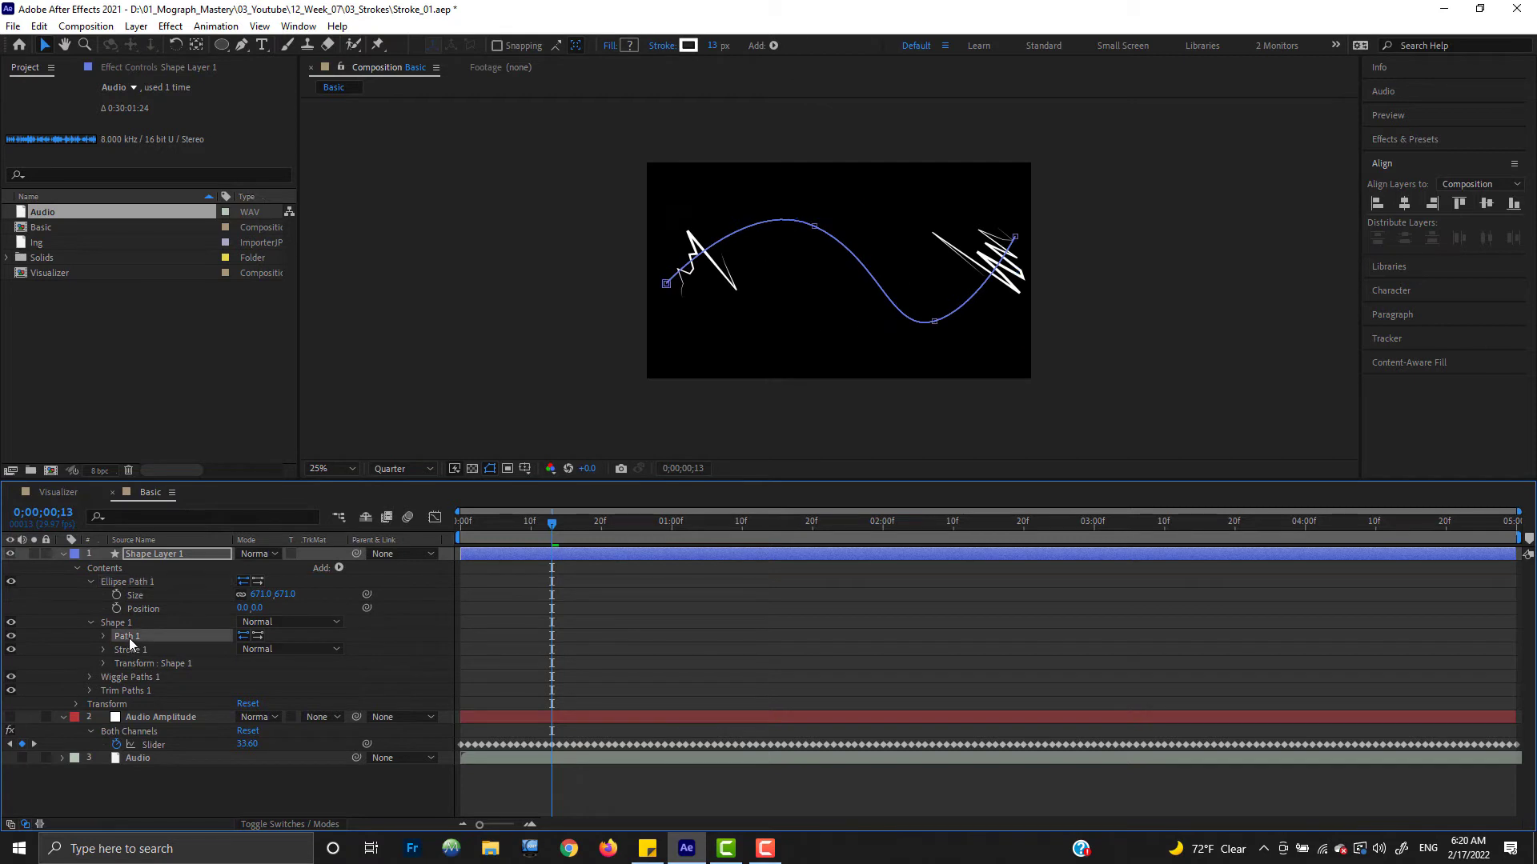
{"action": "left_click_drag", "start_coordinate": [134, 642], "coordinate": [136, 576]}
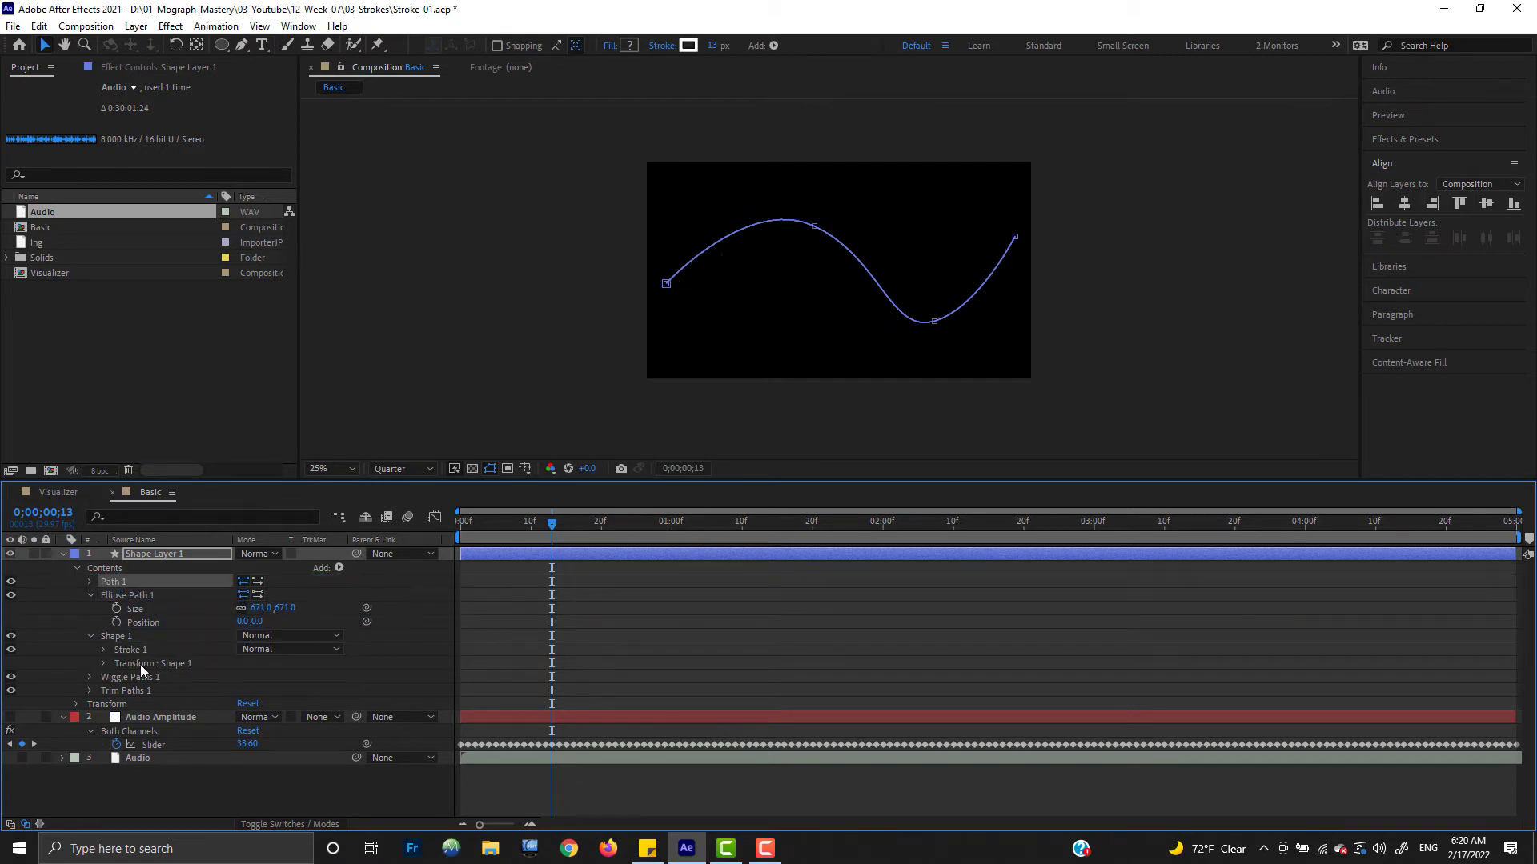
{"action": "mouse_move", "coordinate": [132, 650]}
{"action": "left_mouse_down"}
{"action": "mouse_move", "coordinate": [134, 596]}
{"action": "mouse_move", "coordinate": [112, 608]}
{"action": "mouse_move", "coordinate": [121, 590]}
{"action": "left_mouse_up"}
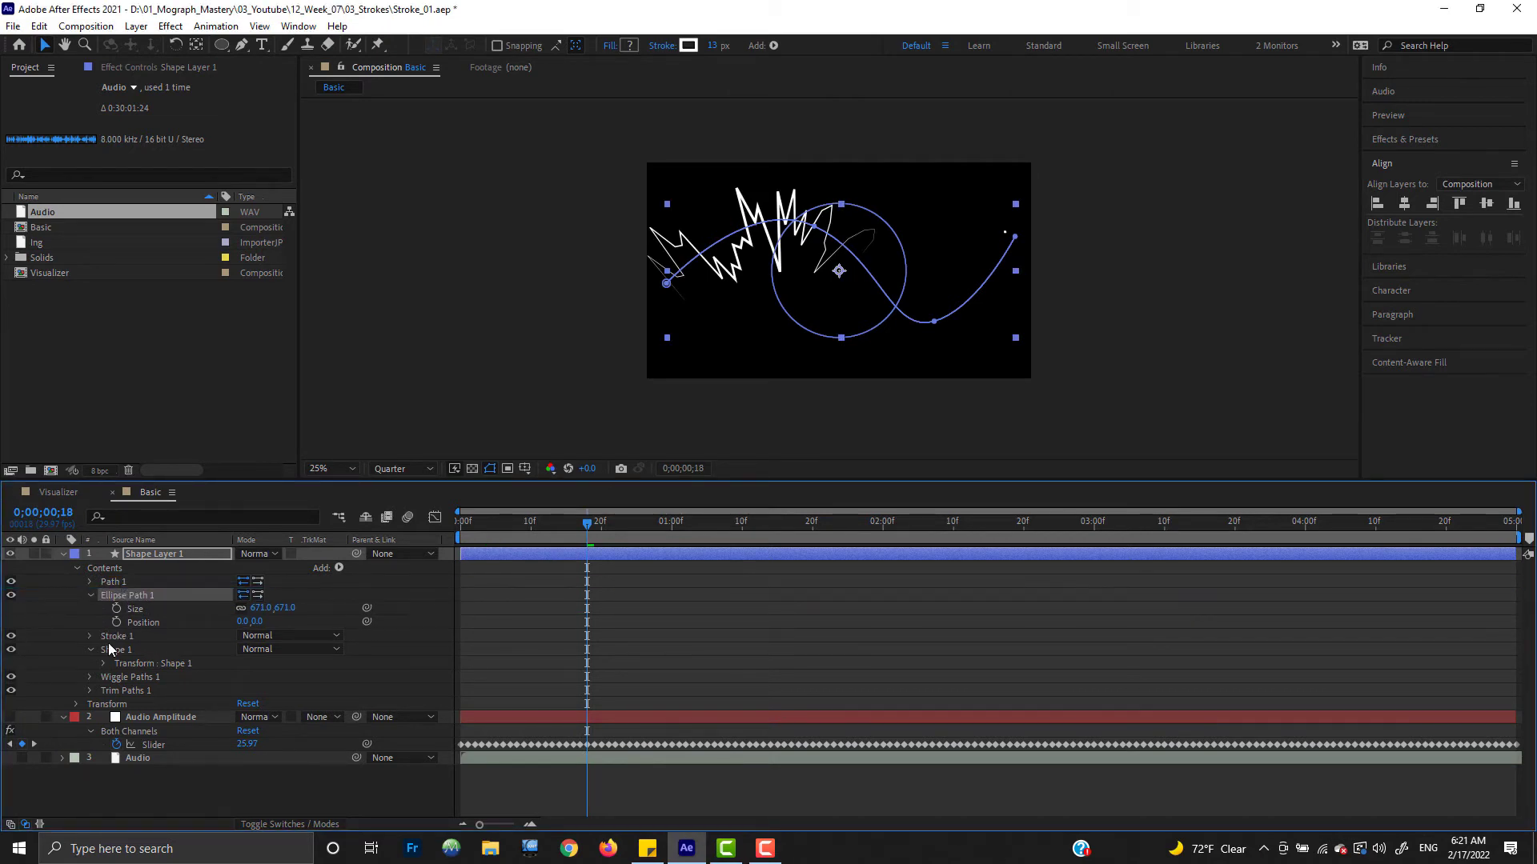
Step: Preview the two-path animation and collapse the Ellipse Path 1 and Shape 1 groups
{"action": "left_click", "coordinate": [90, 595]}
{"action": "left_click", "coordinate": [345, 747]}
{"action": "key", "text": "space"}
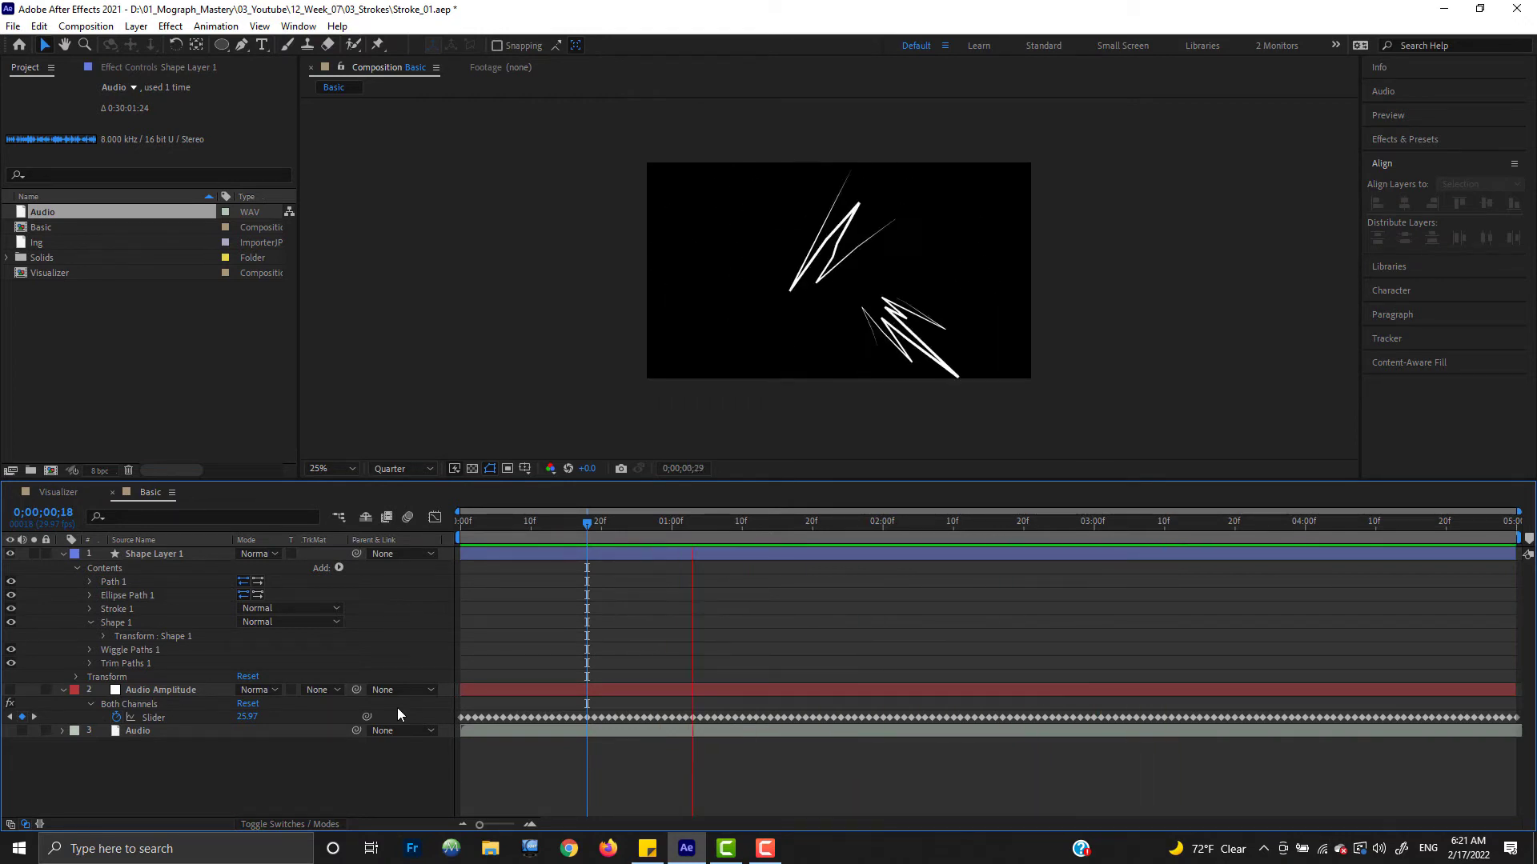
{"action": "key", "text": "space"}
{"action": "left_click", "coordinate": [91, 623]}
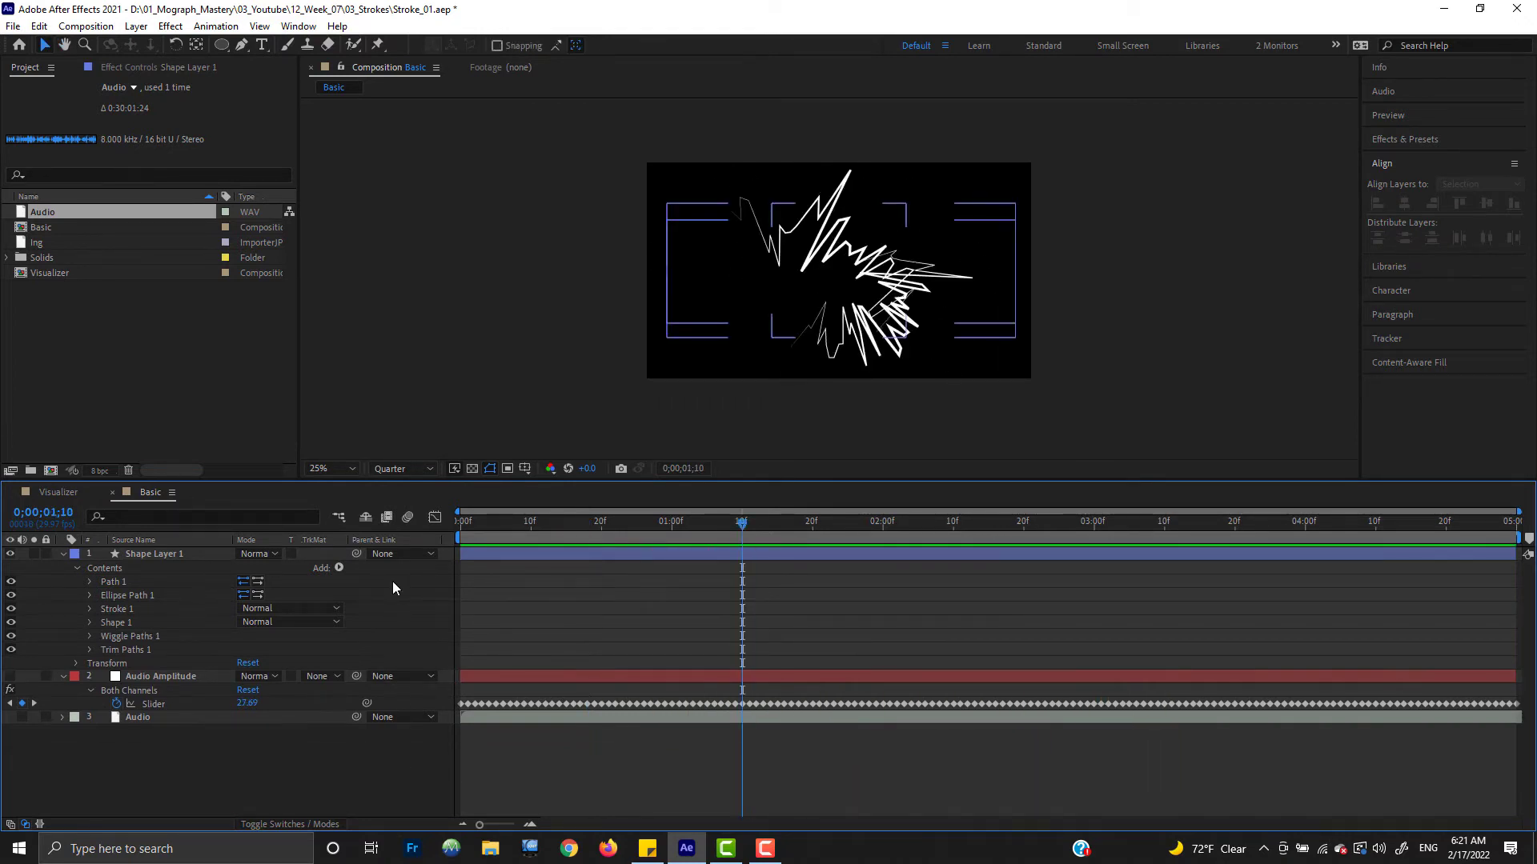
Step: Add a Fill to Shape Layer 1 and set its color to white (FFFFFF)
{"action": "left_click", "coordinate": [339, 569]}
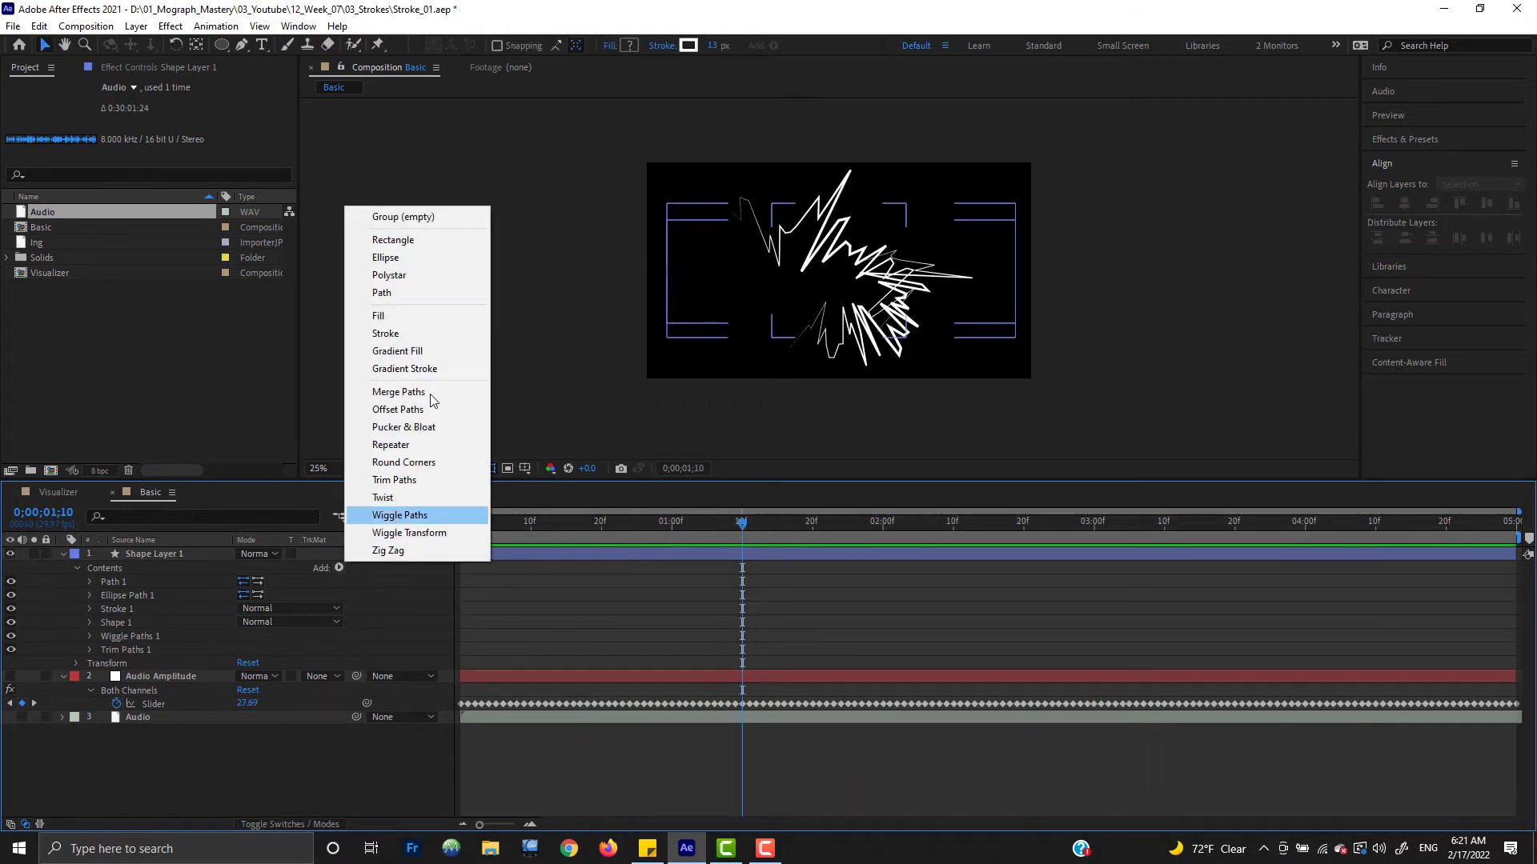
{"action": "left_click", "coordinate": [390, 317]}
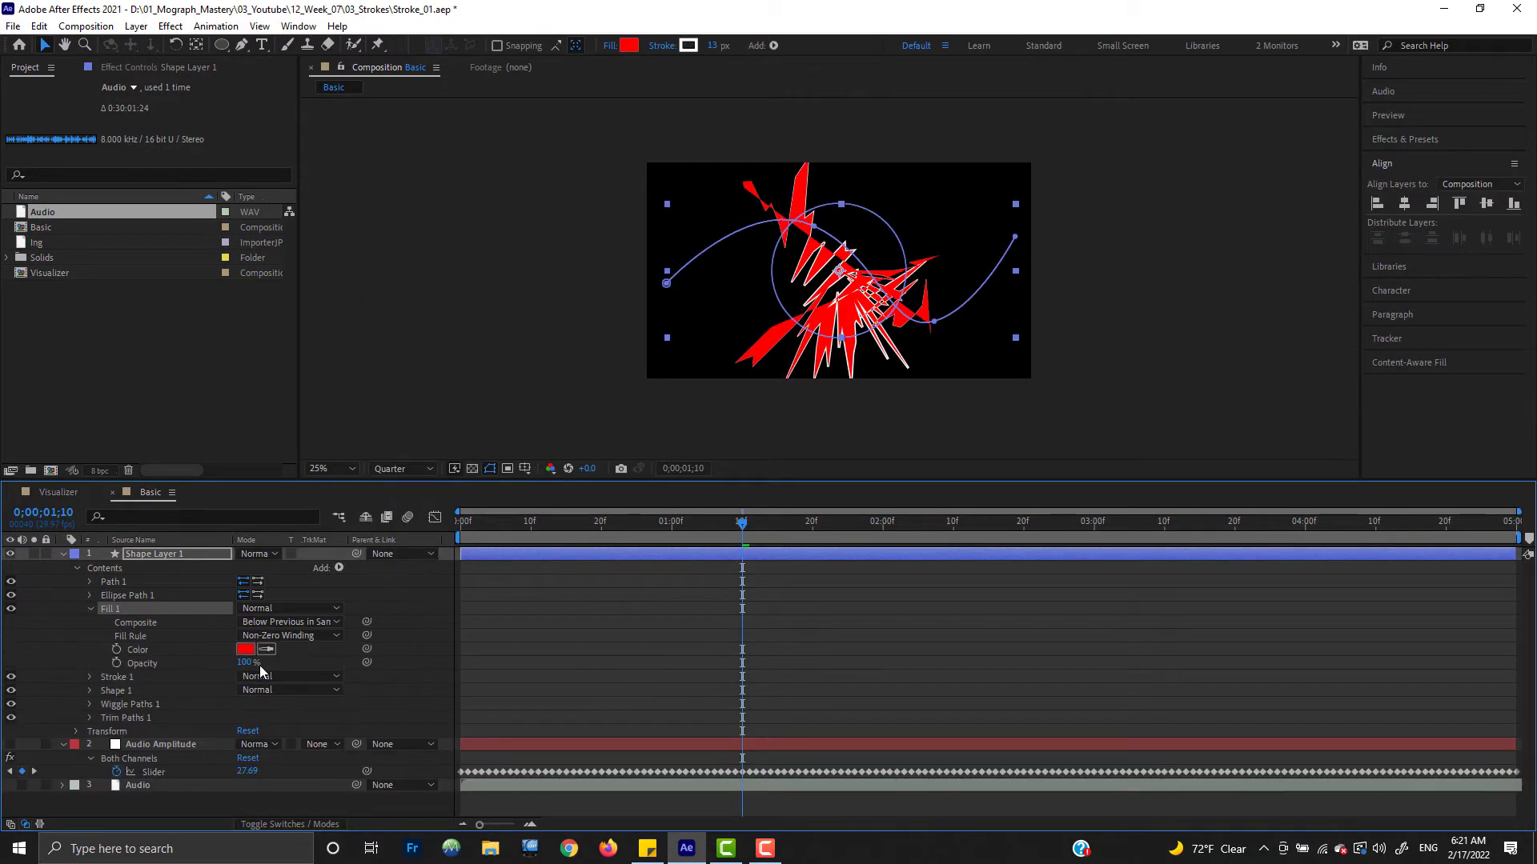
{"action": "left_click", "coordinate": [245, 650]}
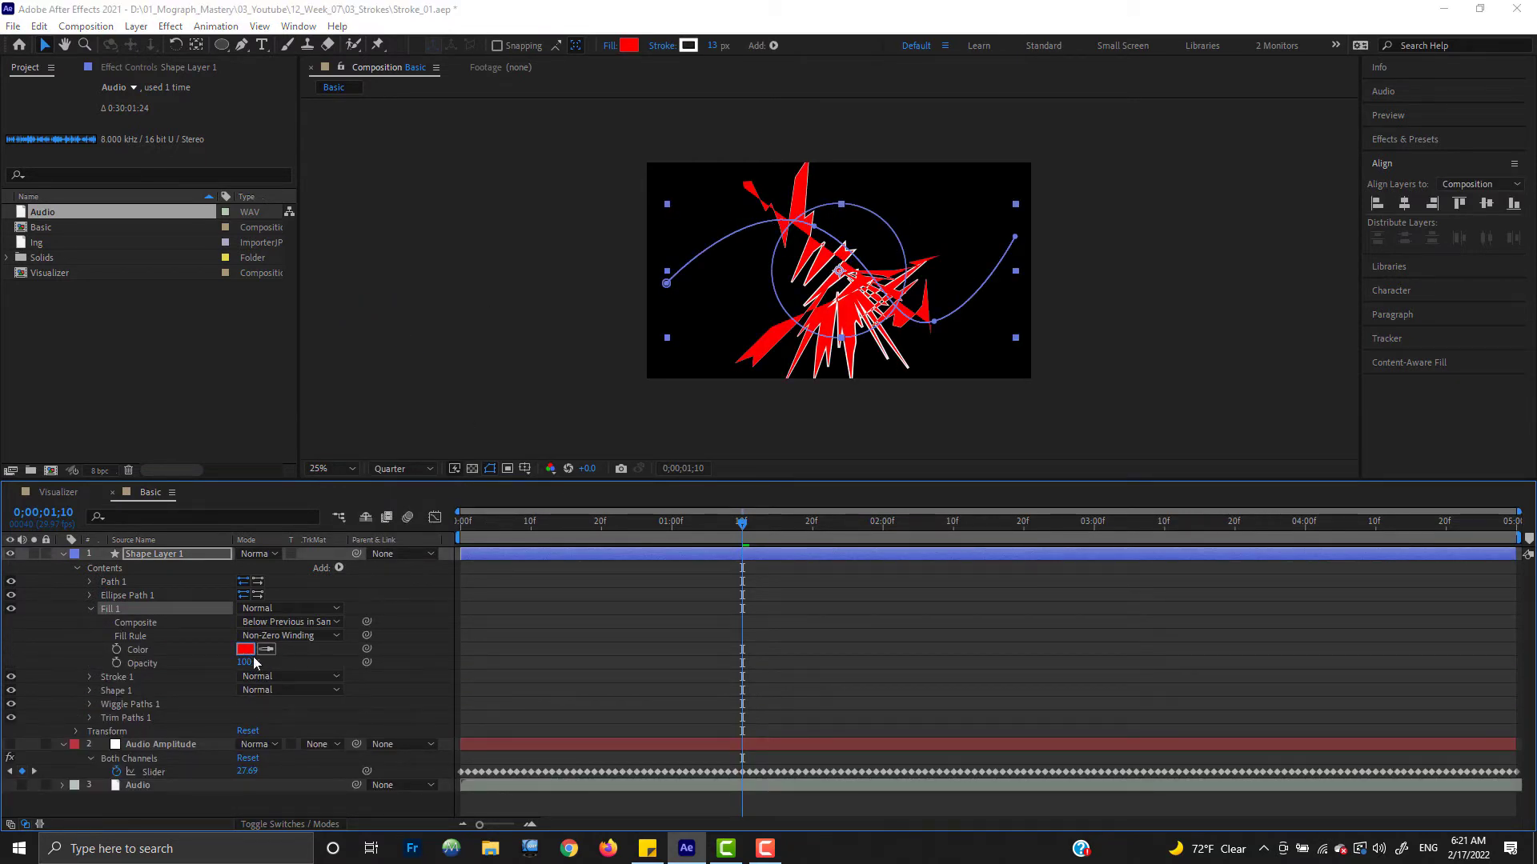
{"action": "left_click_drag", "start_coordinate": [122, 409], "coordinate": [64, 353]}
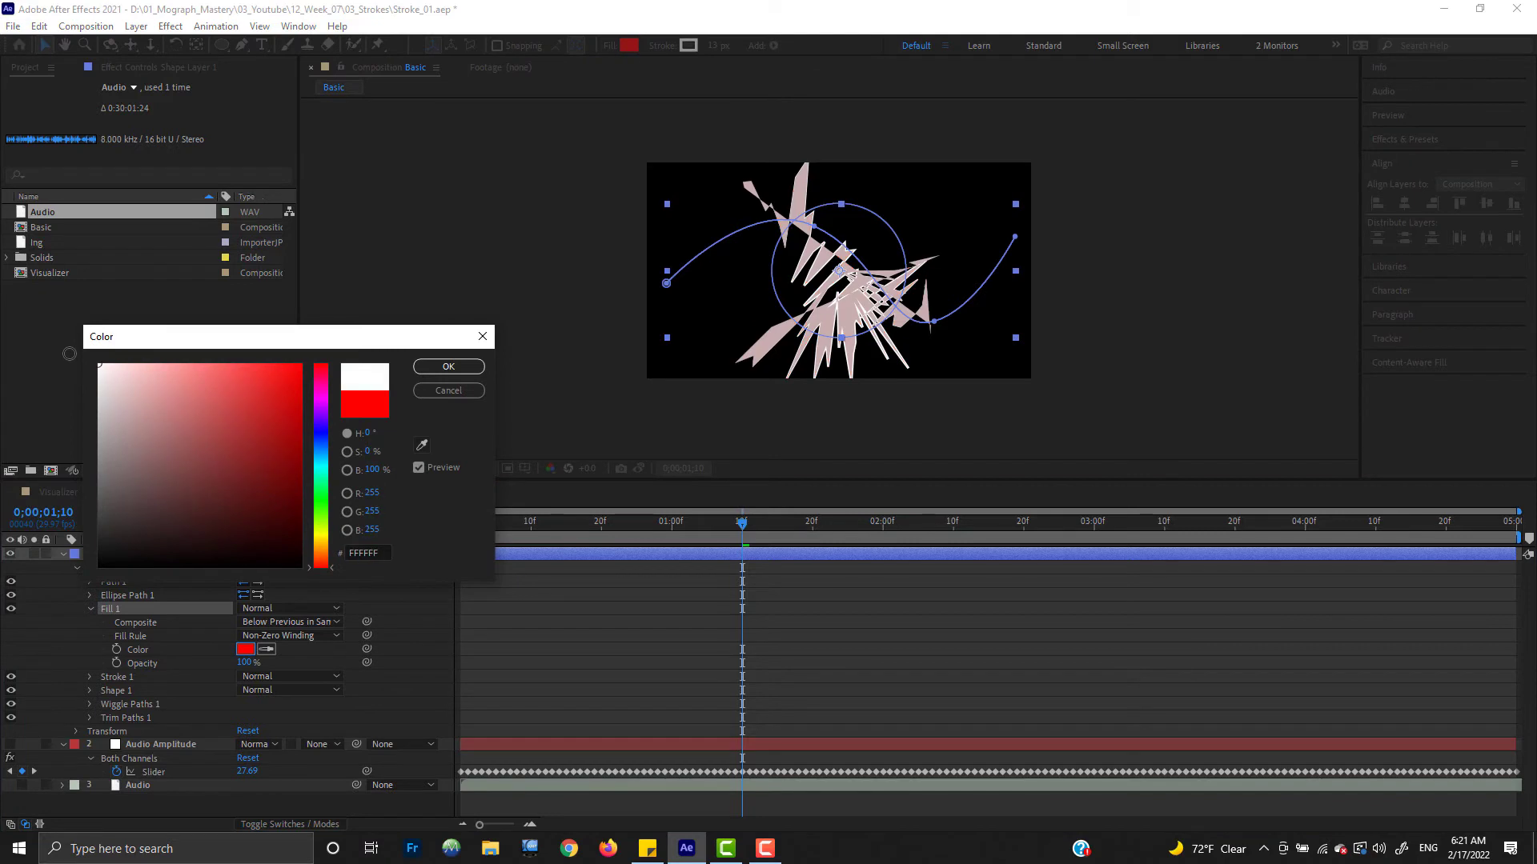
{"action": "left_click", "coordinate": [448, 366]}
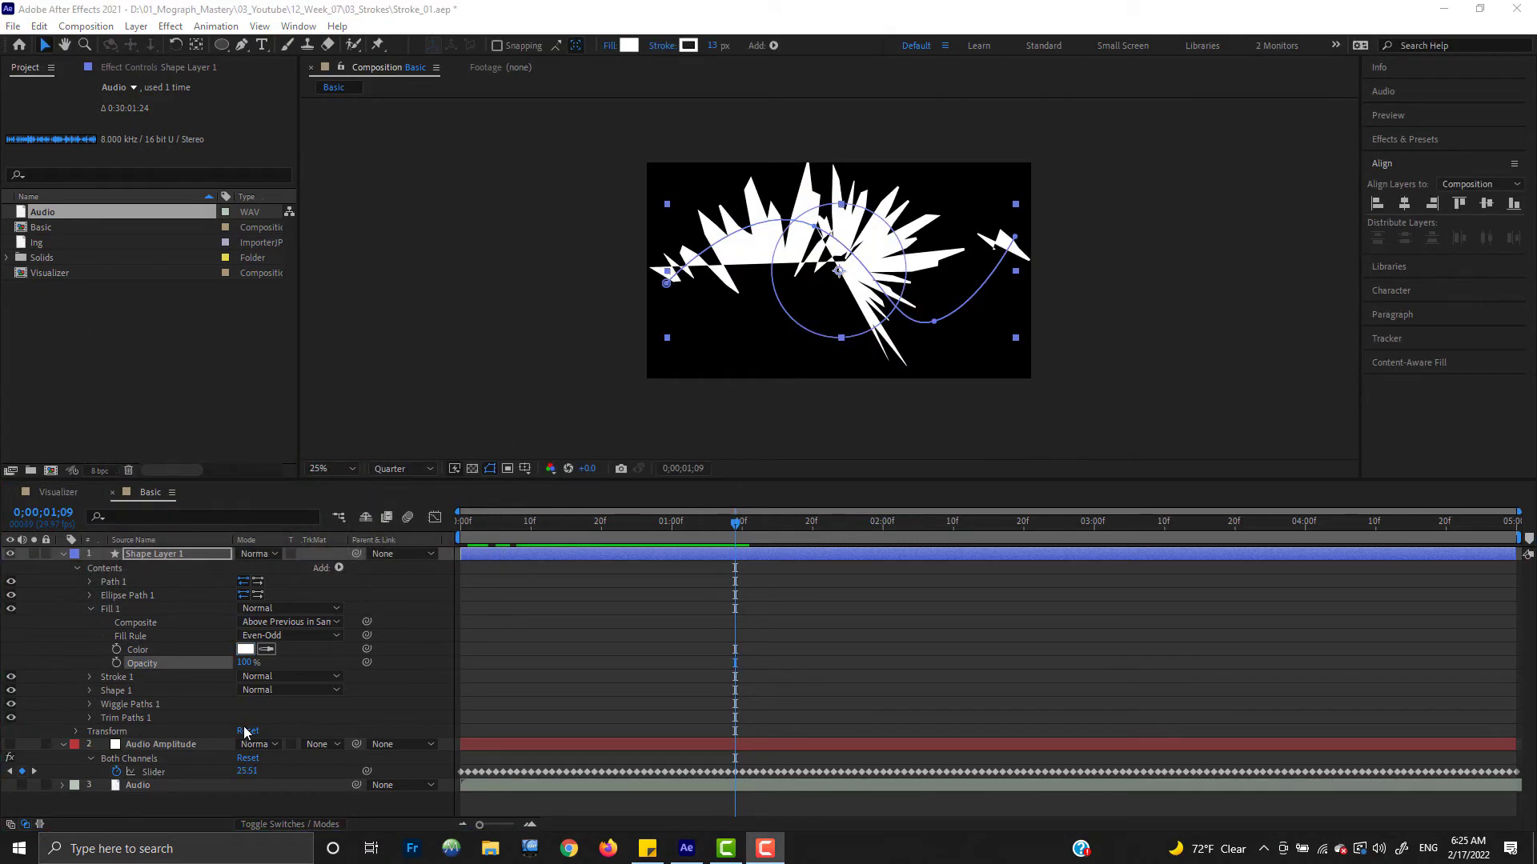
Step: Lower the Fill 1 opacity to 26% and preview the filled animation
{"action": "left_click_drag", "start_coordinate": [245, 663], "coordinate": [64, 648]}
{"action": "left_click", "coordinate": [55, 645]}
{"action": "key", "text": "space"}
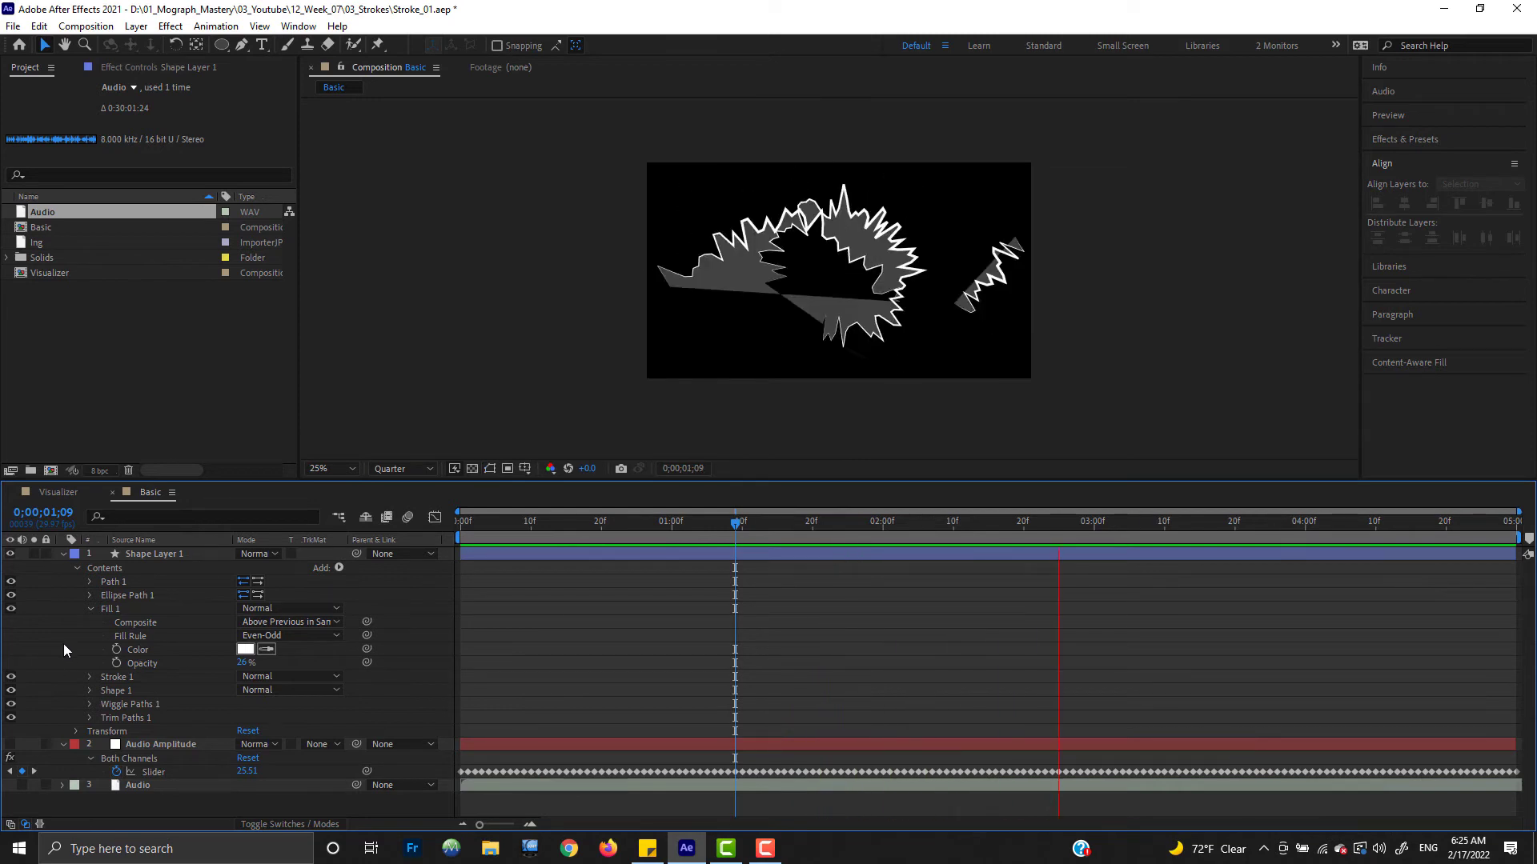
Step: Stop the preview, collapse the Shape Layer 1 and Audio Amplitude layers, and return to the start of the timeline
{"action": "key", "text": "space"}
{"action": "left_click", "coordinate": [63, 554]}
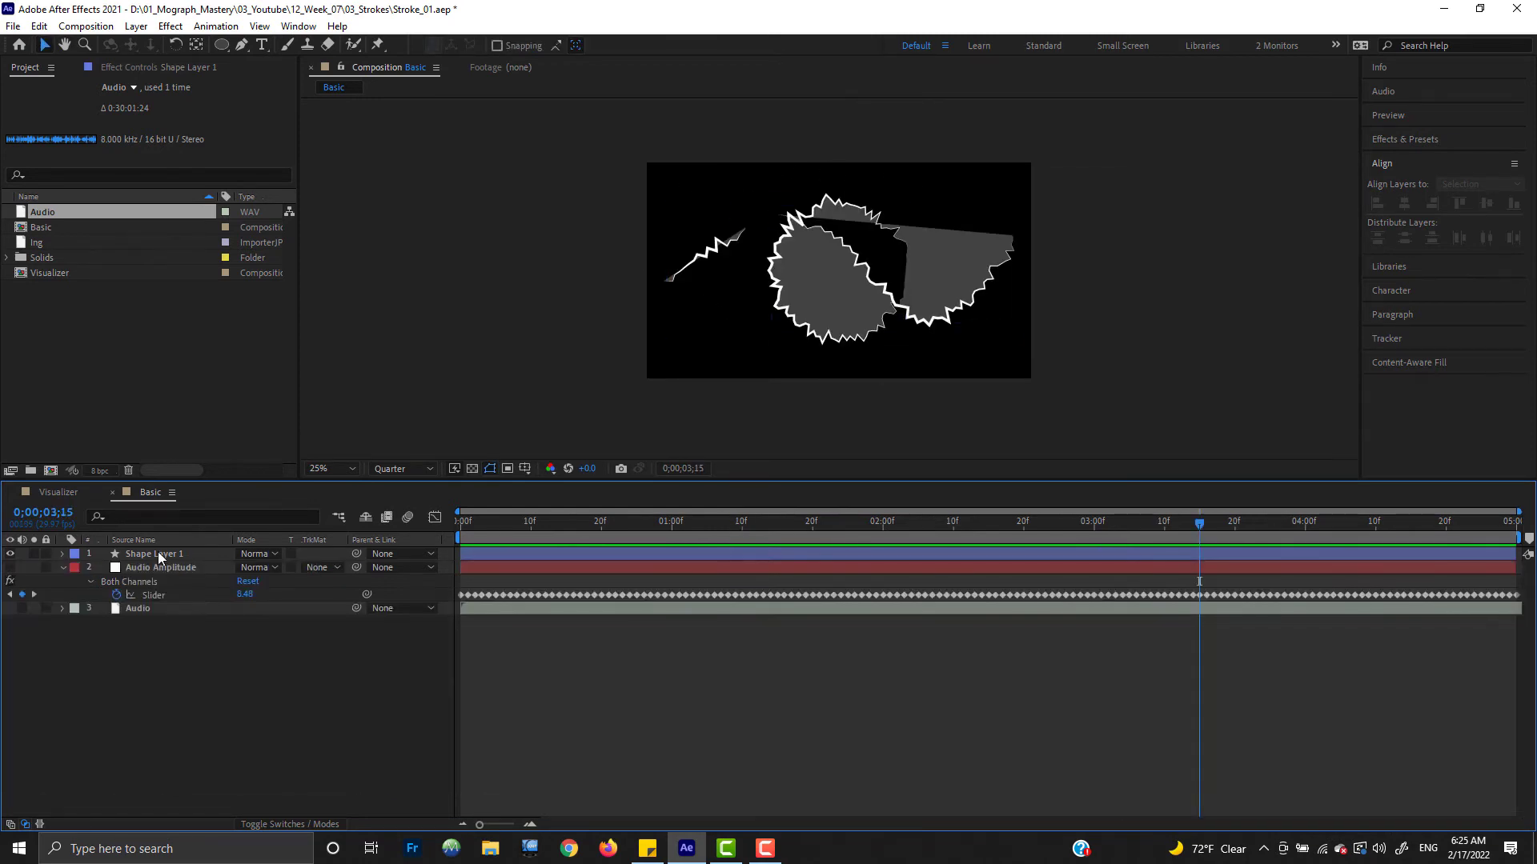
{"action": "left_click", "coordinate": [157, 553]}
{"action": "left_click", "coordinate": [191, 688]}
{"action": "left_click", "coordinate": [62, 567]}
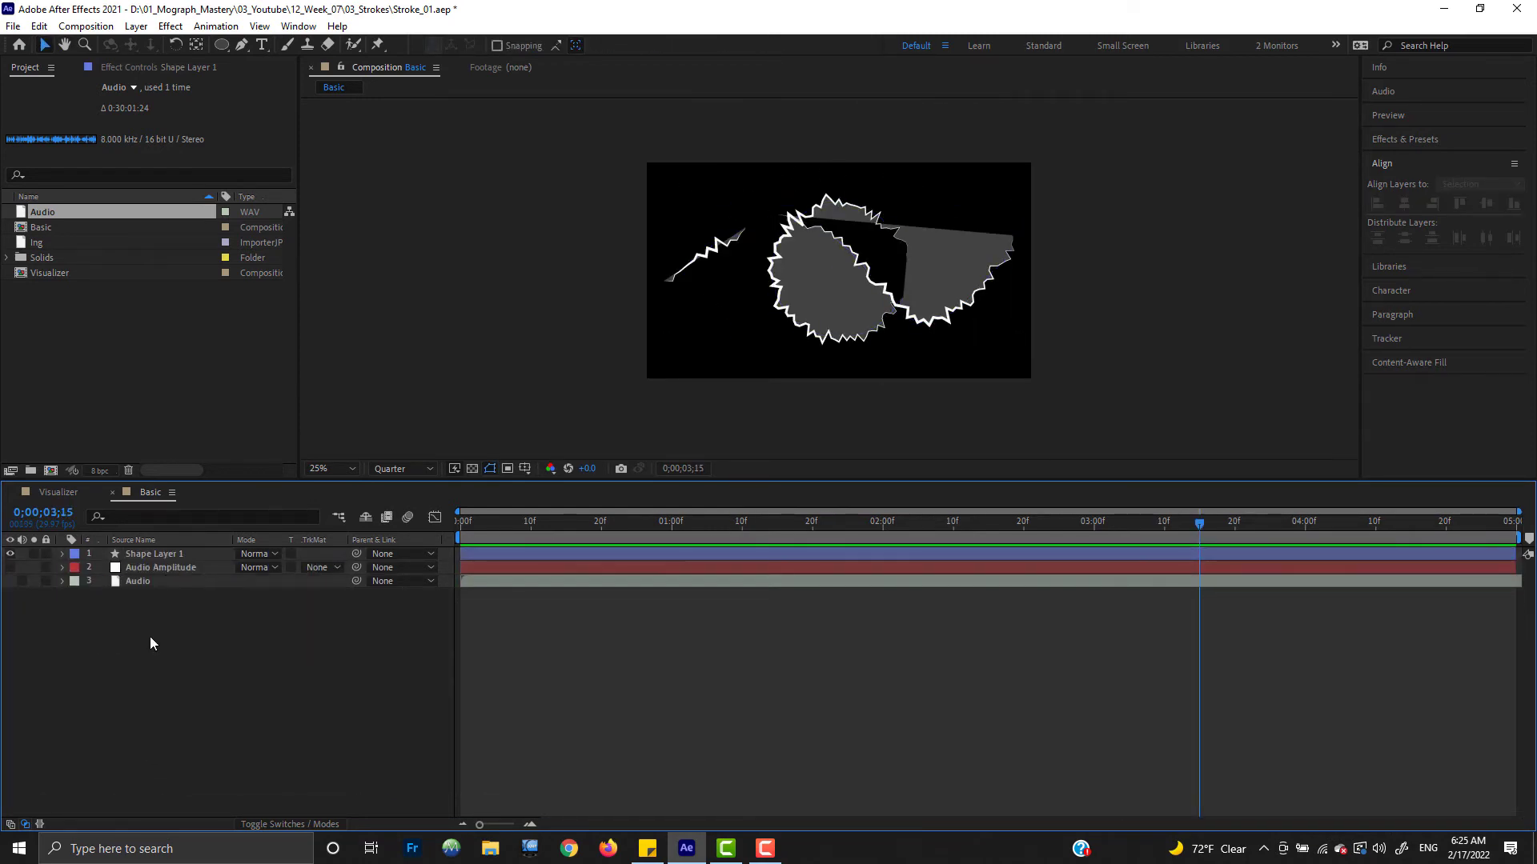
{"action": "left_click", "coordinate": [152, 554]}
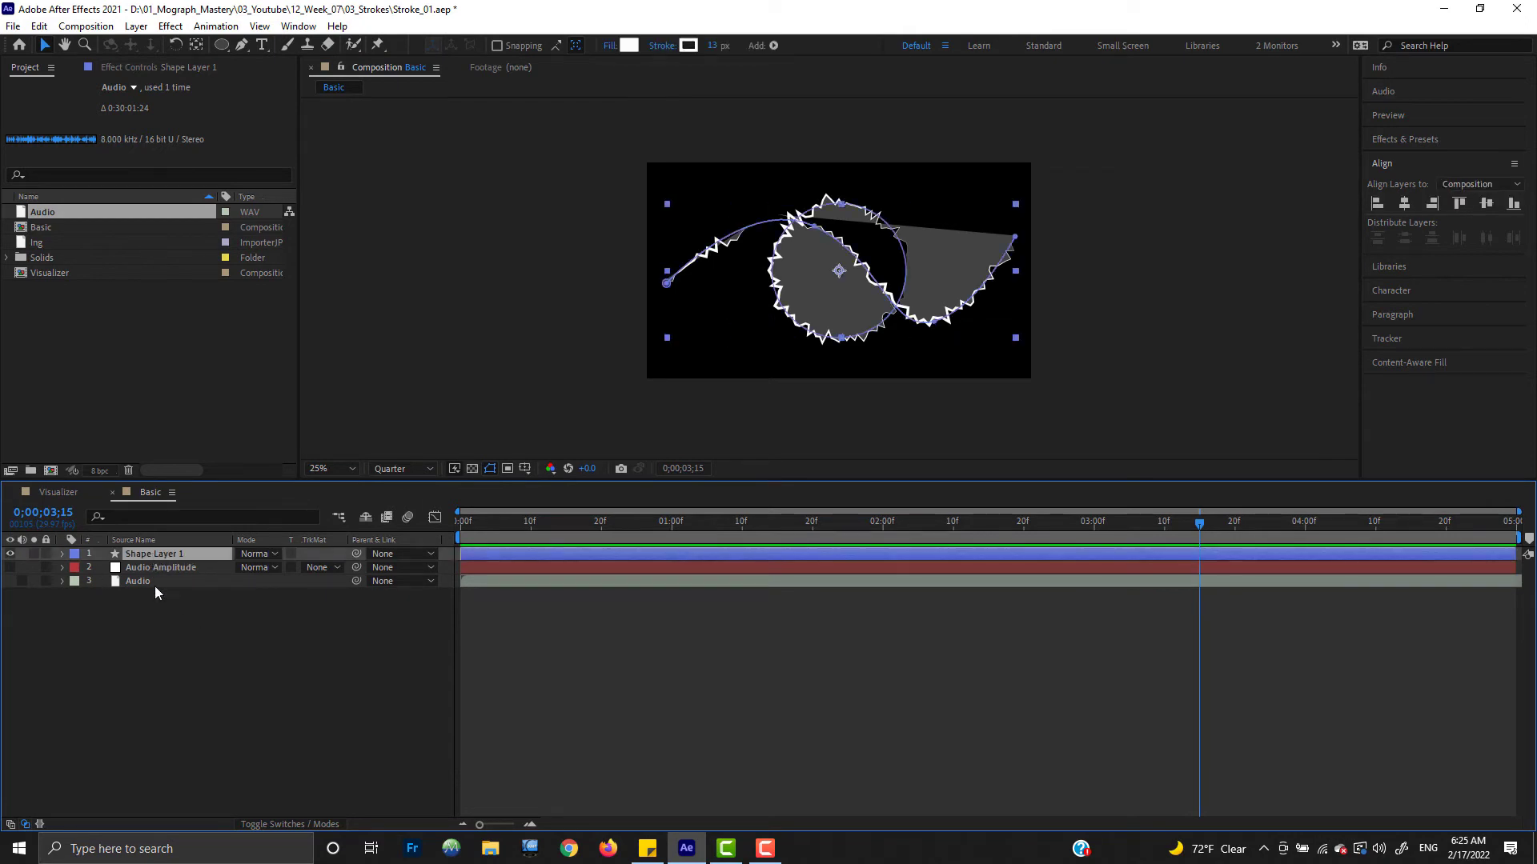
{"action": "left_click", "coordinate": [160, 636]}
{"action": "left_click", "coordinate": [462, 525]}
Step: Switch to the Visualizer composition, scrub through its timeline and preview the animation
{"action": "left_click", "coordinate": [58, 492]}
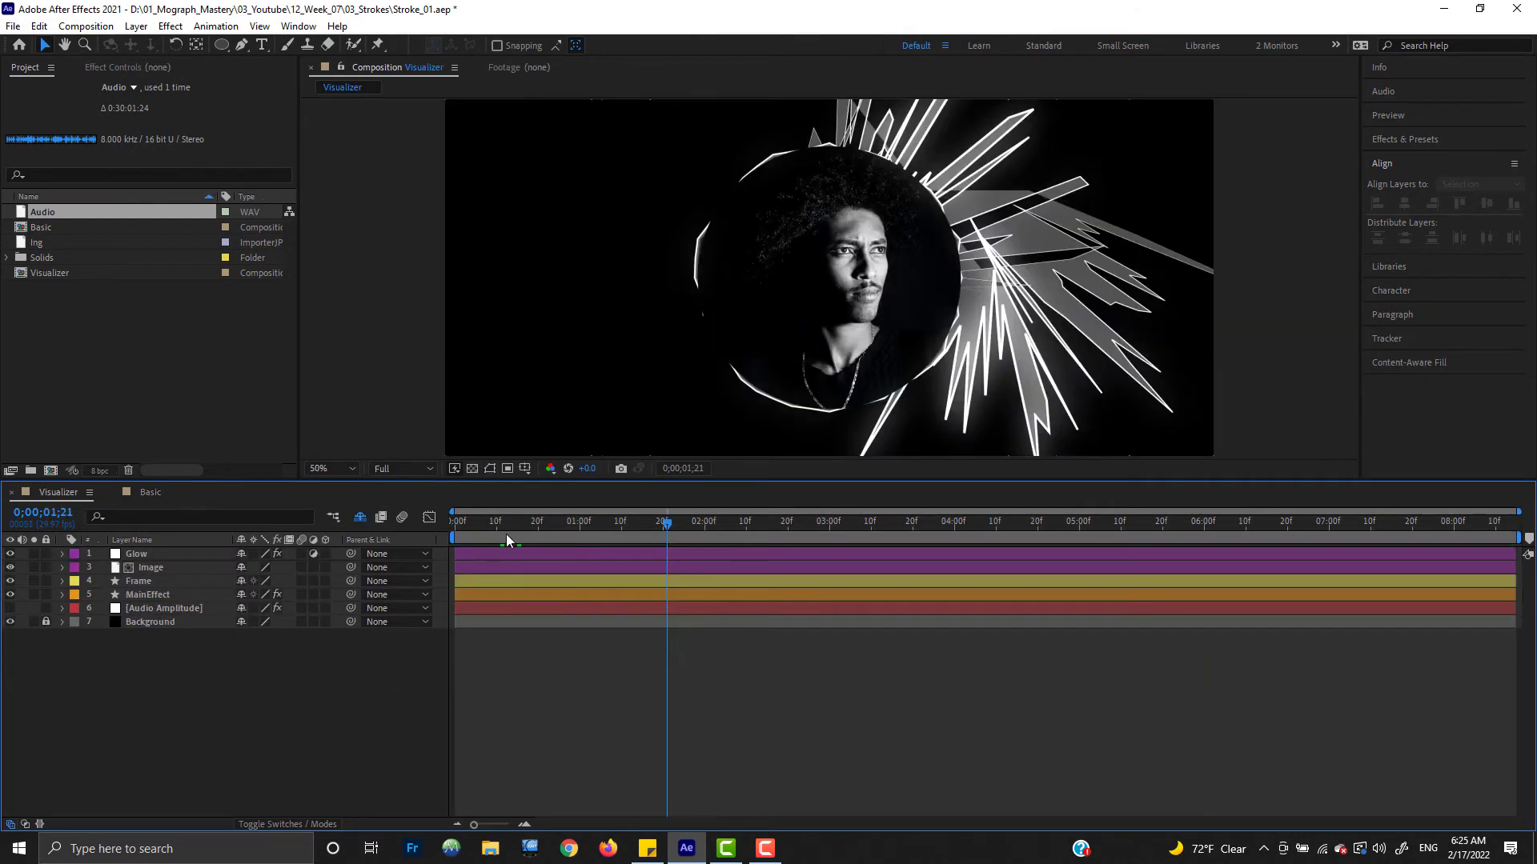
{"action": "left_click", "coordinate": [666, 522]}
{"action": "mouse_move", "coordinate": [632, 522]}
{"action": "left_mouse_down"}
{"action": "mouse_move", "coordinate": [770, 521]}
{"action": "mouse_move", "coordinate": [535, 522]}
{"action": "mouse_move", "coordinate": [645, 521]}
{"action": "left_mouse_up"}
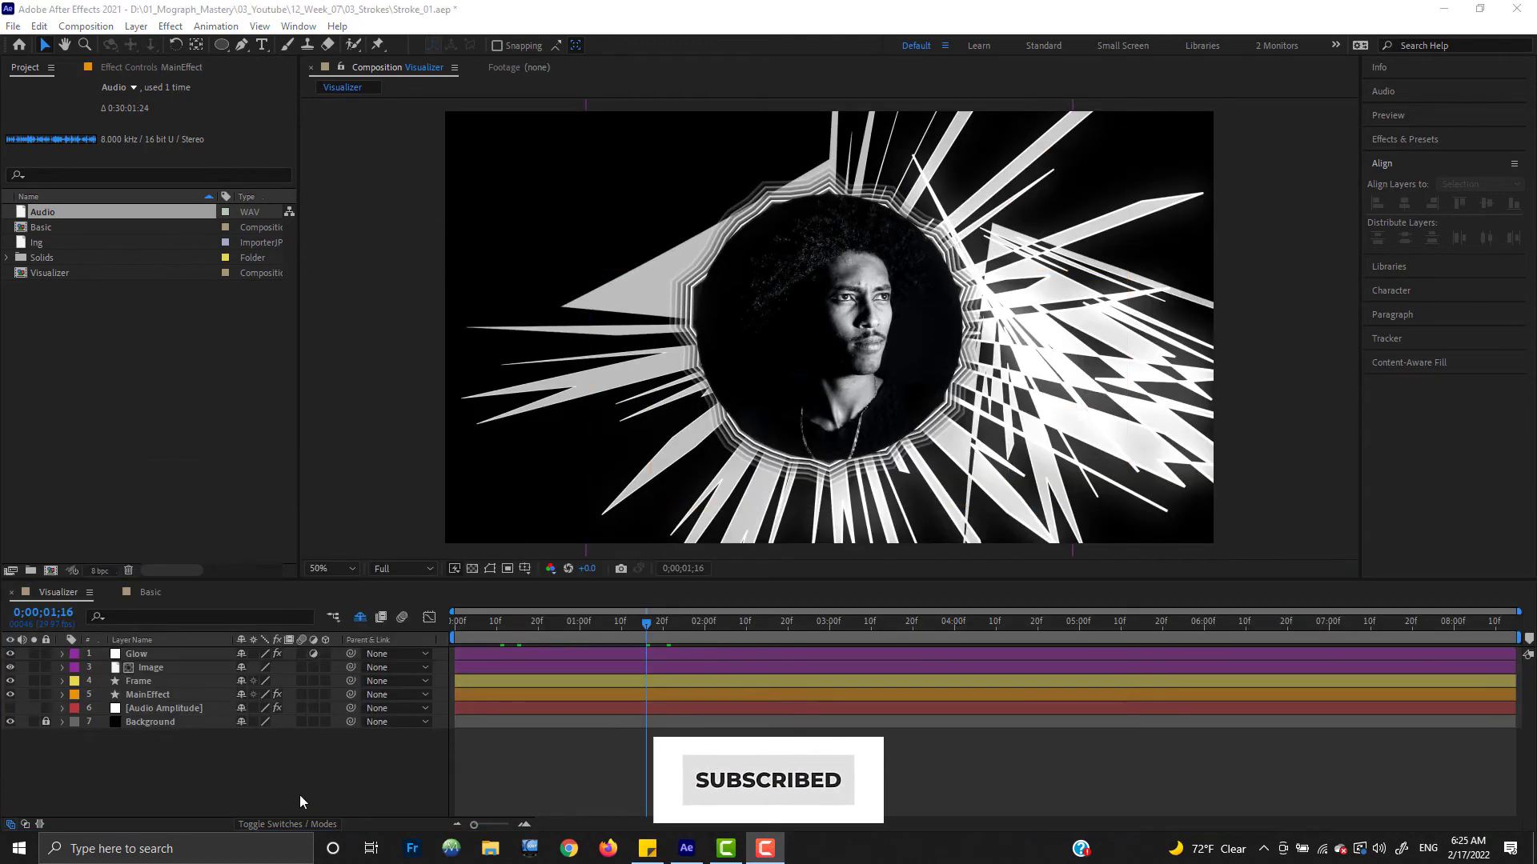
{"action": "left_click", "coordinate": [312, 770]}
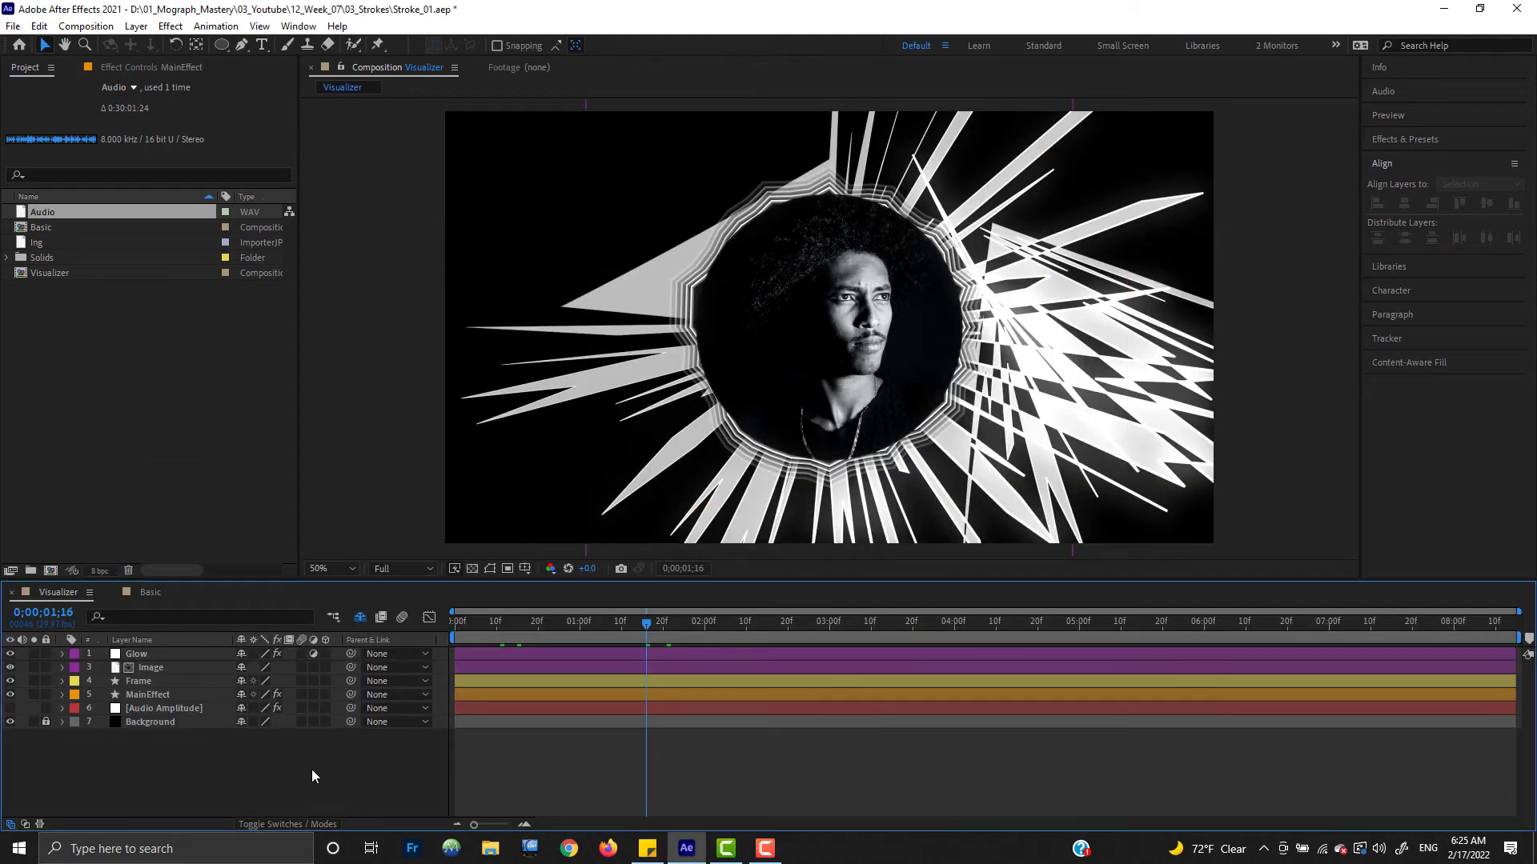
{"action": "key", "text": "space"}
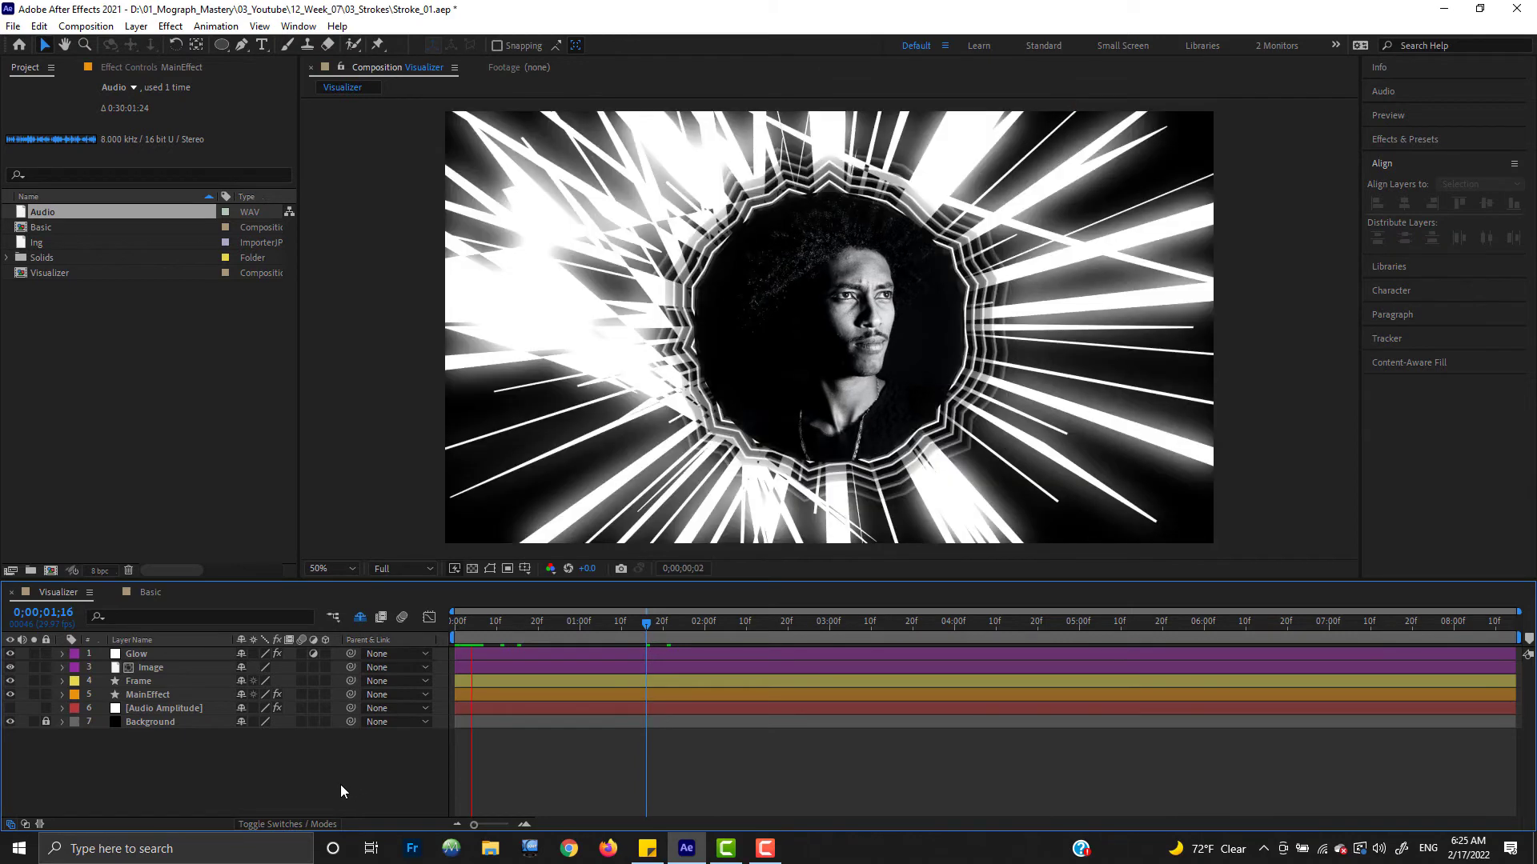
Step: Toggle the MainEffect layer's visibility off and on, enlarge the timeline, and expand the layer to examine its properties and expressions
{"action": "left_click", "coordinate": [95, 695]}
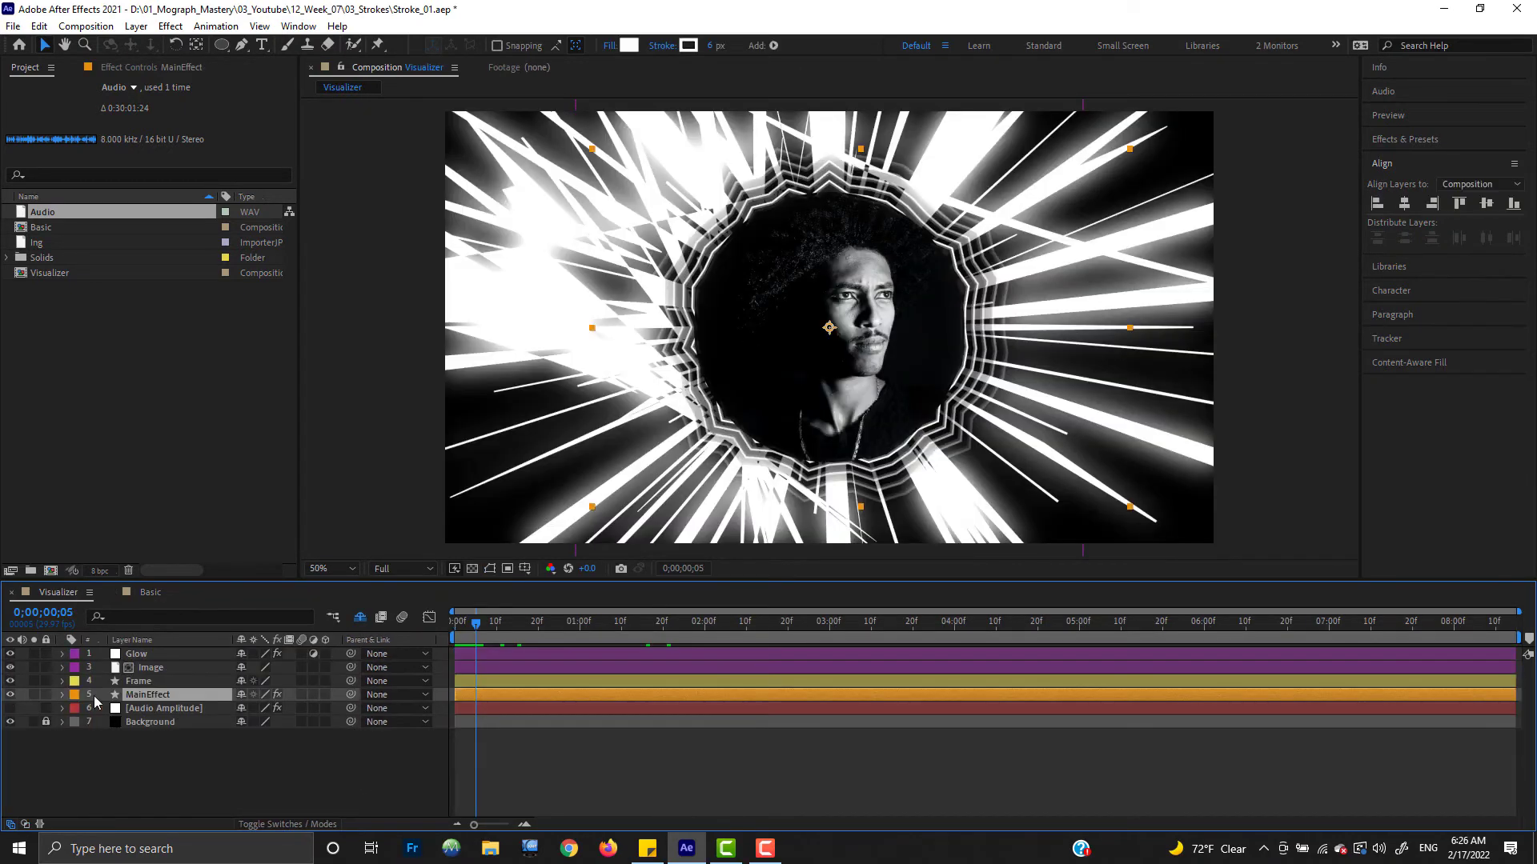
{"action": "left_click", "coordinate": [10, 695]}
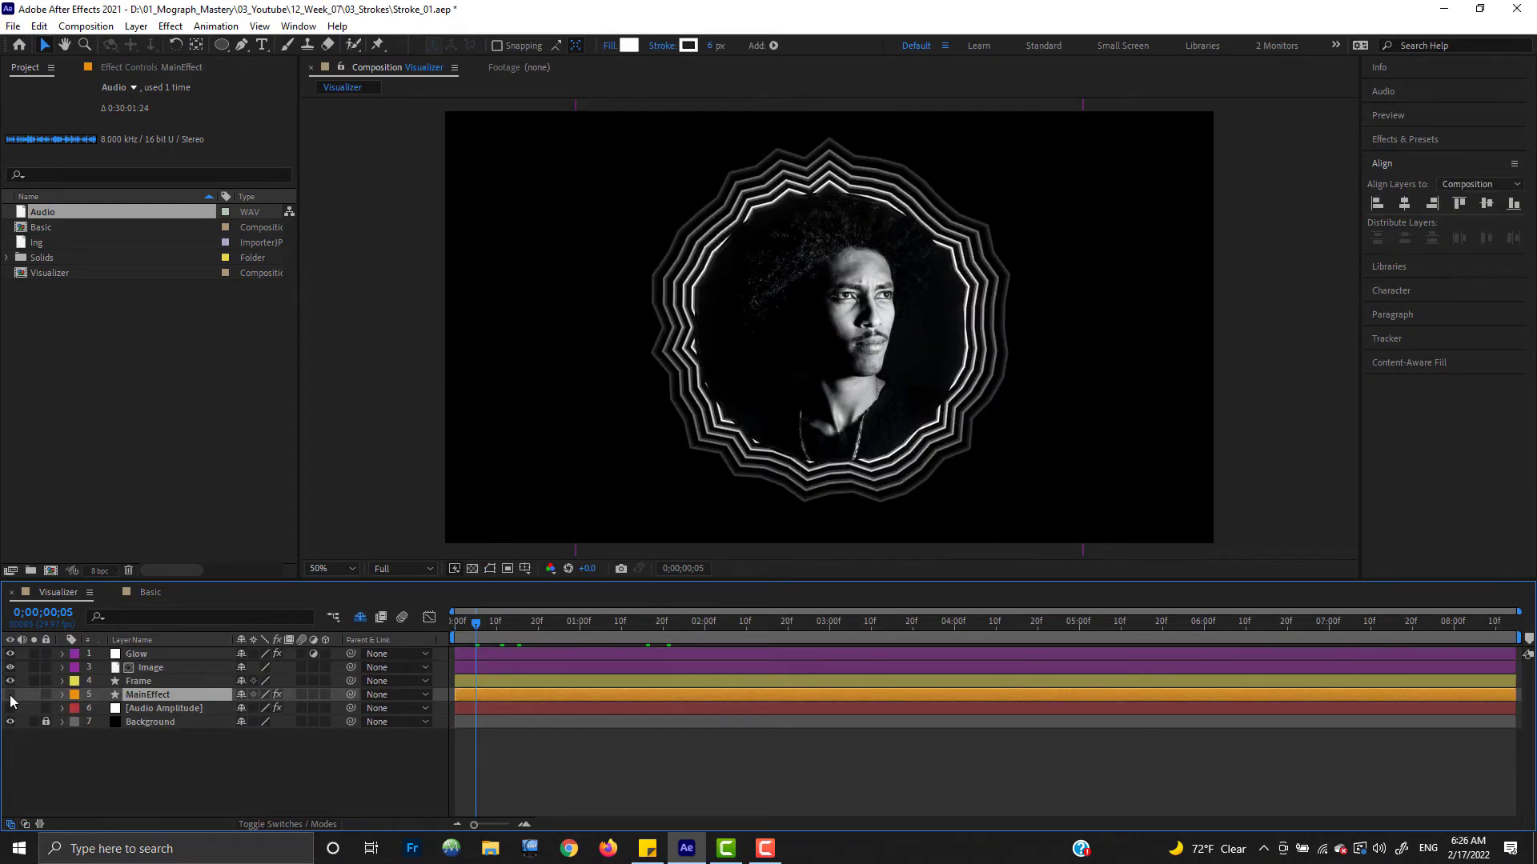
{"action": "left_click", "coordinate": [10, 696]}
{"action": "left_click", "coordinate": [62, 695]}
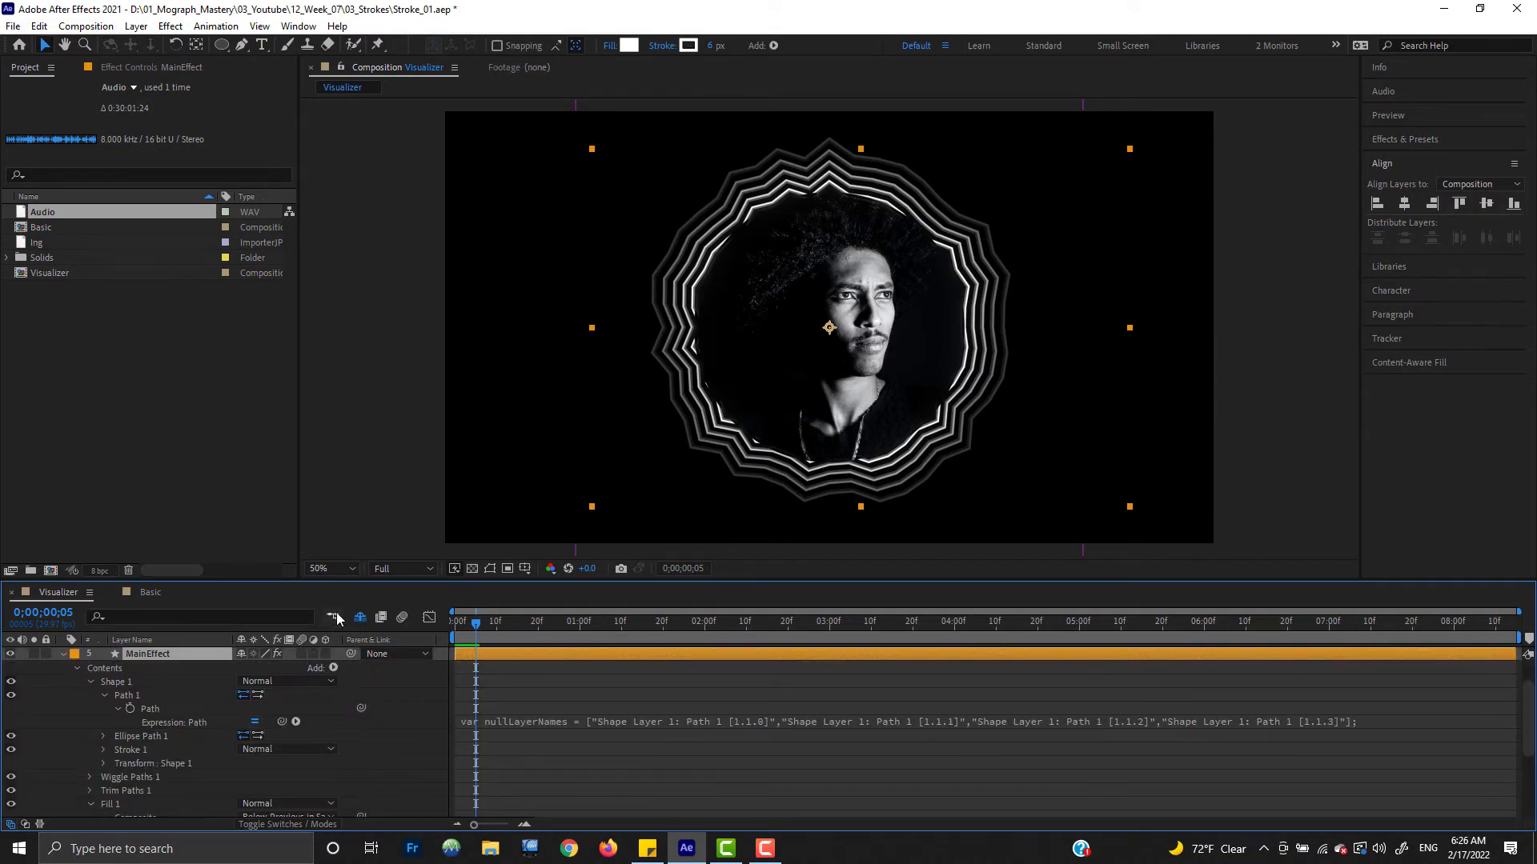
{"action": "left_click_drag", "start_coordinate": [340, 582], "coordinate": [341, 353]}
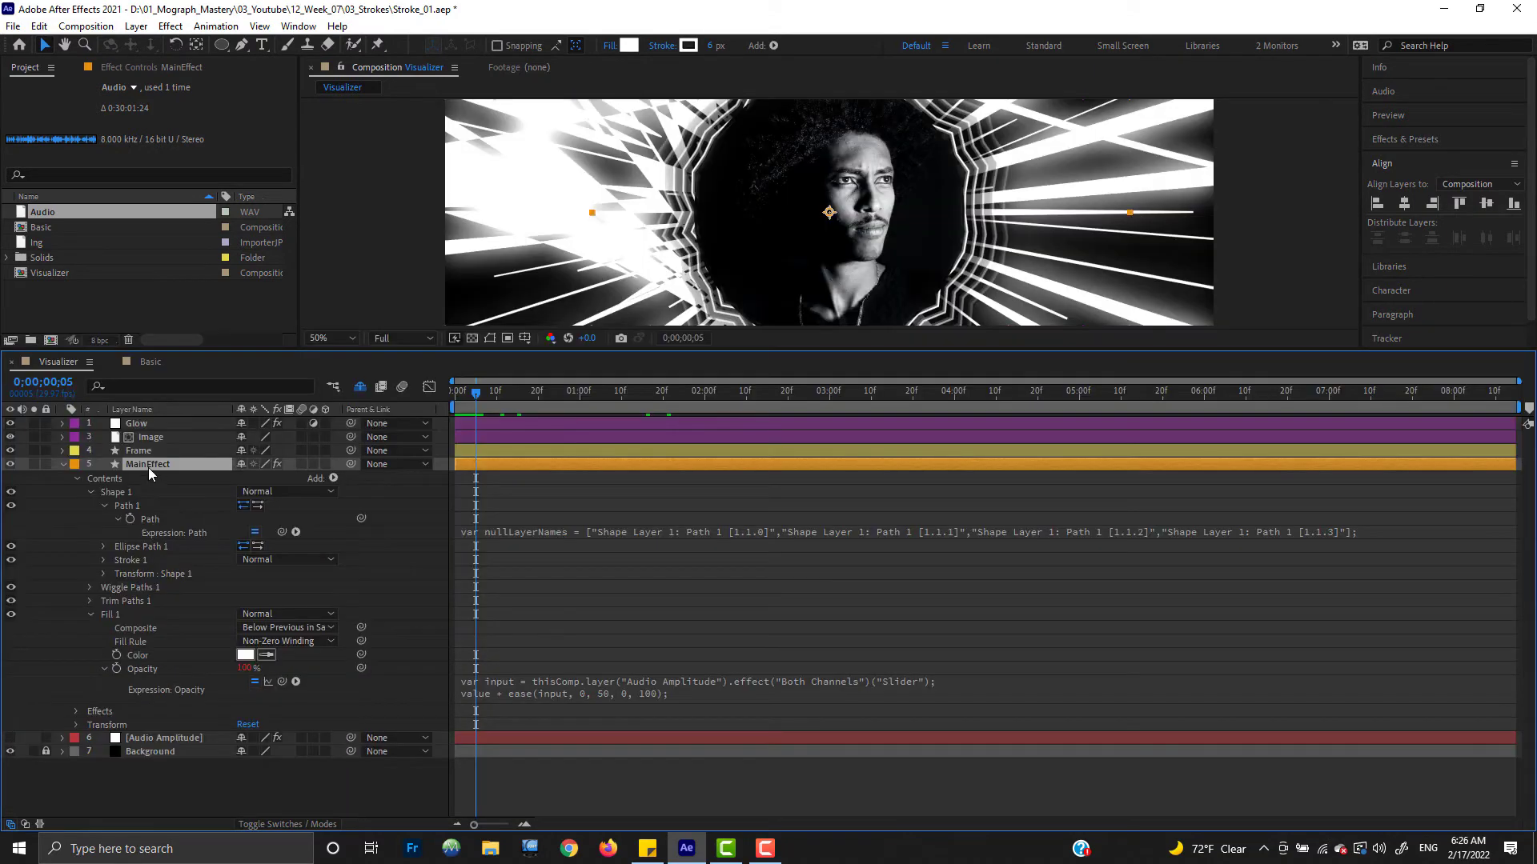
{"action": "key", "text": "e"}
{"action": "key", "text": "e"}
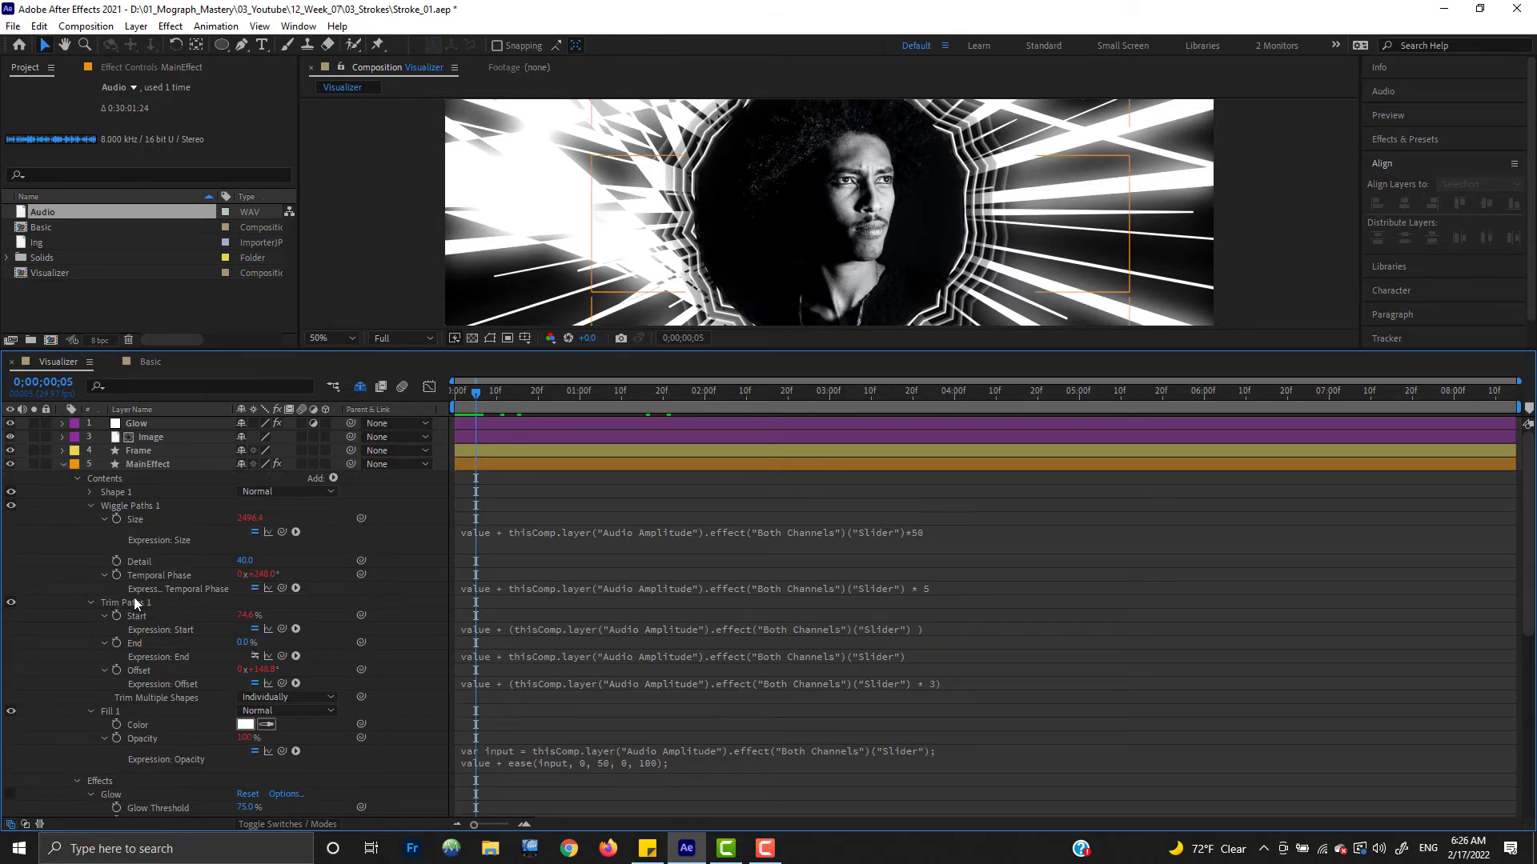
Step: Remove the expression from the End property of MainEffect's Trim Paths 1
{"action": "left_click", "coordinate": [488, 659]}
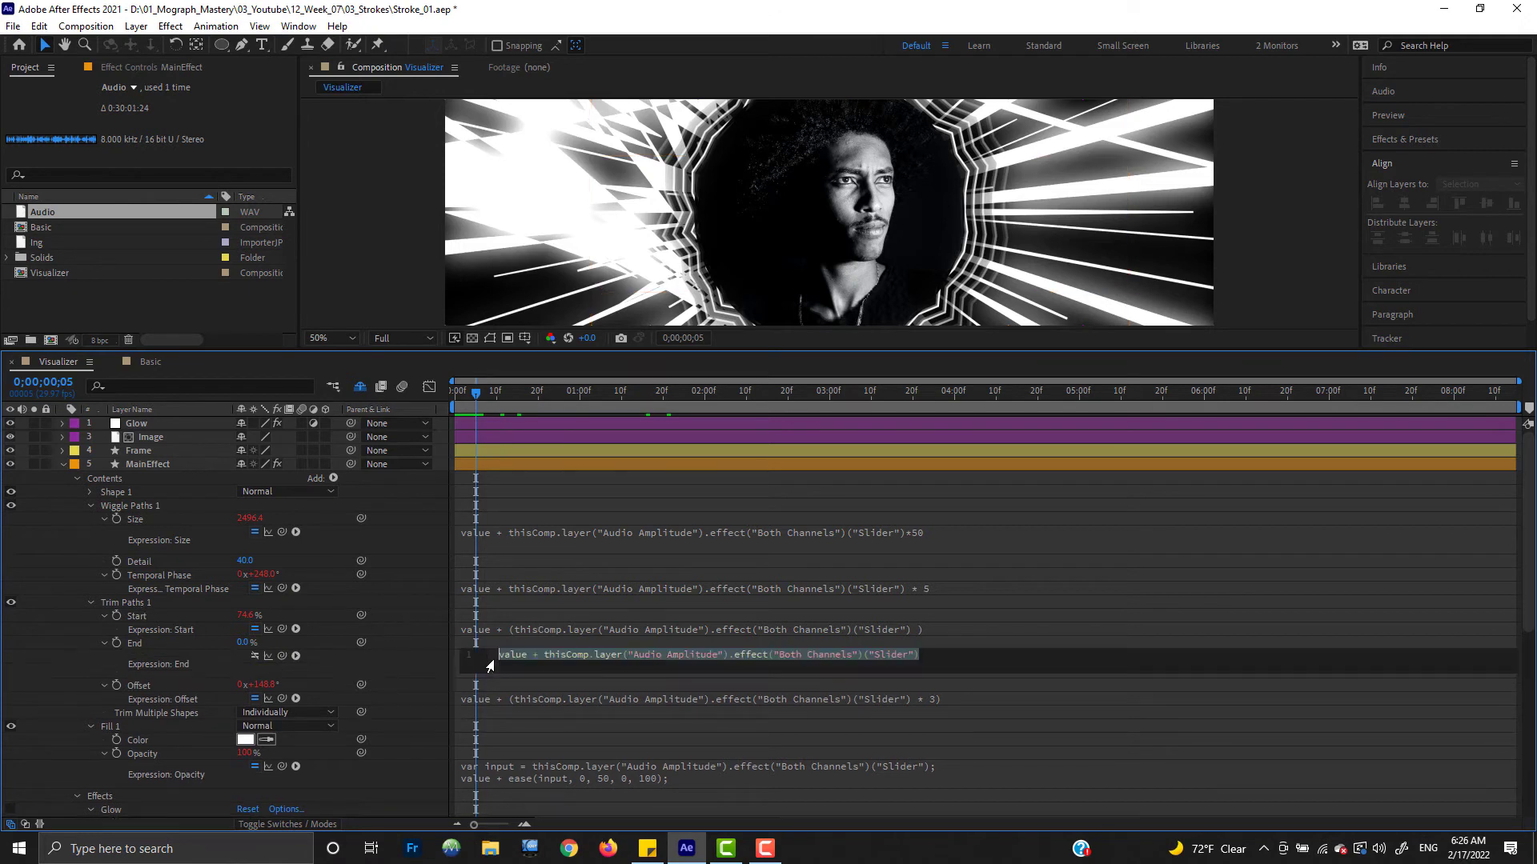
{"action": "key", "text": "BackSpace"}
{"action": "left_click", "coordinate": [100, 660]}
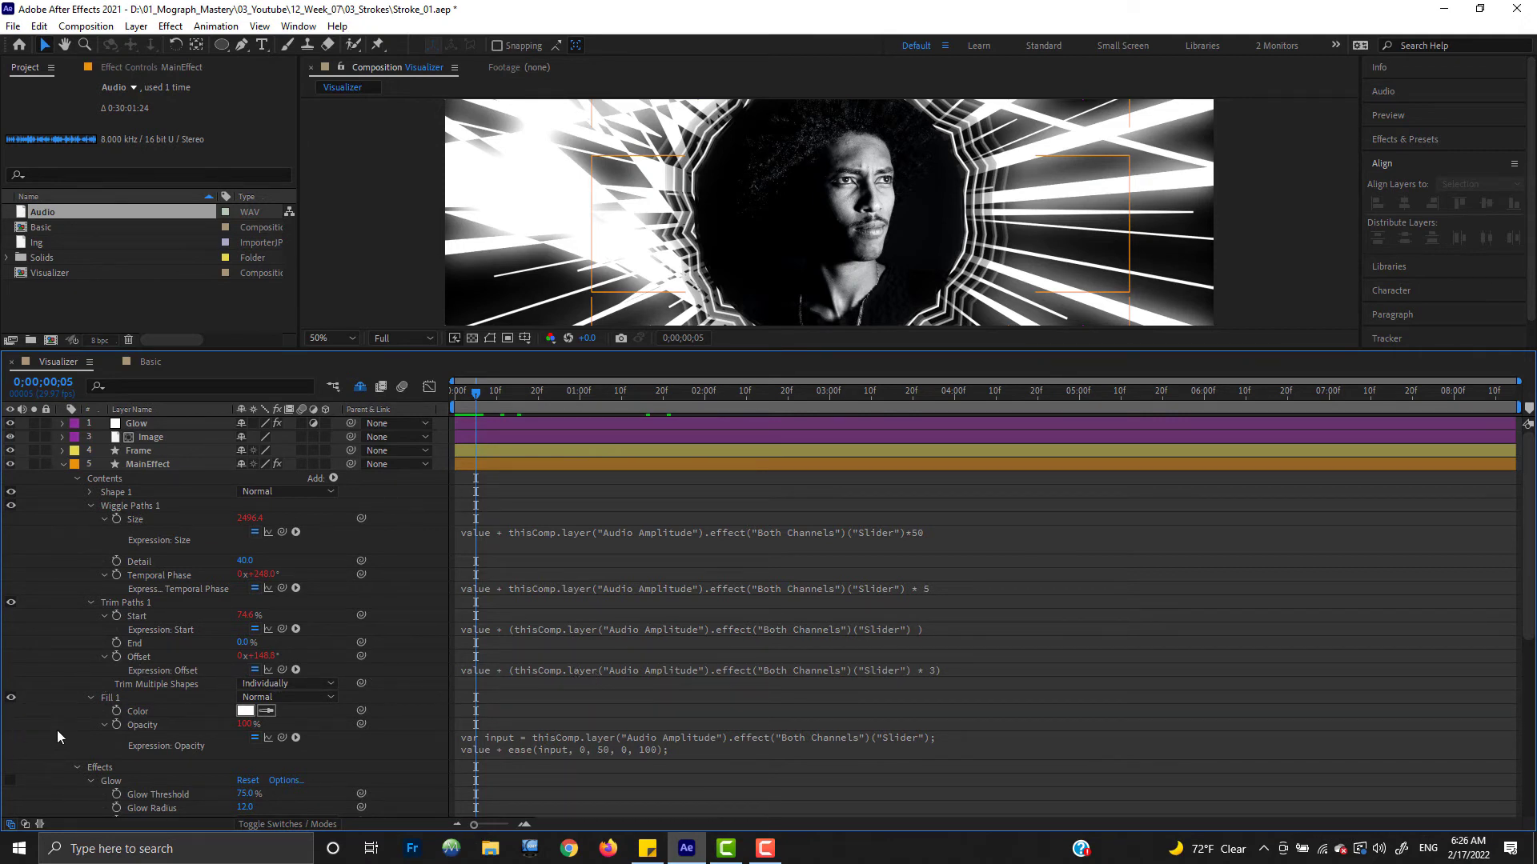
Step: Examine the Opacity expression of MainEffect's Fill 1 and the layer's effects
{"action": "scroll", "coordinate": [56, 730], "scroll_direction": "down", "scroll_amount": 3}
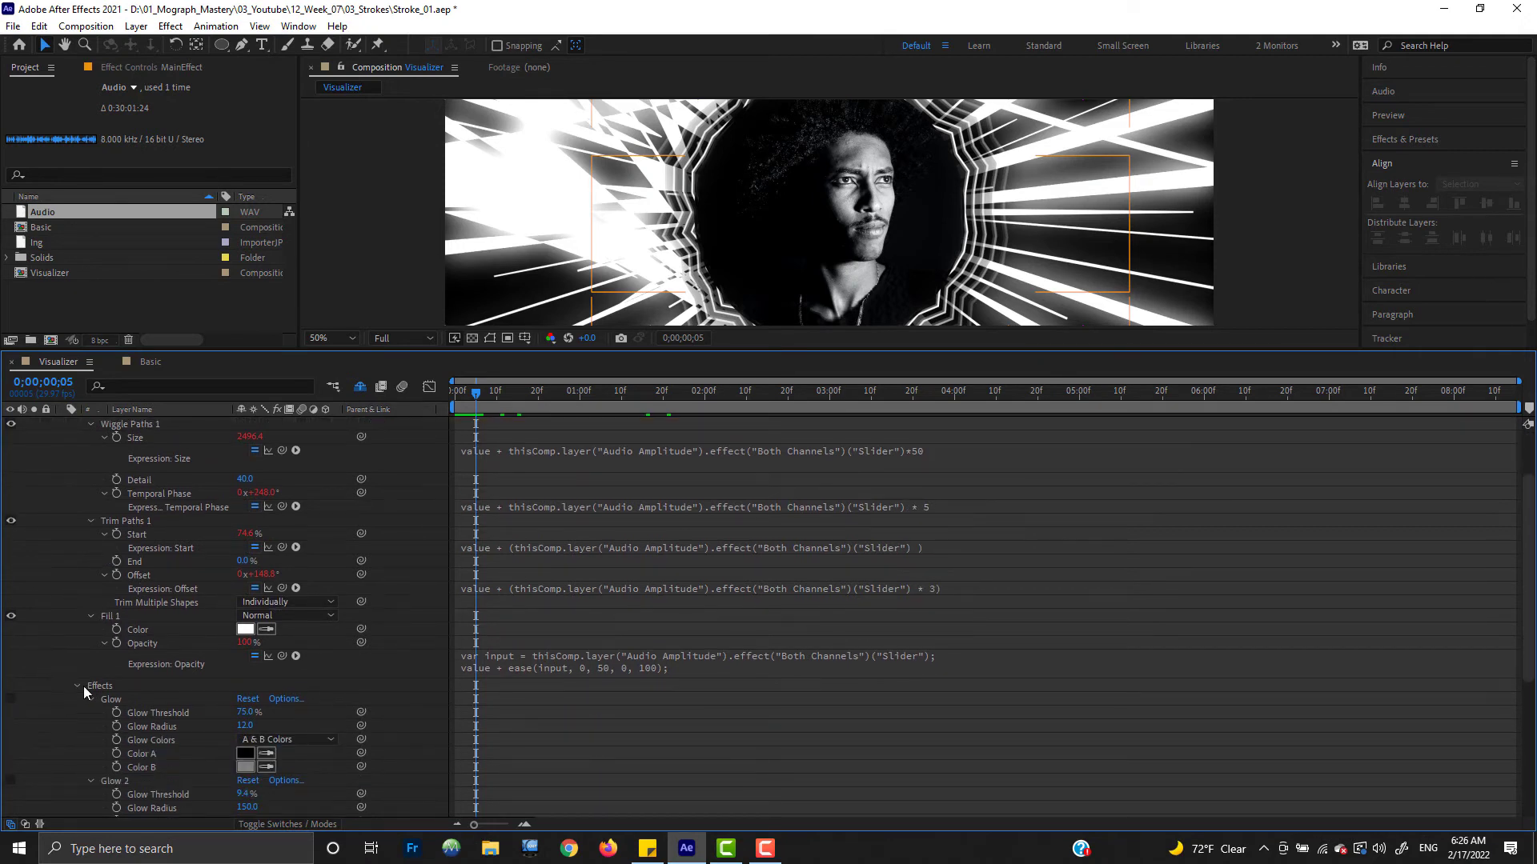
{"action": "left_click", "coordinate": [599, 671]}
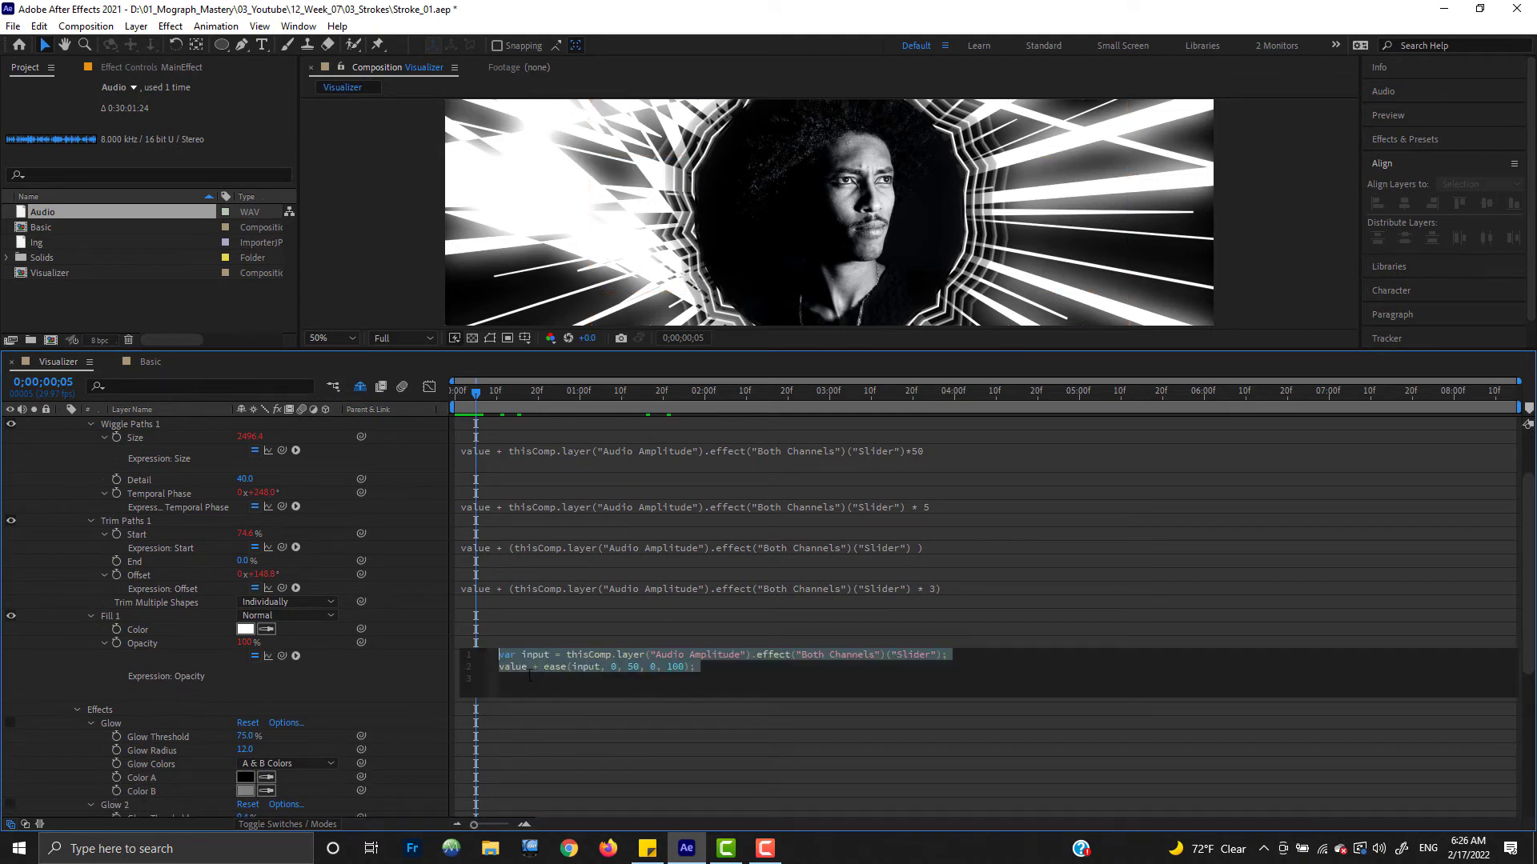
{"action": "left_click", "coordinate": [715, 675]}
{"action": "left_click_drag", "start_coordinate": [698, 668], "coordinate": [493, 653]}
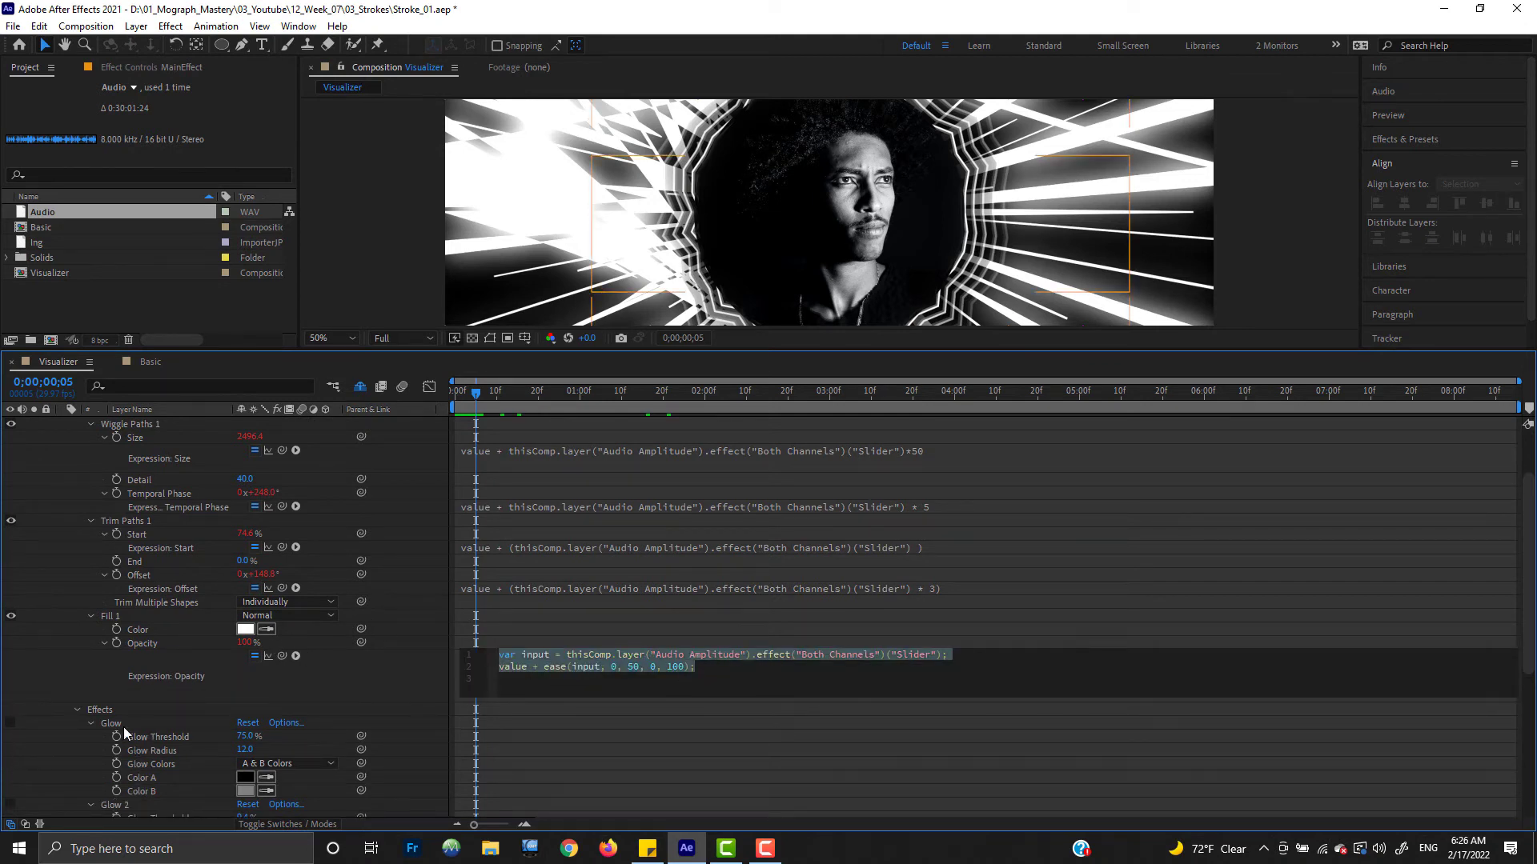
{"action": "left_click", "coordinate": [47, 675]}
{"action": "scroll", "coordinate": [84, 640], "scroll_direction": "up", "scroll_amount": 3}
{"action": "scroll", "coordinate": [127, 685], "scroll_direction": "down", "scroll_amount": 6}
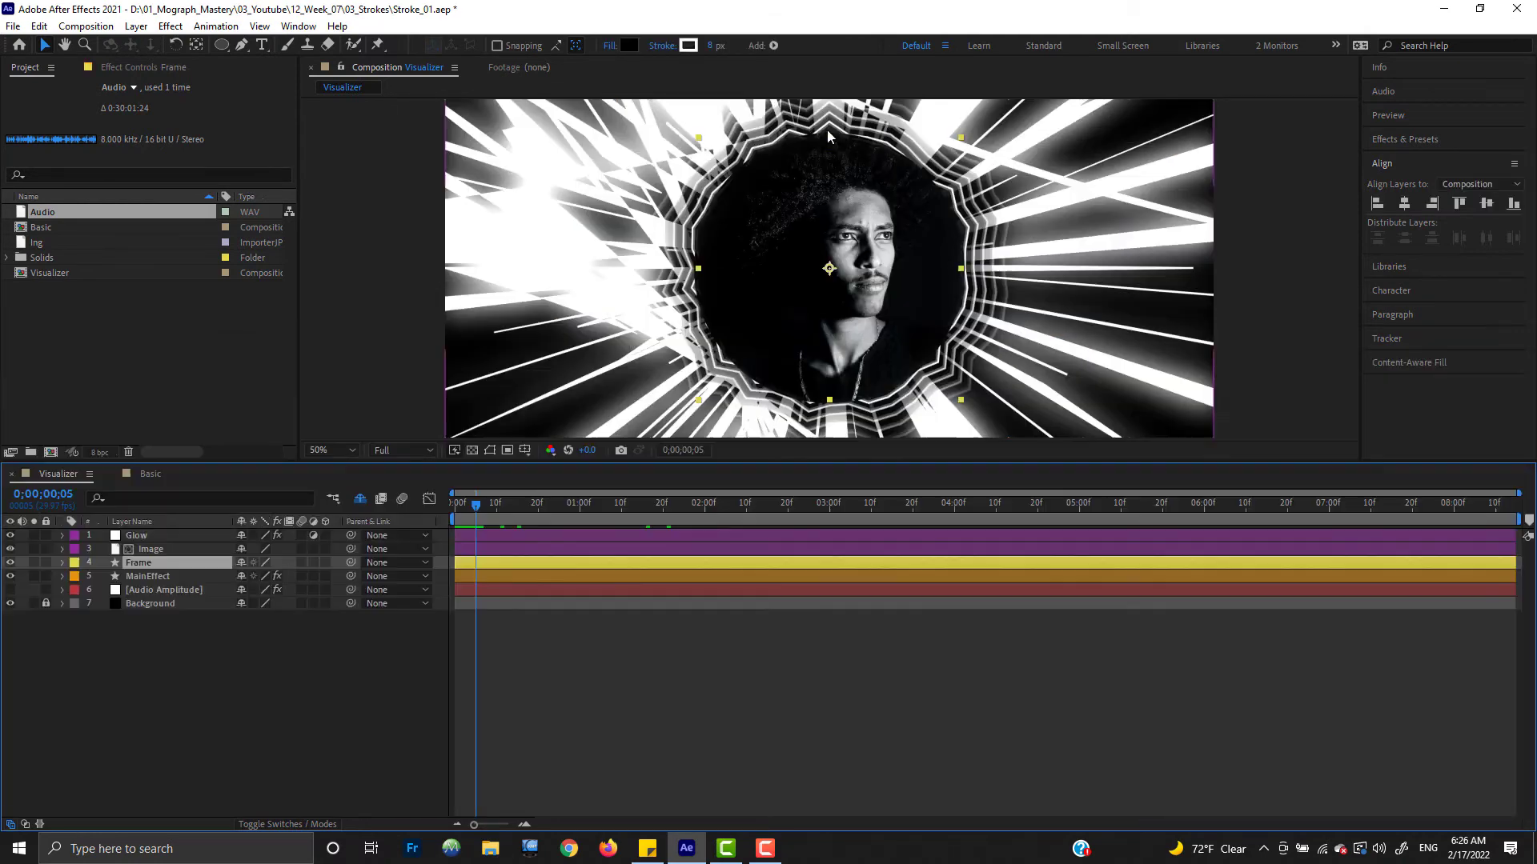
Step: Check the Image layer for animated properties
{"action": "left_click", "coordinate": [149, 551]}
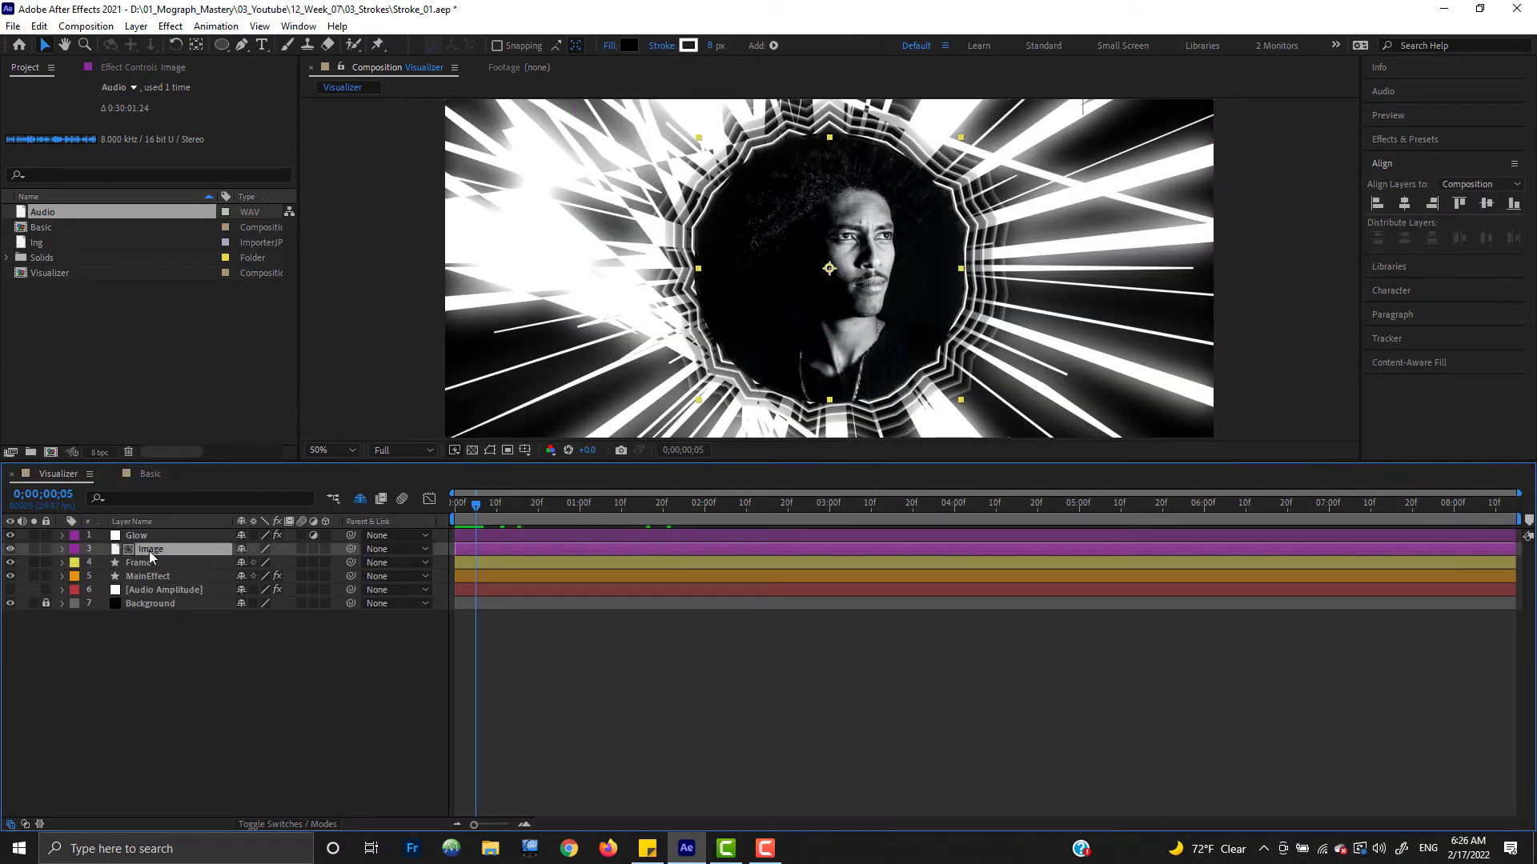
{"action": "key", "text": "u"}
{"action": "key", "text": "u"}
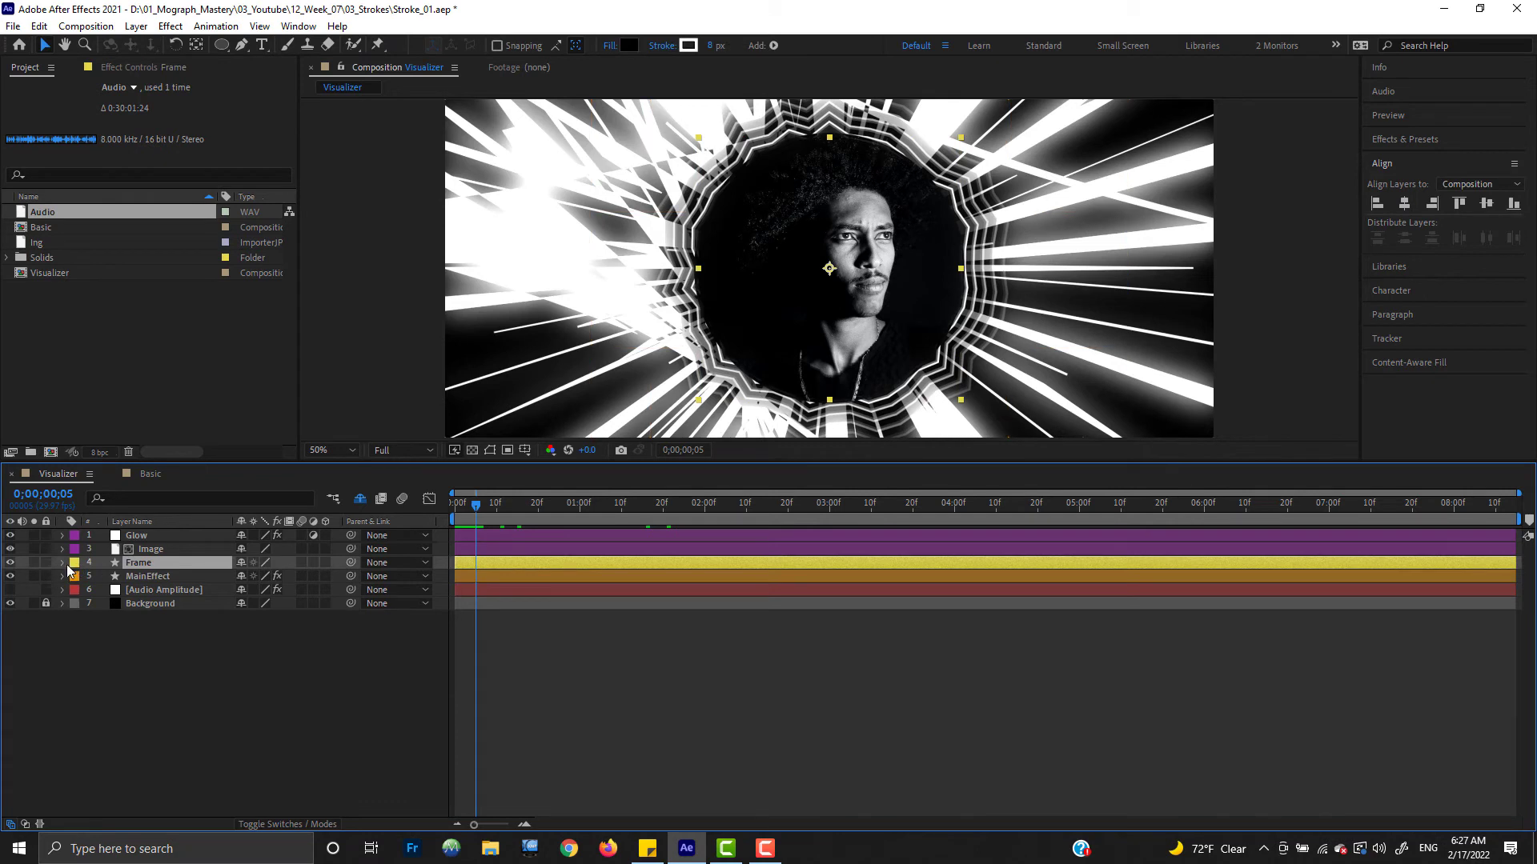
Step: Expand the Frame layer and examine its Wiggle Paths expressions, Stroke 1 settings and Repeater 1 properties
{"action": "left_click", "coordinate": [62, 563]}
{"action": "left_click", "coordinate": [105, 645]}
{"action": "left_click", "coordinate": [104, 604]}
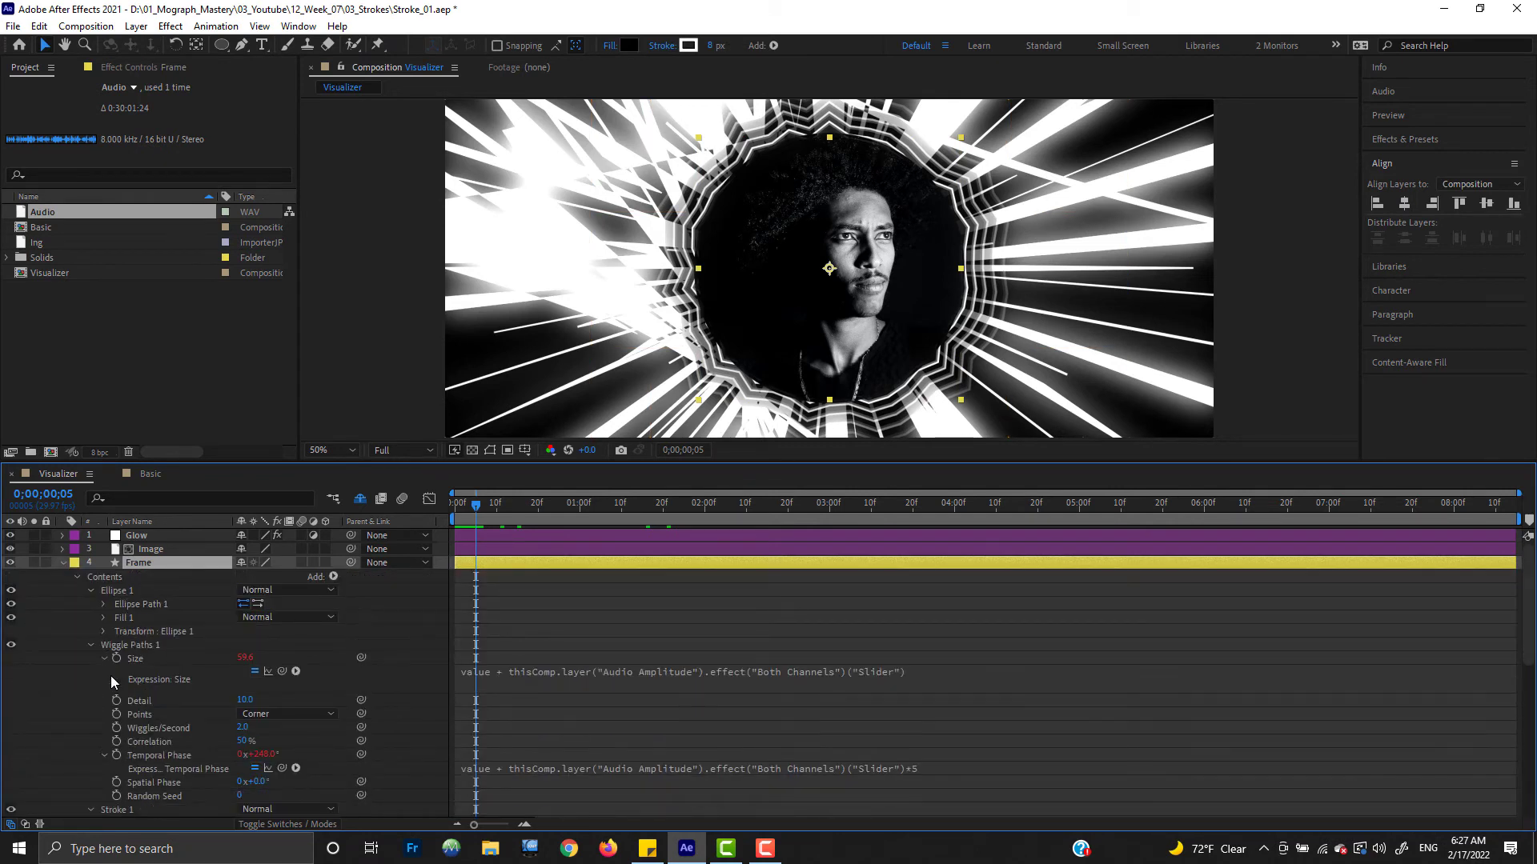
{"action": "scroll", "coordinate": [376, 666], "scroll_direction": "down", "scroll_amount": 3}
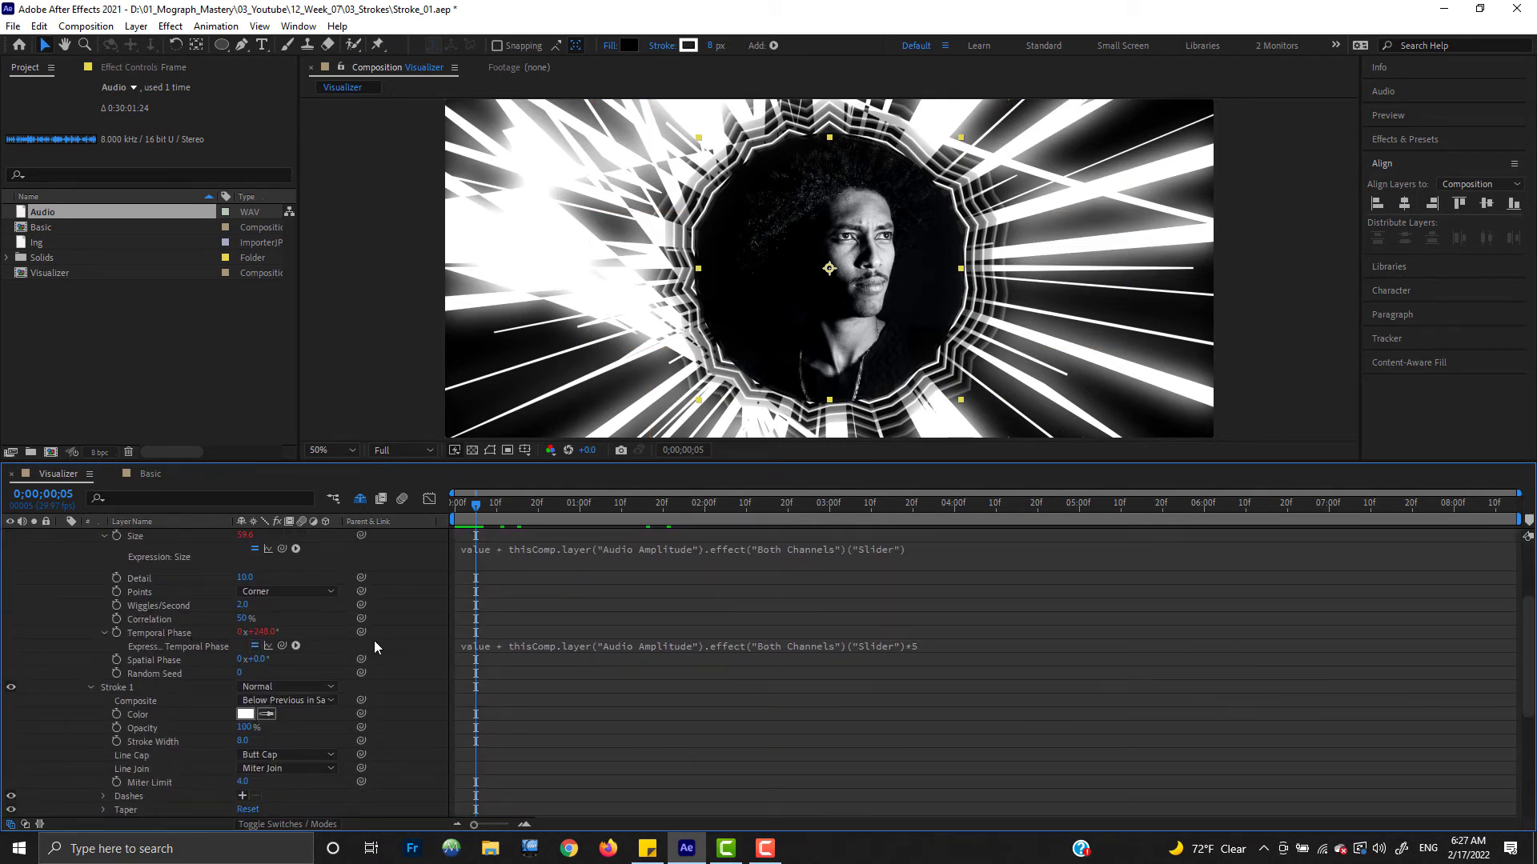
{"action": "scroll", "coordinate": [210, 684], "scroll_direction": "down", "scroll_amount": 4}
{"action": "scroll", "coordinate": [216, 689], "scroll_direction": "down", "scroll_amount": 2}
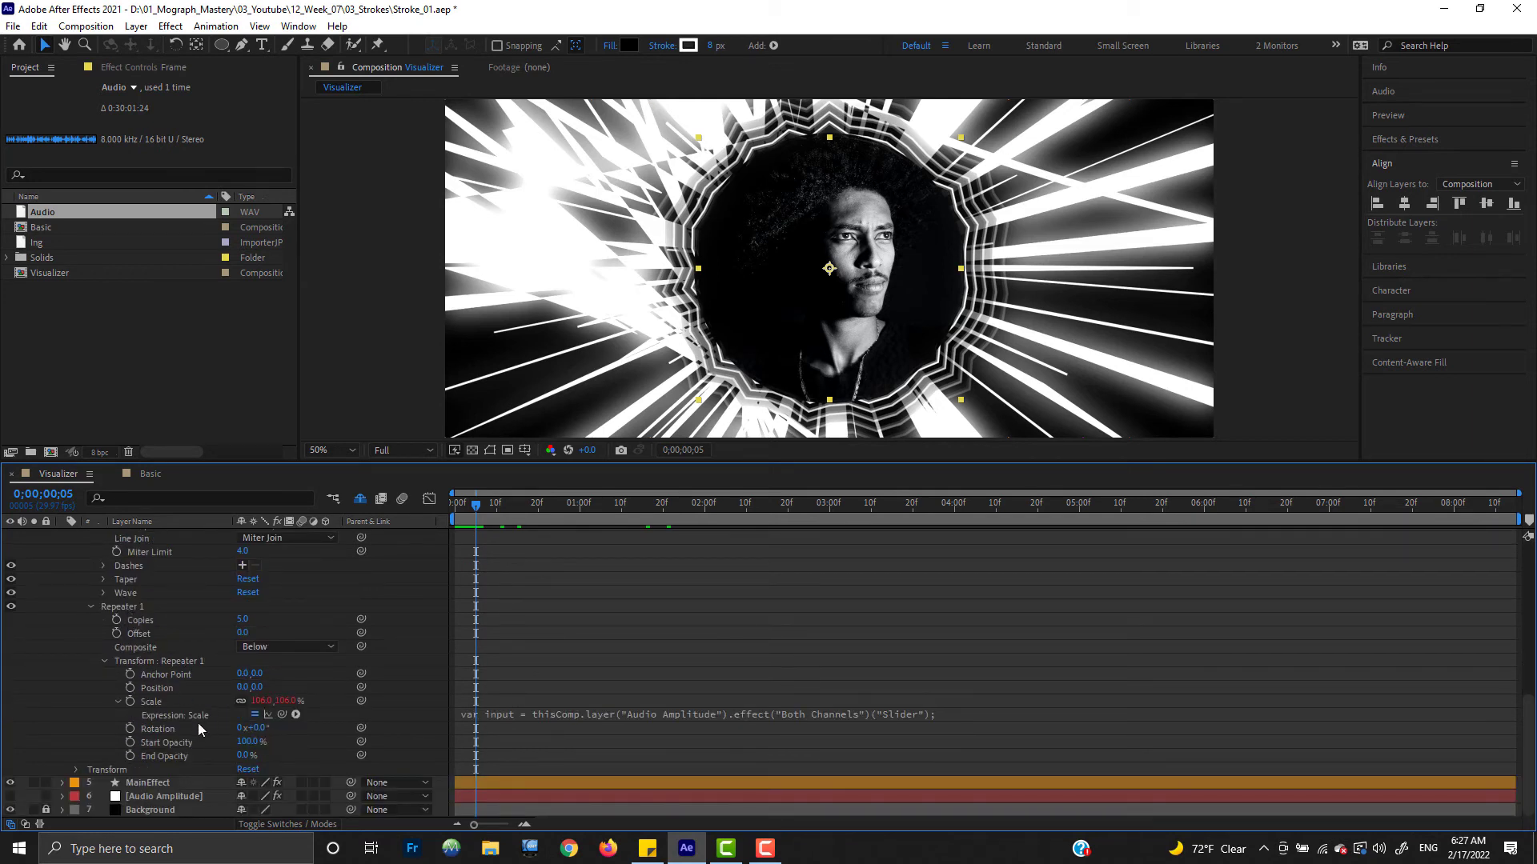
{"action": "scroll", "coordinate": [202, 700], "scroll_direction": "up", "scroll_amount": 6}
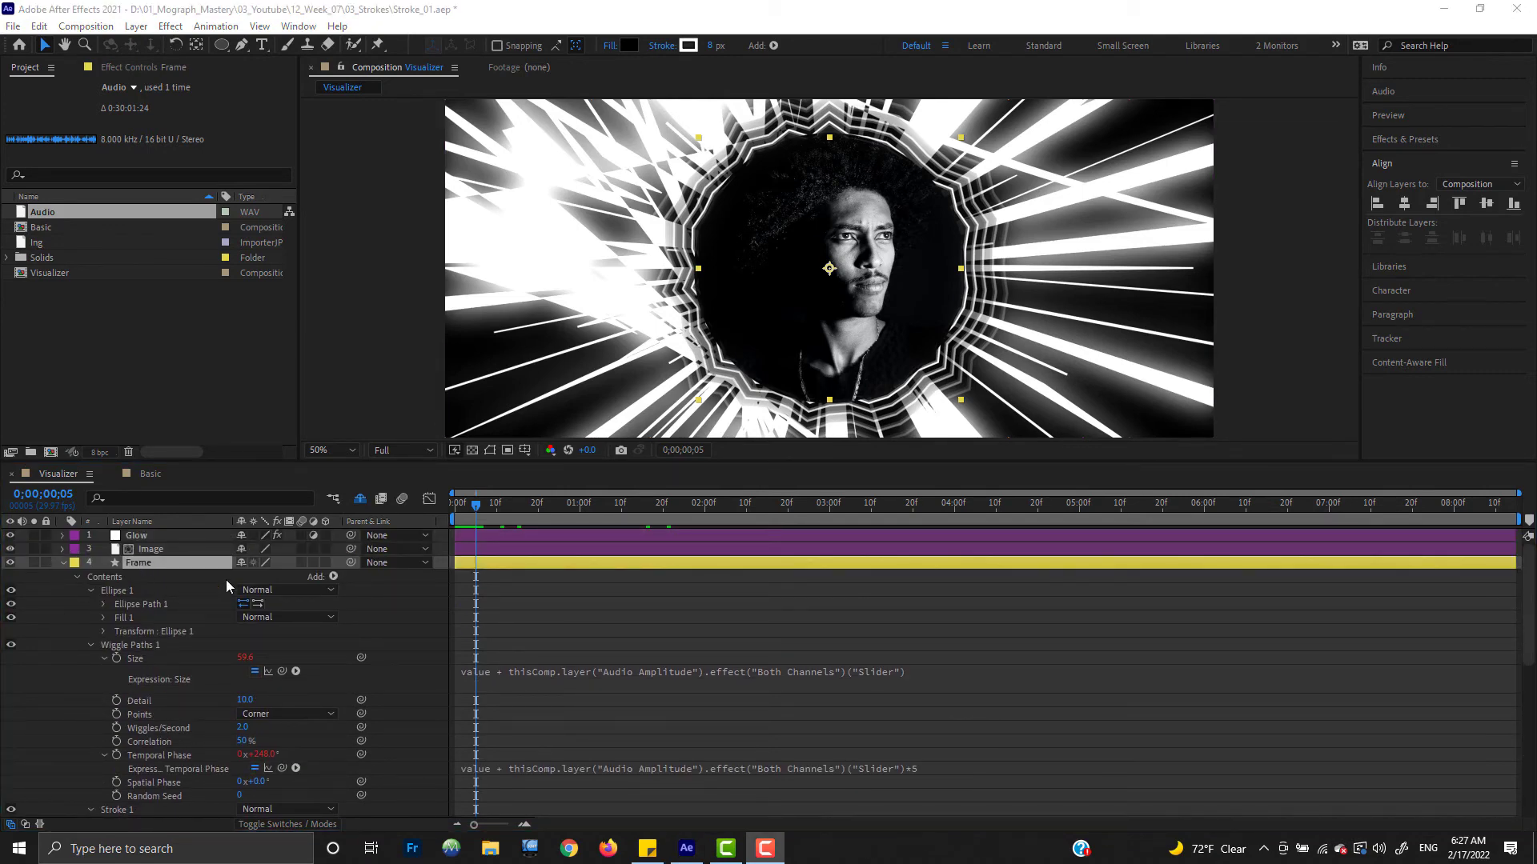
{"action": "scroll", "coordinate": [85, 651], "scroll_direction": "down", "scroll_amount": 4}
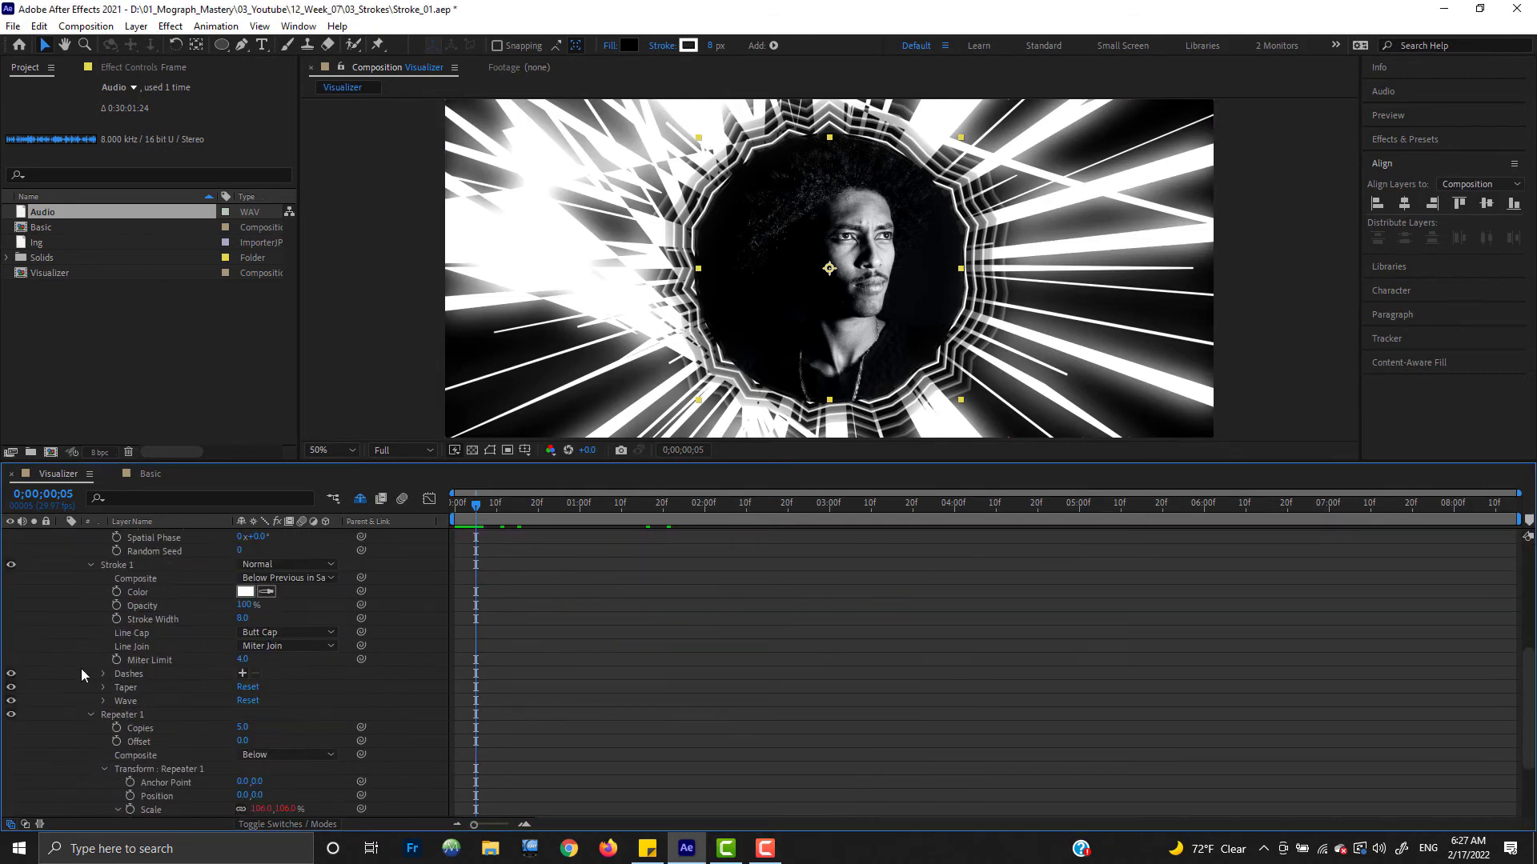
{"action": "scroll", "coordinate": [79, 679], "scroll_direction": "up", "scroll_amount": 4}
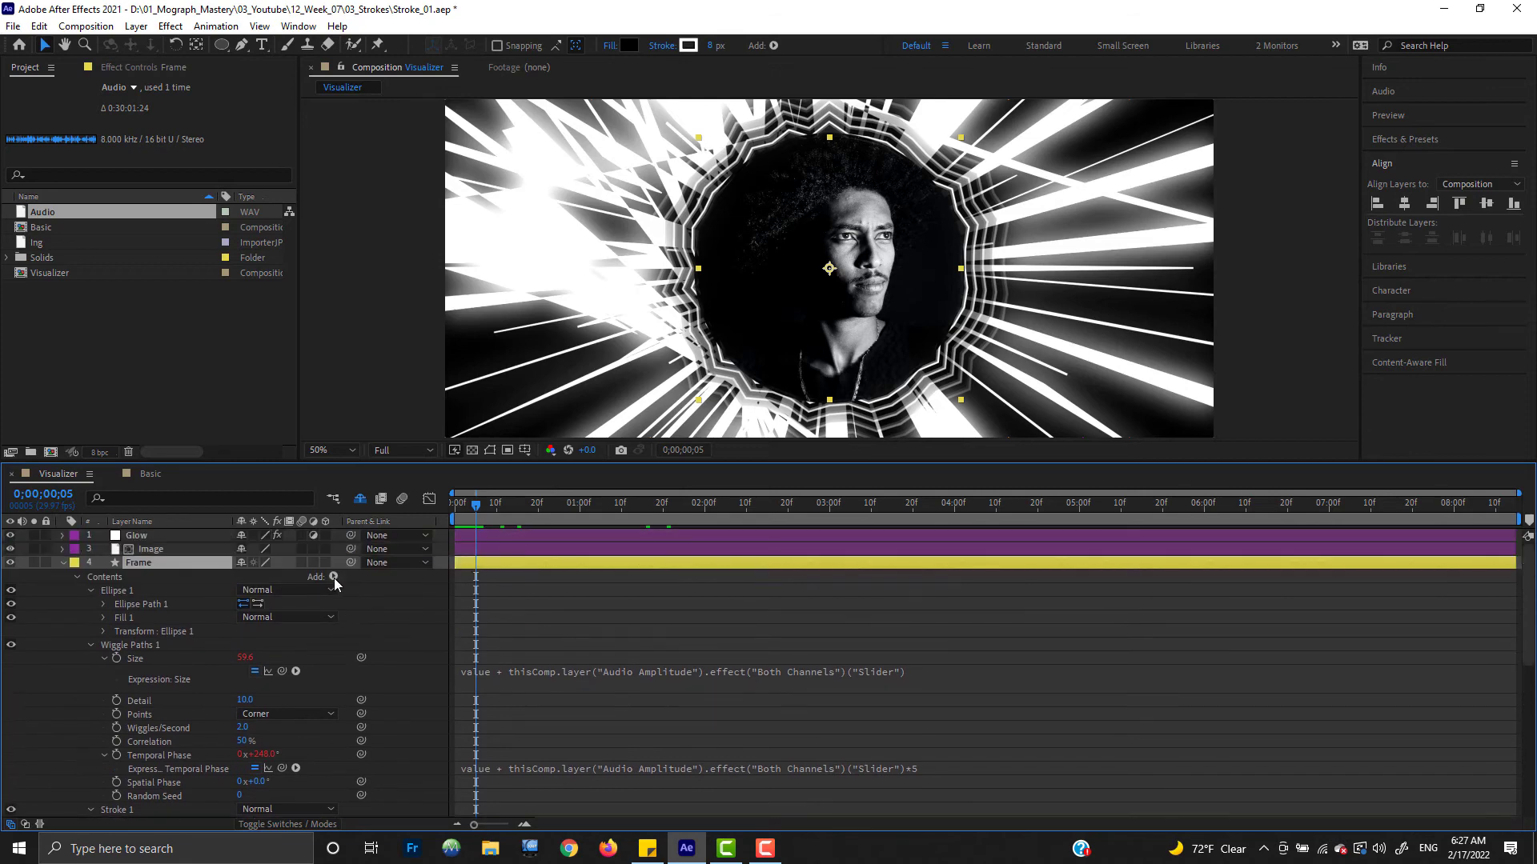
Step: Review the shape operators available to add to the Frame layer and locate its Repeater 1
{"action": "left_click", "coordinate": [333, 576]}
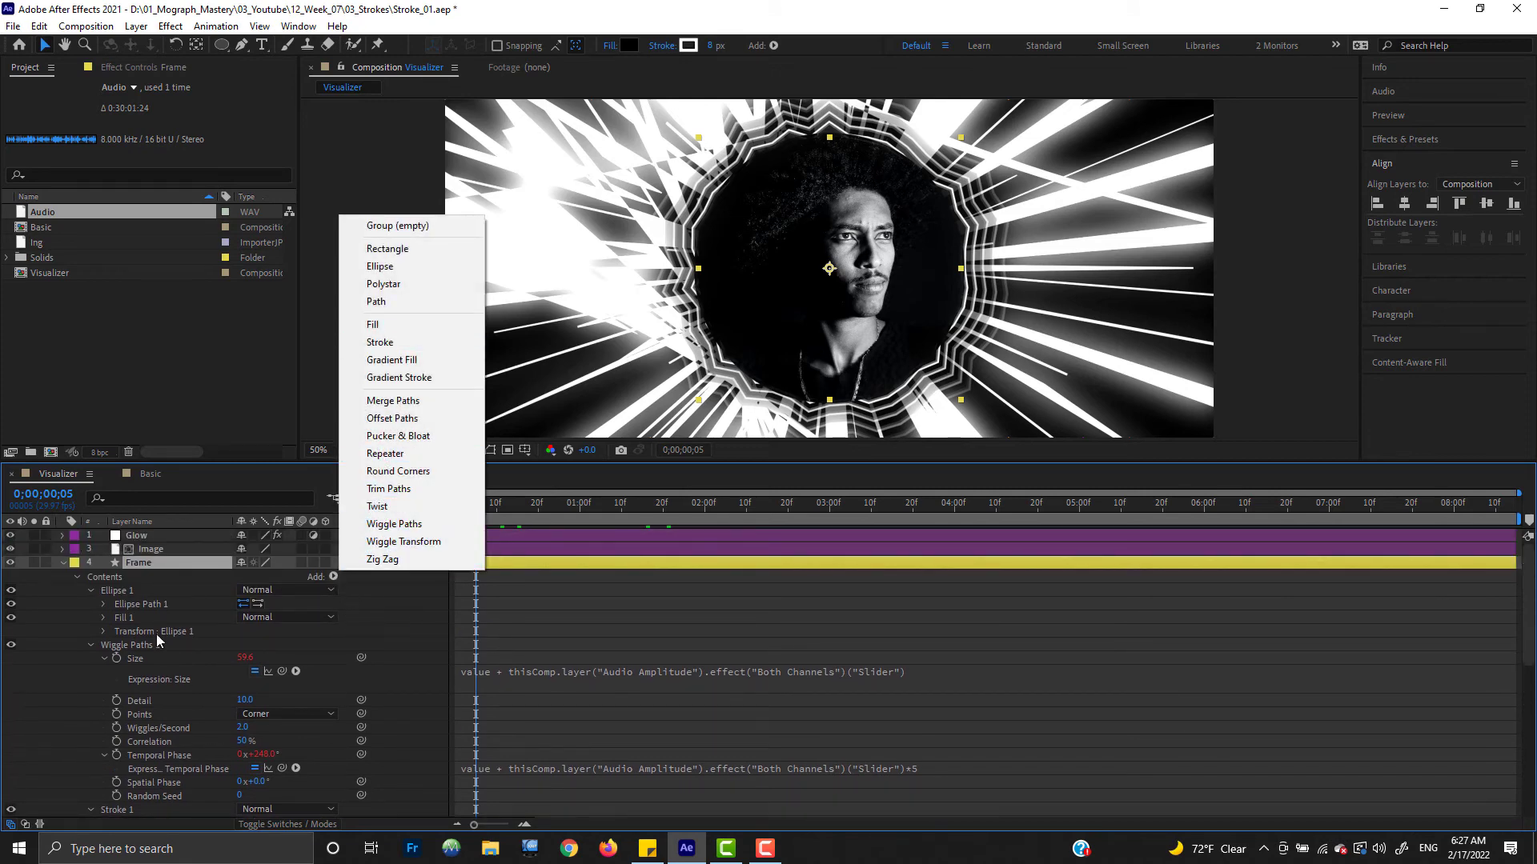
{"action": "left_click", "coordinate": [55, 680]}
{"action": "scroll", "coordinate": [54, 681], "scroll_direction": "down", "scroll_amount": 9}
{"action": "left_click", "coordinate": [127, 608]}
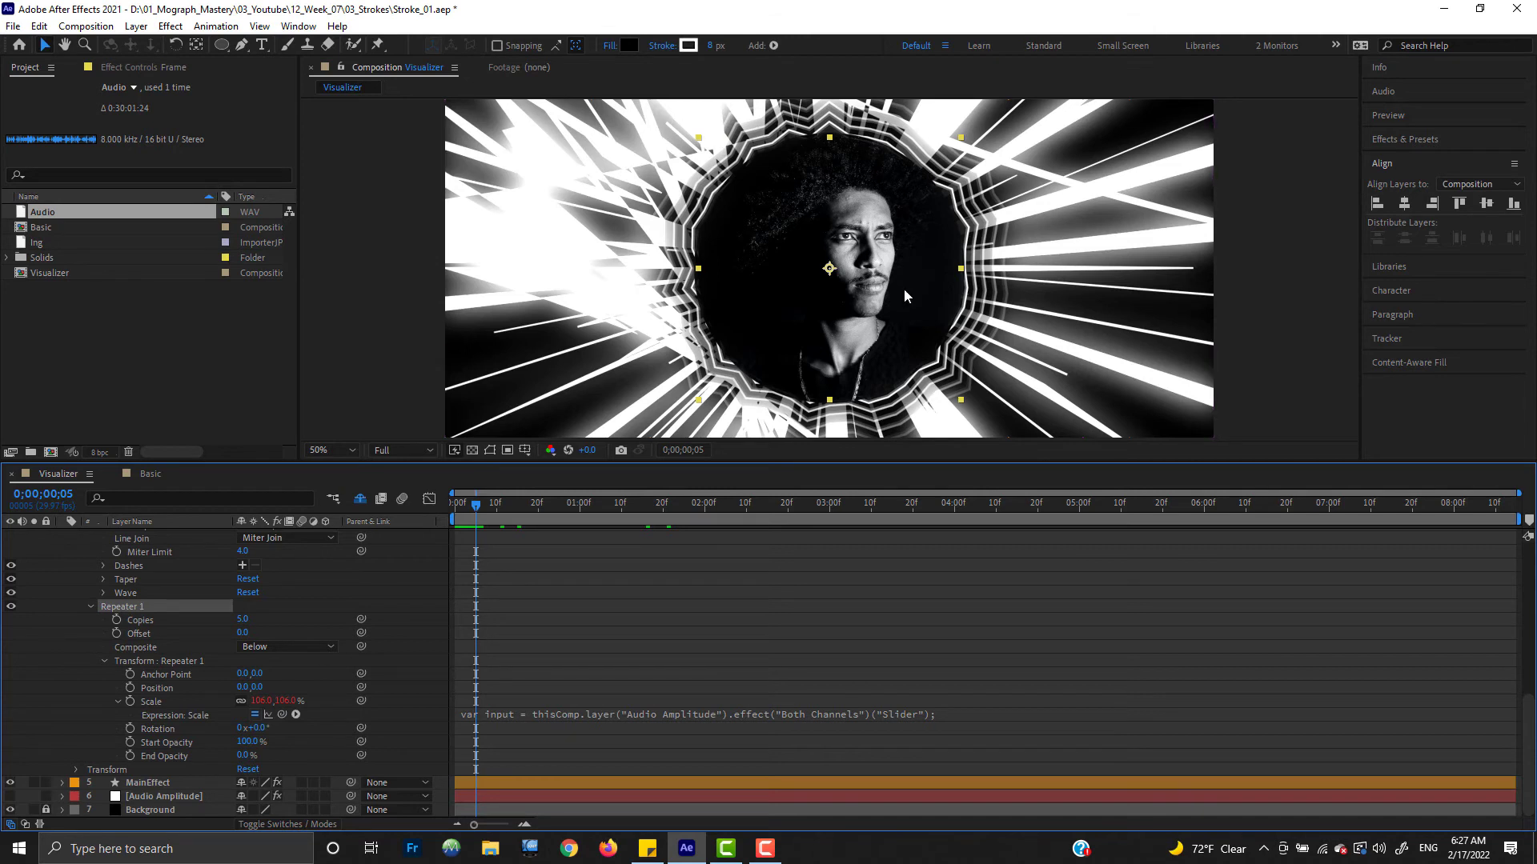
{"action": "left_click", "coordinate": [213, 642]}
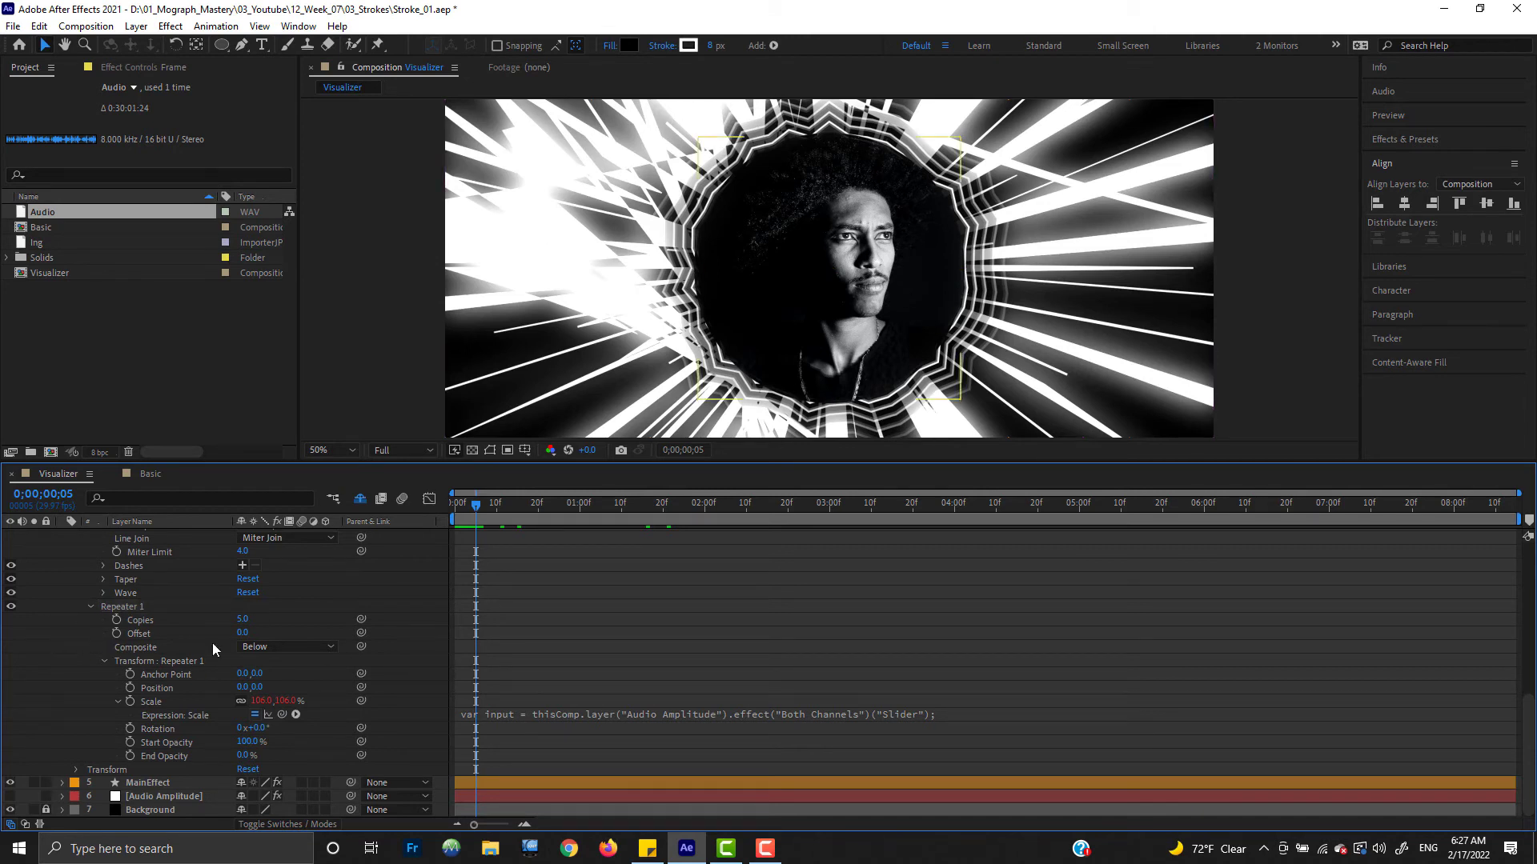
Step: Inspect Repeater 1's Copies value and the full expression on its Scale property
{"action": "left_click", "coordinate": [243, 620]}
{"action": "key", "text": "Return"}
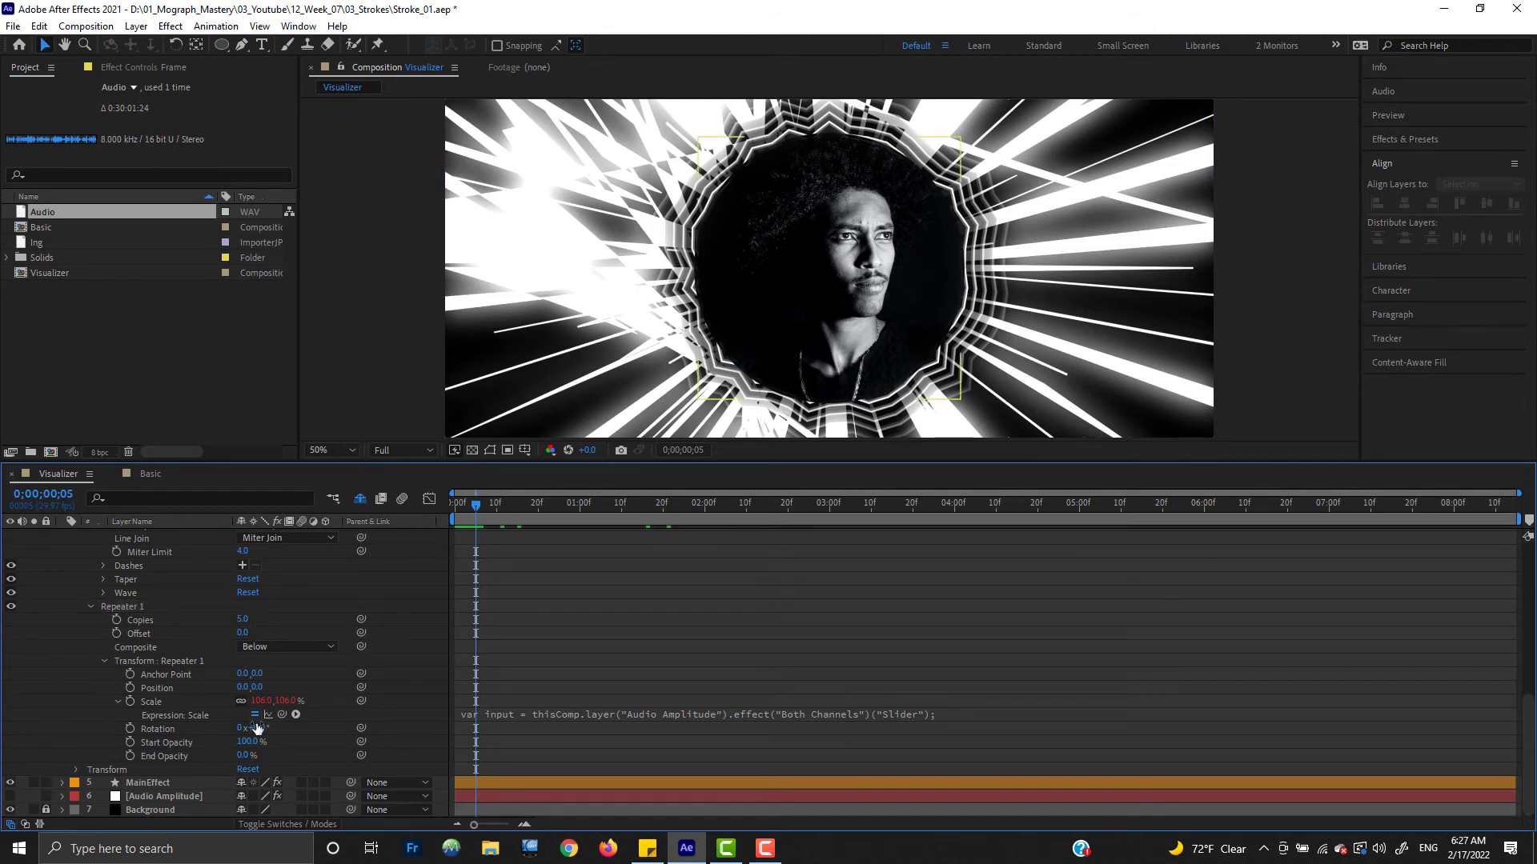
{"action": "left_click", "coordinate": [506, 713]}
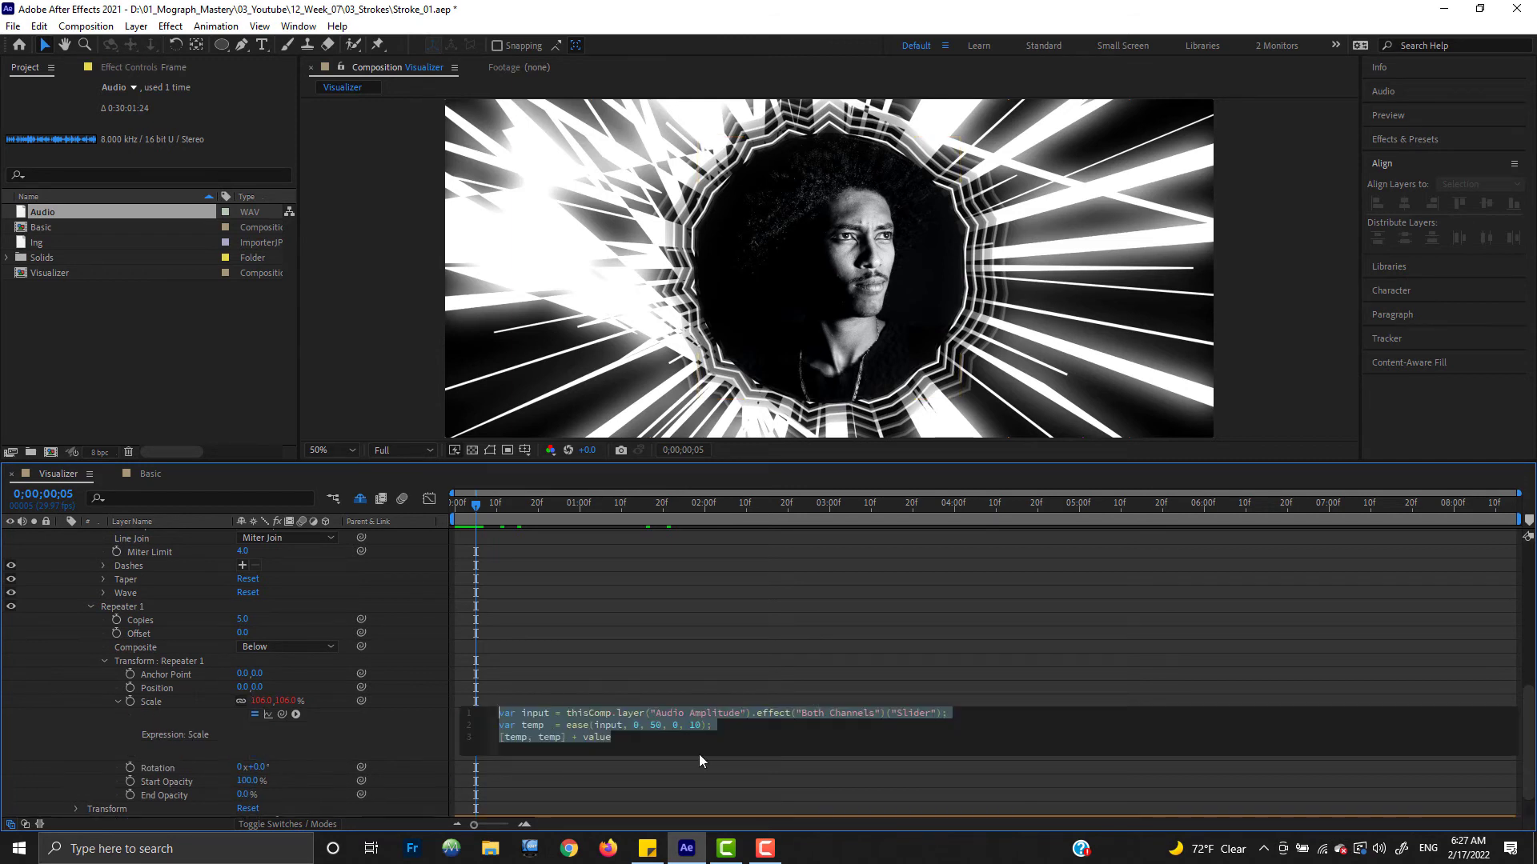
{"action": "left_click", "coordinate": [77, 720]}
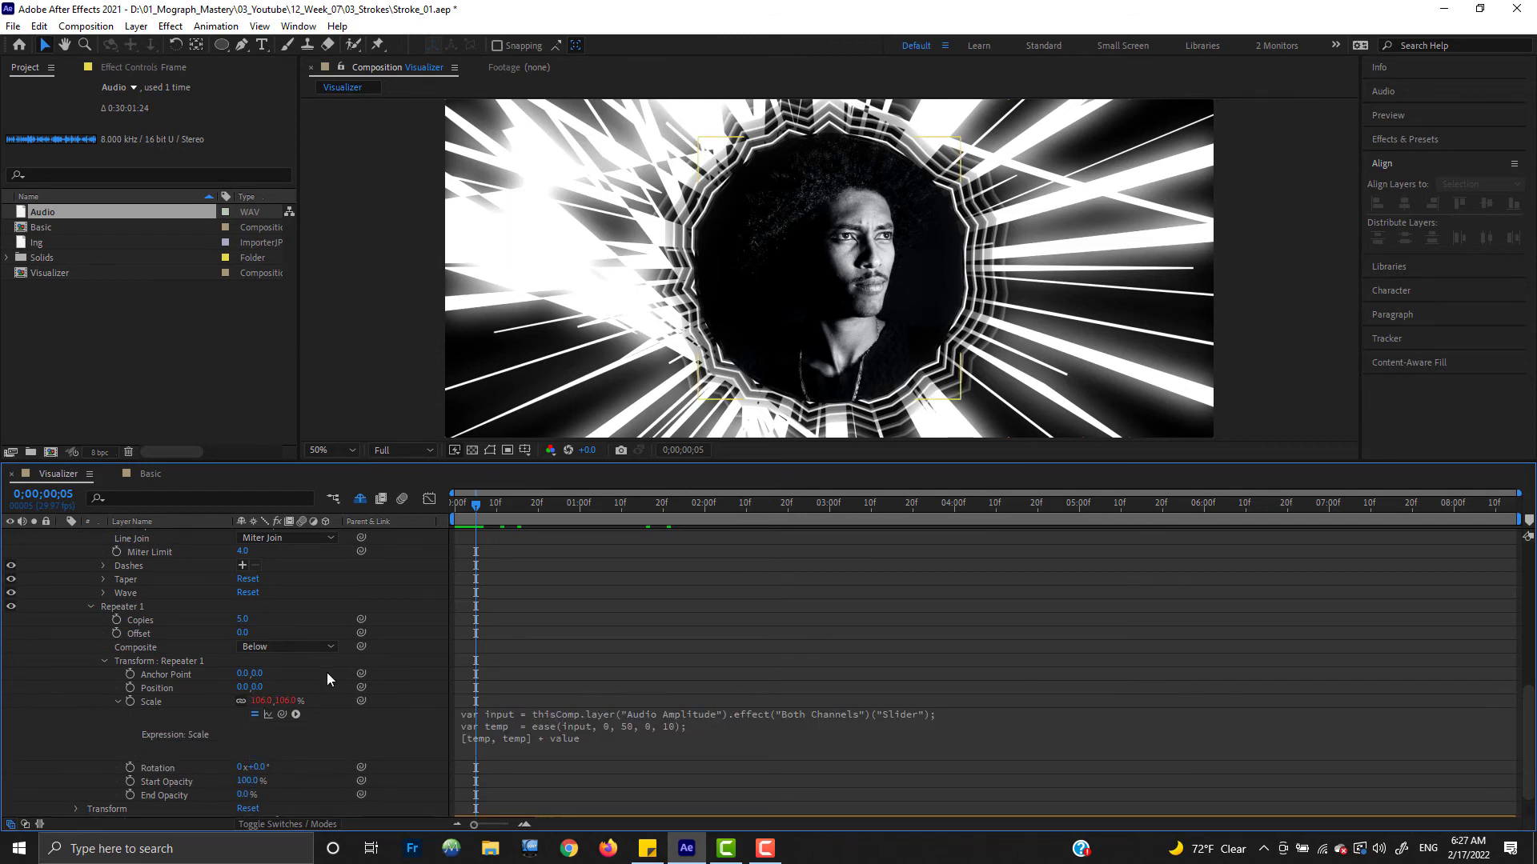
Step: Try Repeater 1's End Opacity at 100%, and restore it to 0%
{"action": "scroll", "coordinate": [240, 704], "scroll_direction": "down", "scroll_amount": 2}
{"action": "left_click", "coordinate": [172, 729]}
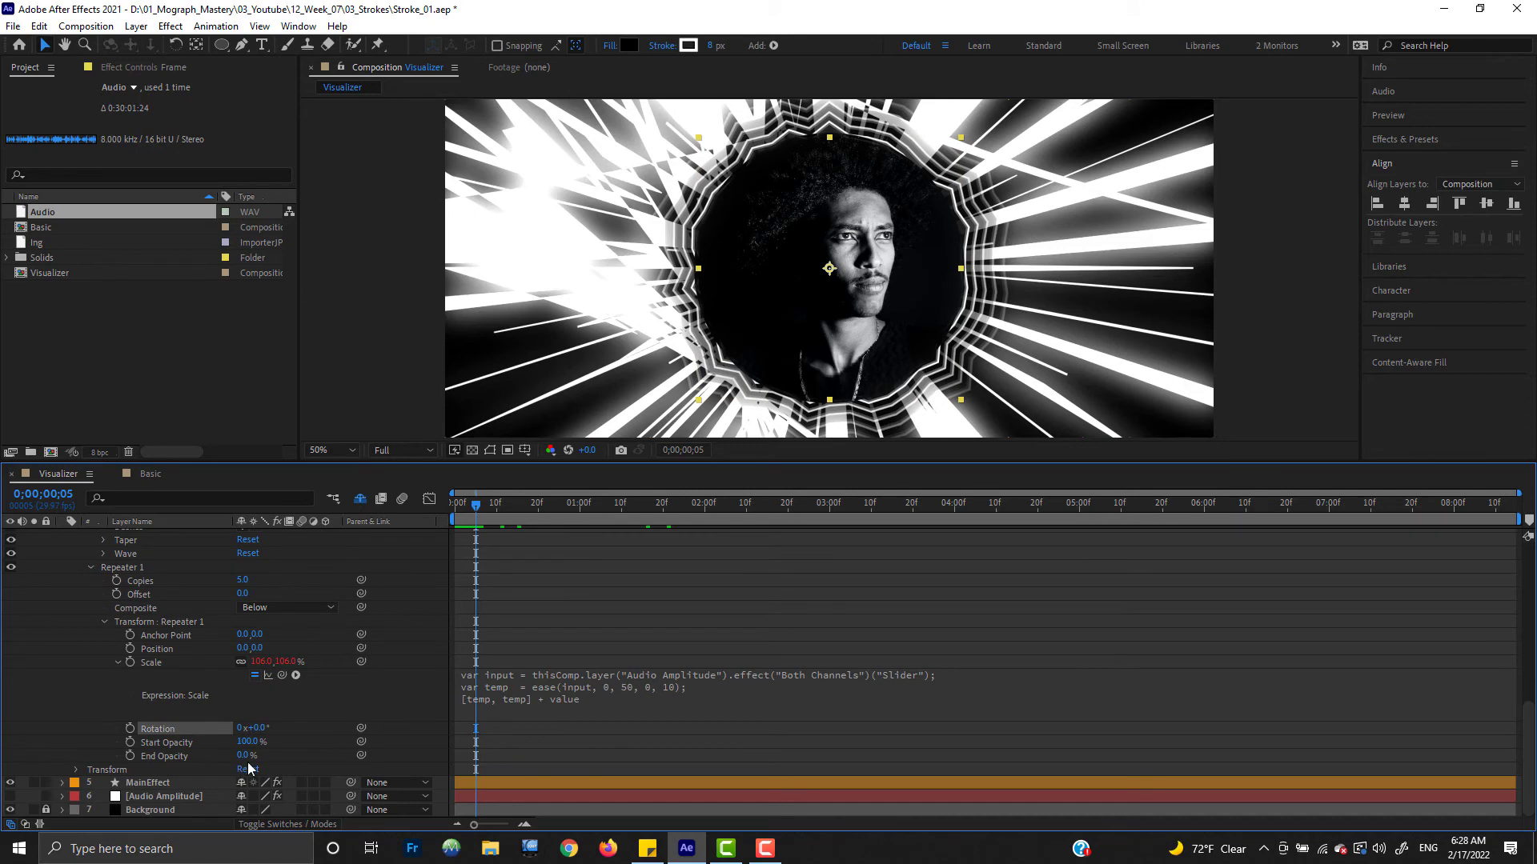
{"action": "left_click_drag", "start_coordinate": [244, 756], "coordinate": [393, 757]}
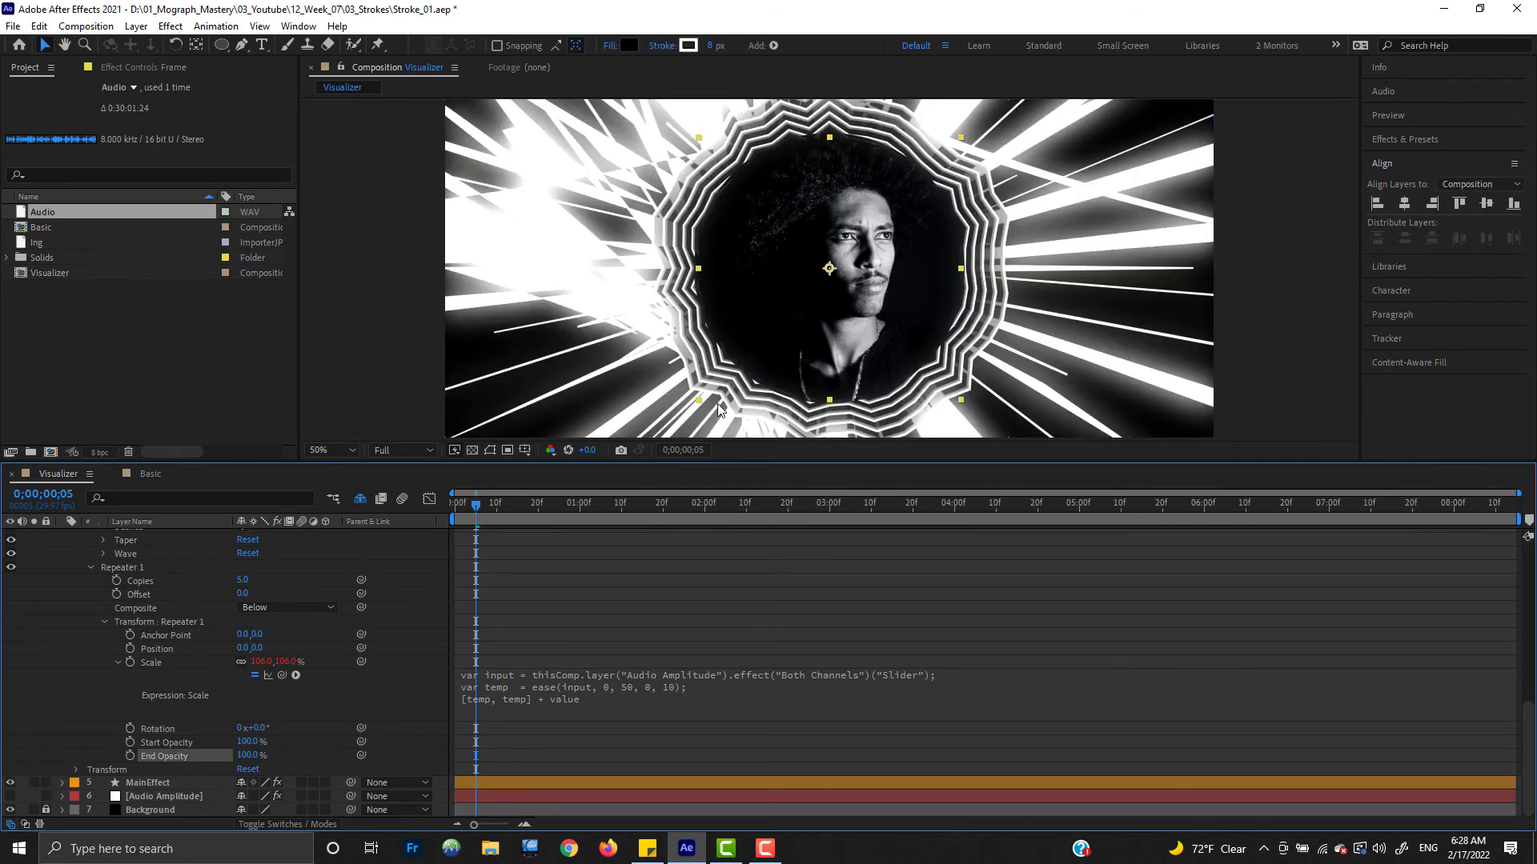
{"action": "left_click_drag", "start_coordinate": [247, 756], "coordinate": [156, 756]}
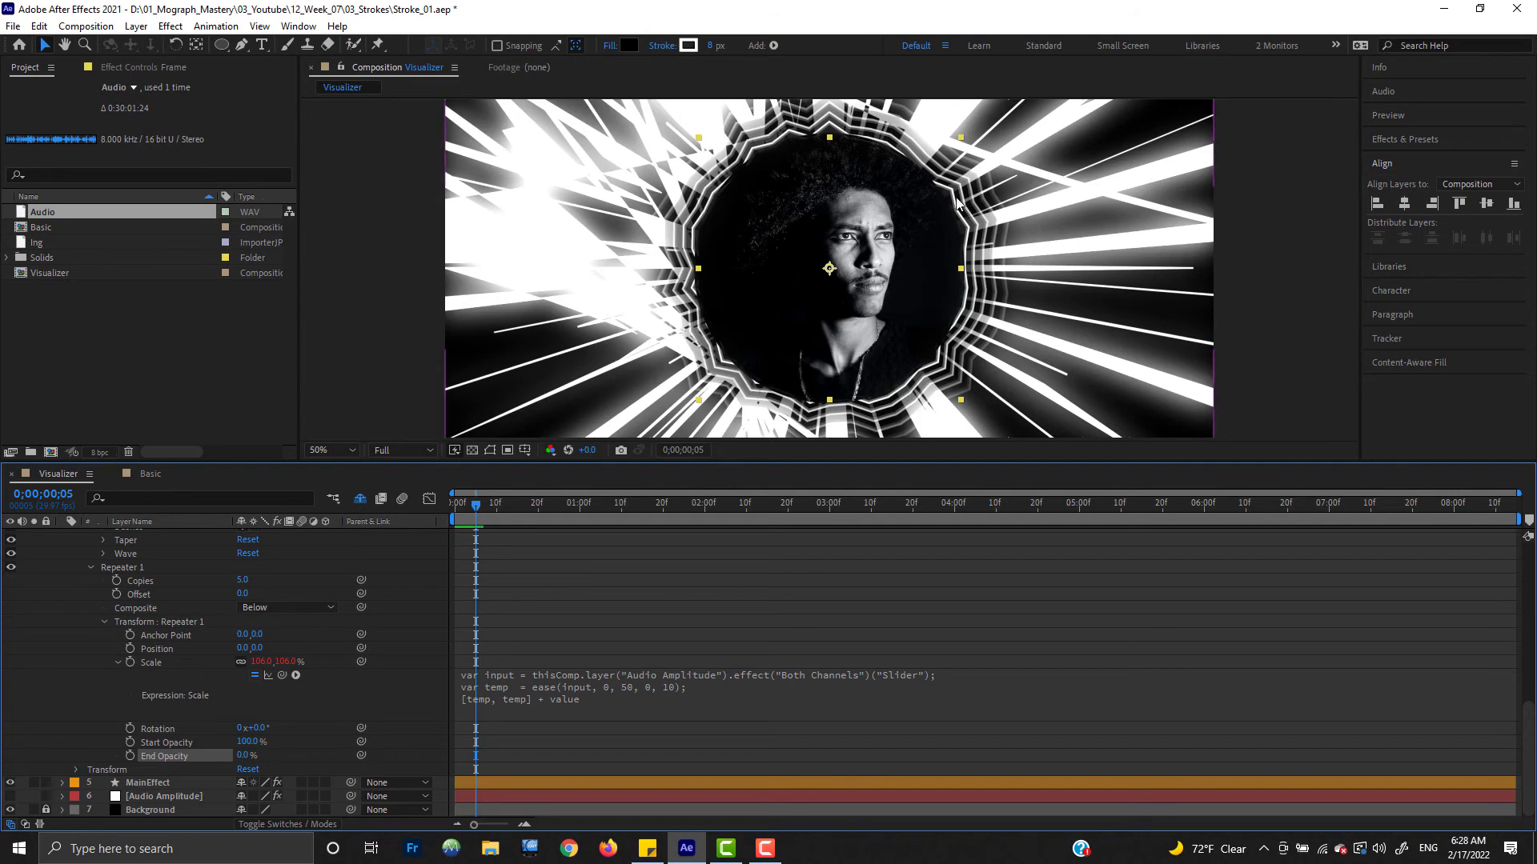
Step: Collapse the Frame layer and examine the Optics Compensation and Glow effect settings on the Glow layer
{"action": "scroll", "coordinate": [87, 660], "scroll_direction": "up", "scroll_amount": 8}
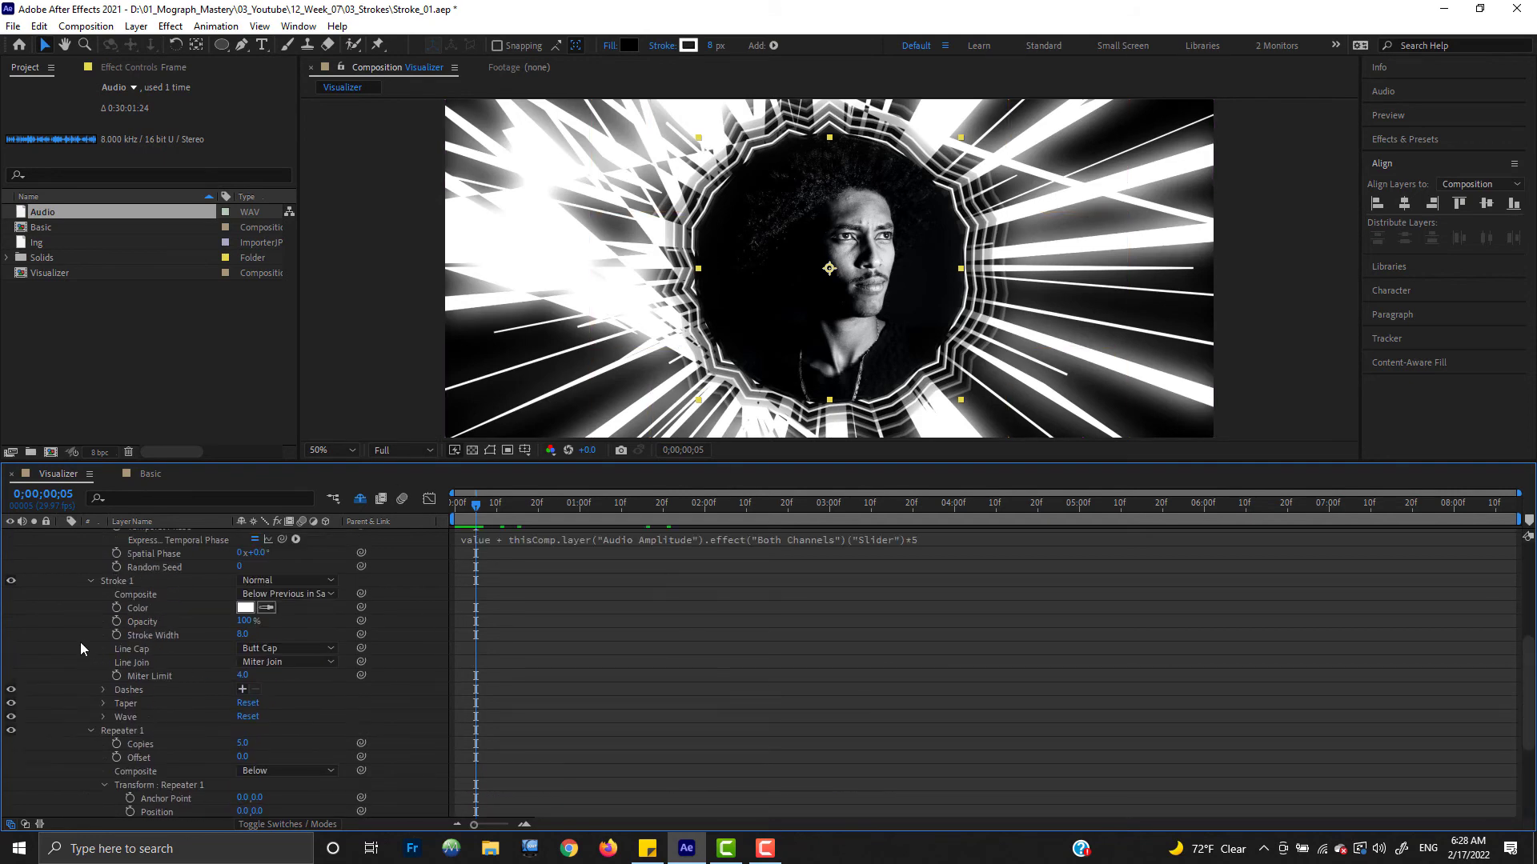
{"action": "left_click", "coordinate": [63, 563]}
{"action": "left_click", "coordinate": [119, 537]}
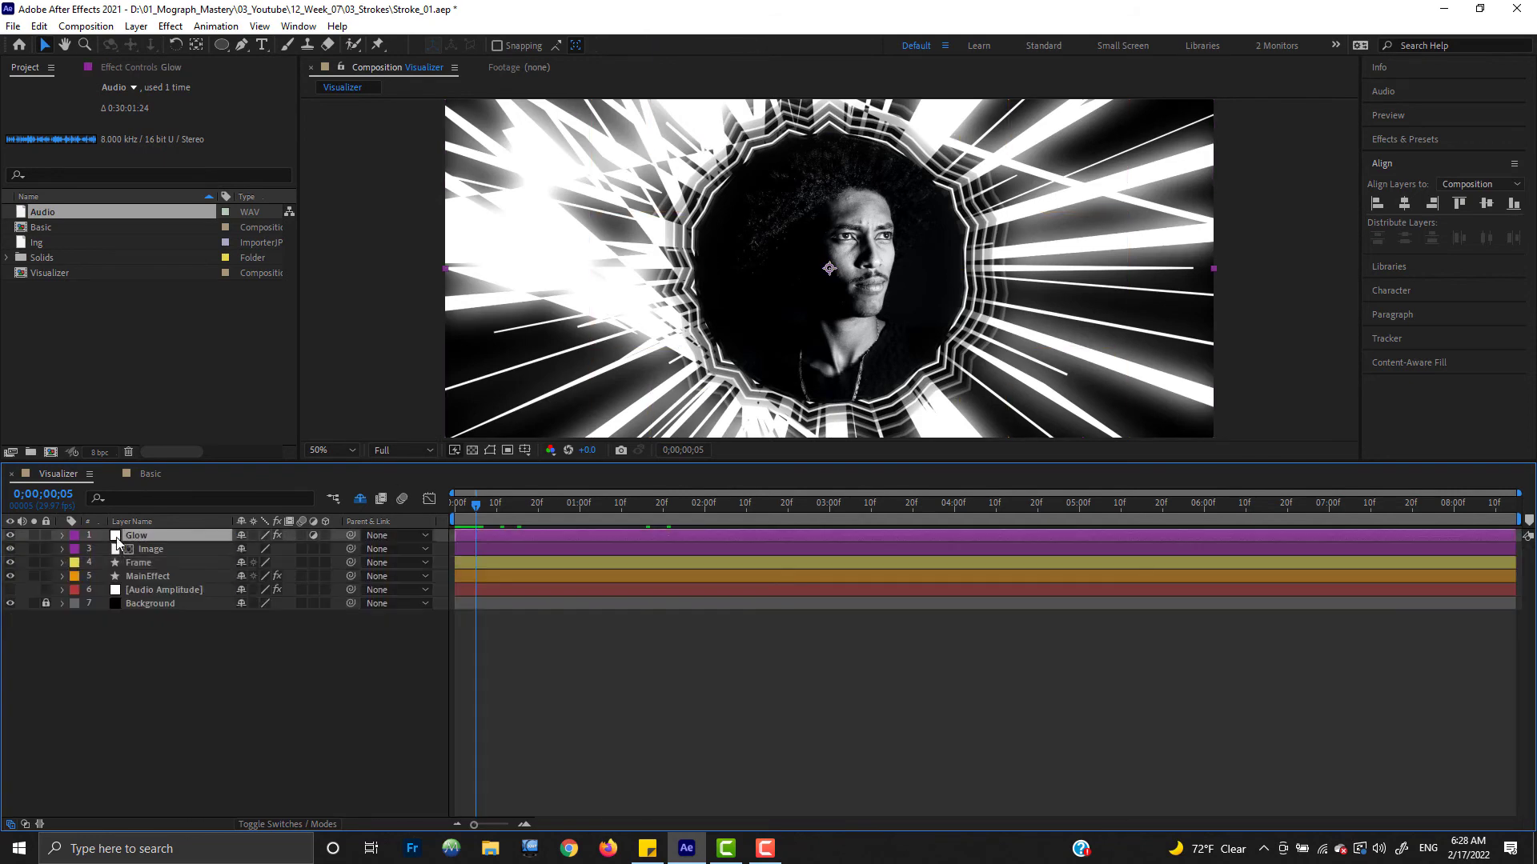
{"action": "left_click", "coordinate": [175, 67]}
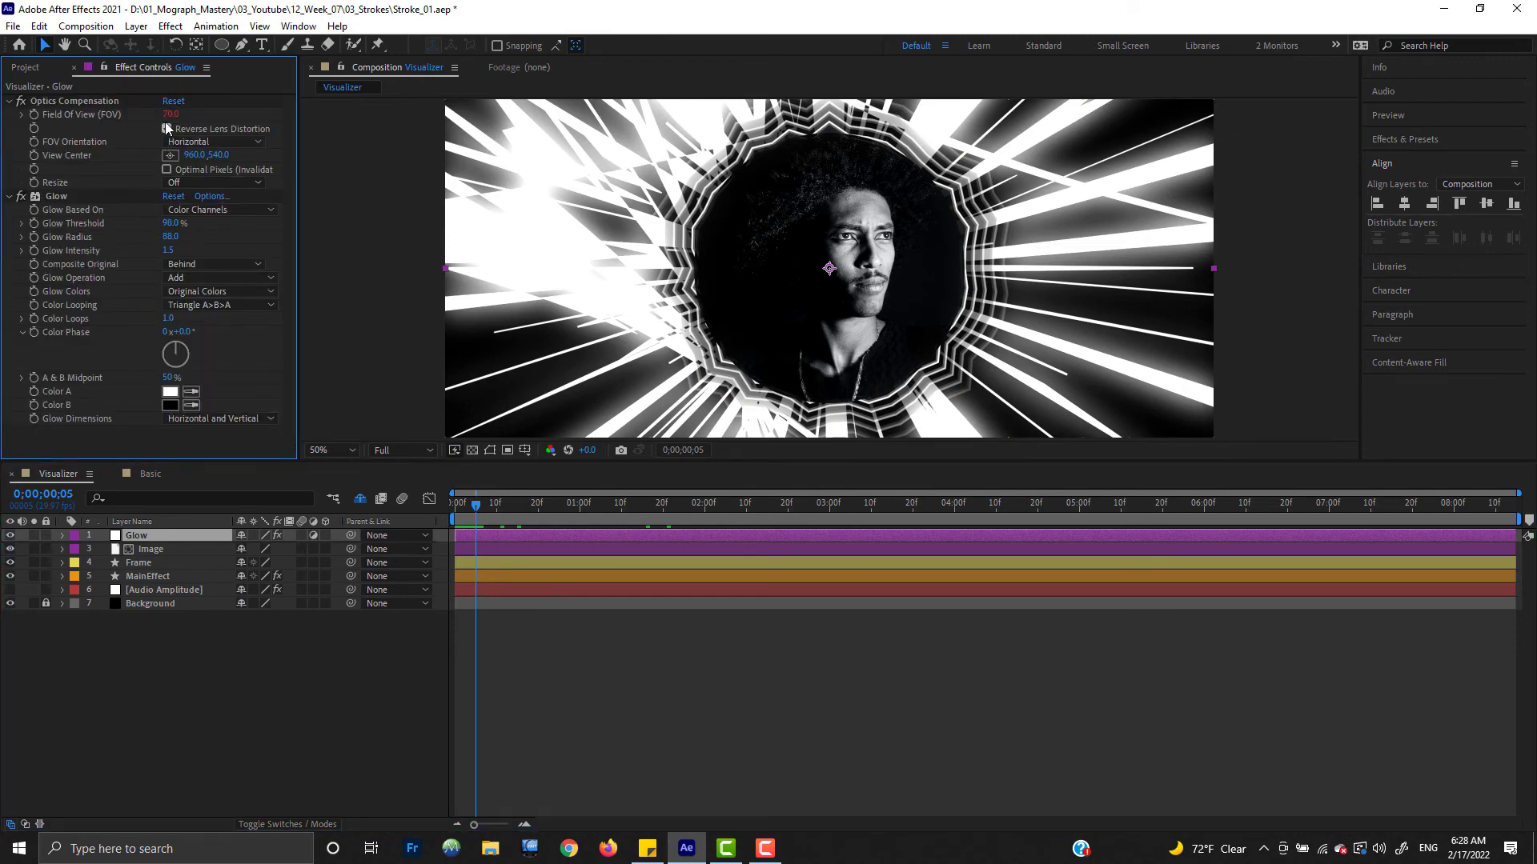
{"action": "left_click", "coordinate": [166, 128]}
Step: Go to the first frame of the composition and reveal all modified properties of the Glow layer
{"action": "left_click", "coordinate": [153, 535]}
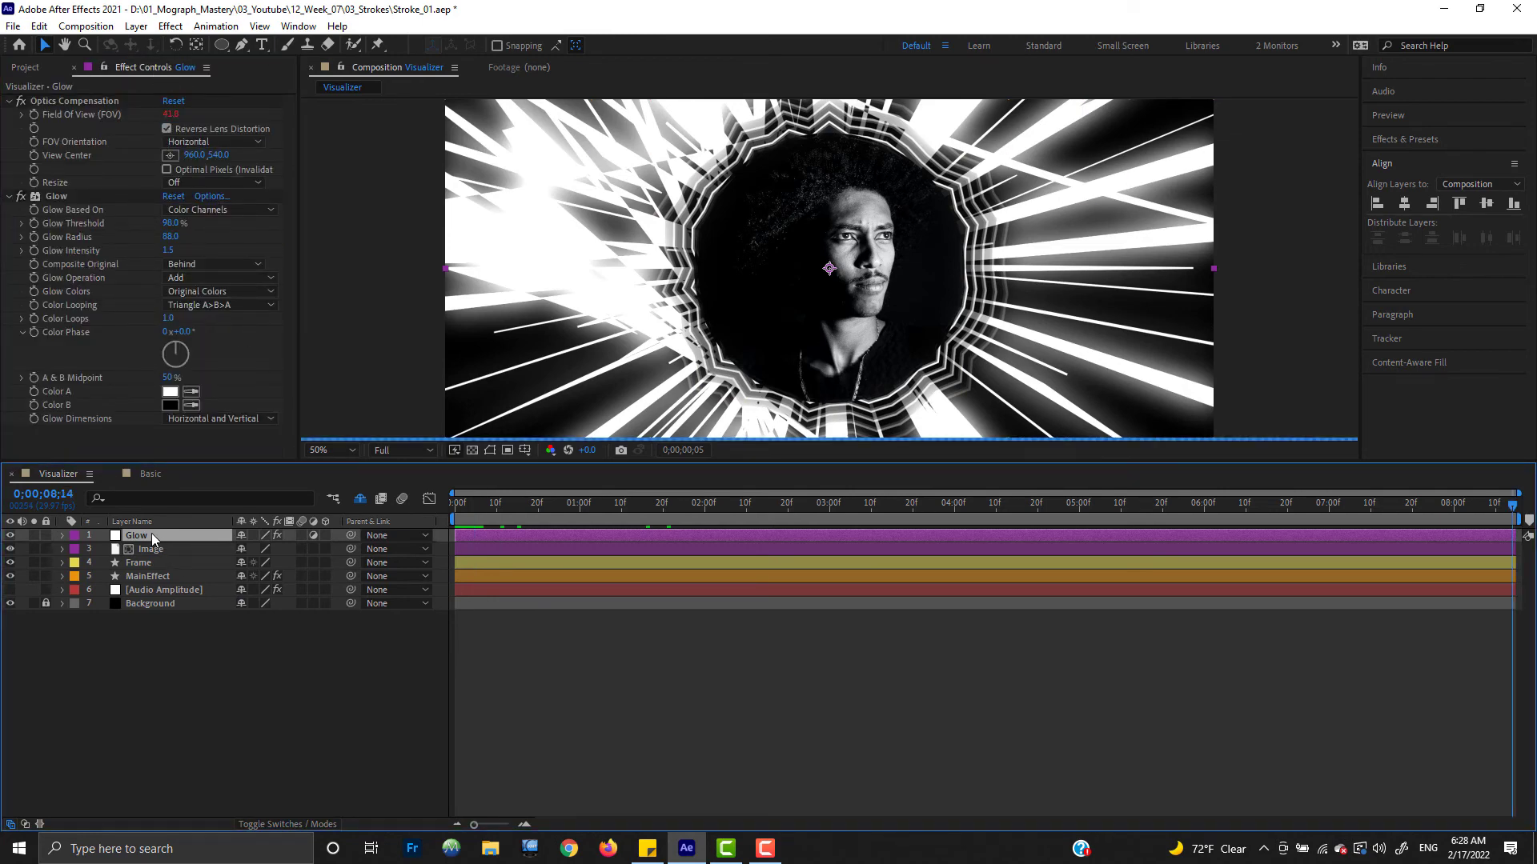
{"action": "key", "text": "Home"}
{"action": "key", "text": "u"}
{"action": "key", "text": "u"}
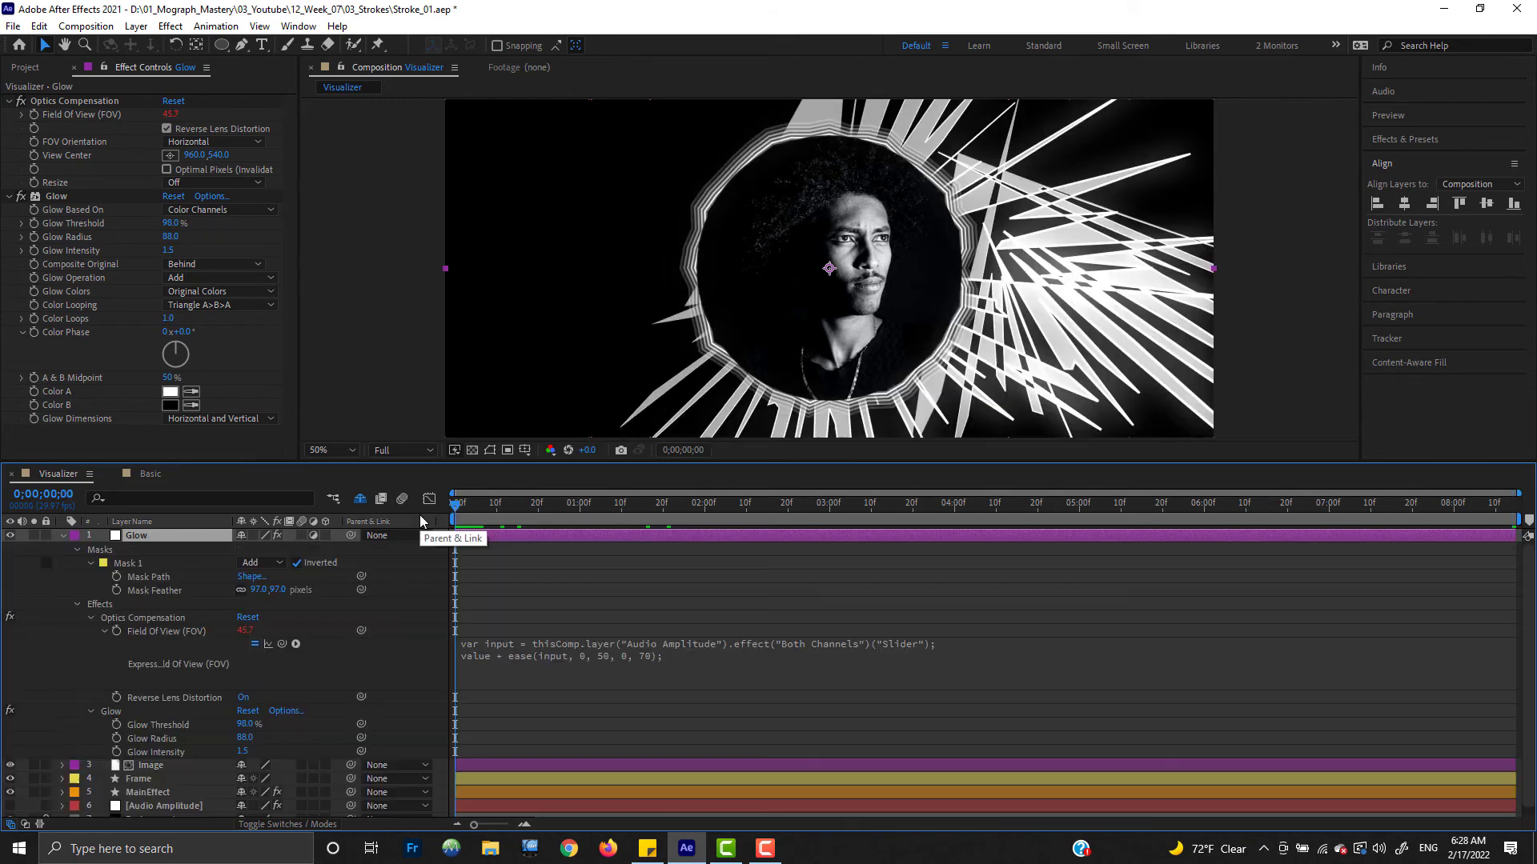
Step: Inspect the Audio Amplitude expression on Optics Compensation's Field Of View, including the maximum output value of its ease function
{"action": "left_click", "coordinate": [535, 660]}
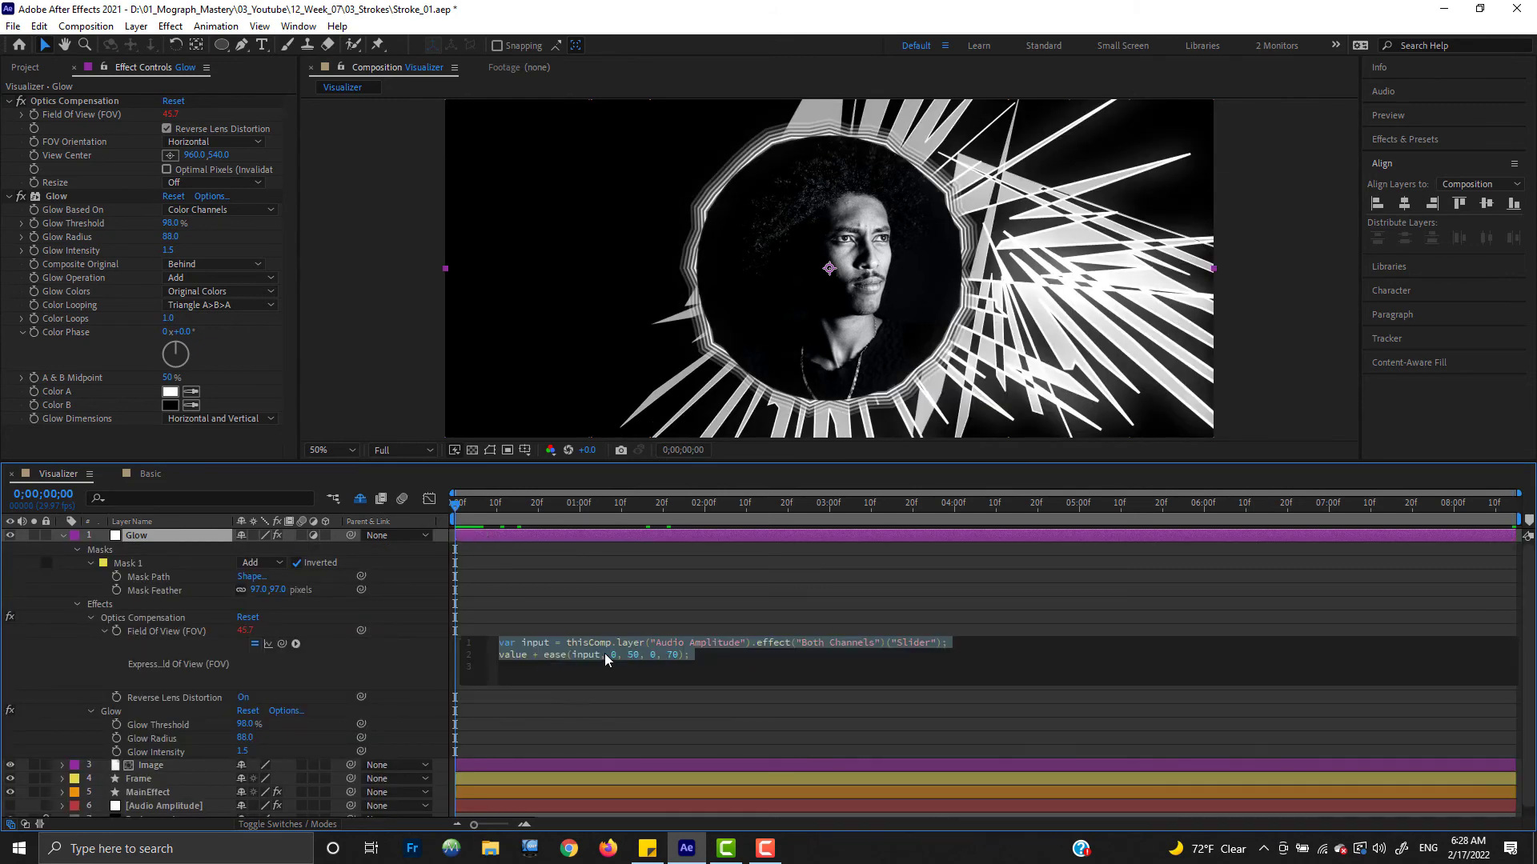
{"action": "left_click", "coordinate": [69, 664]}
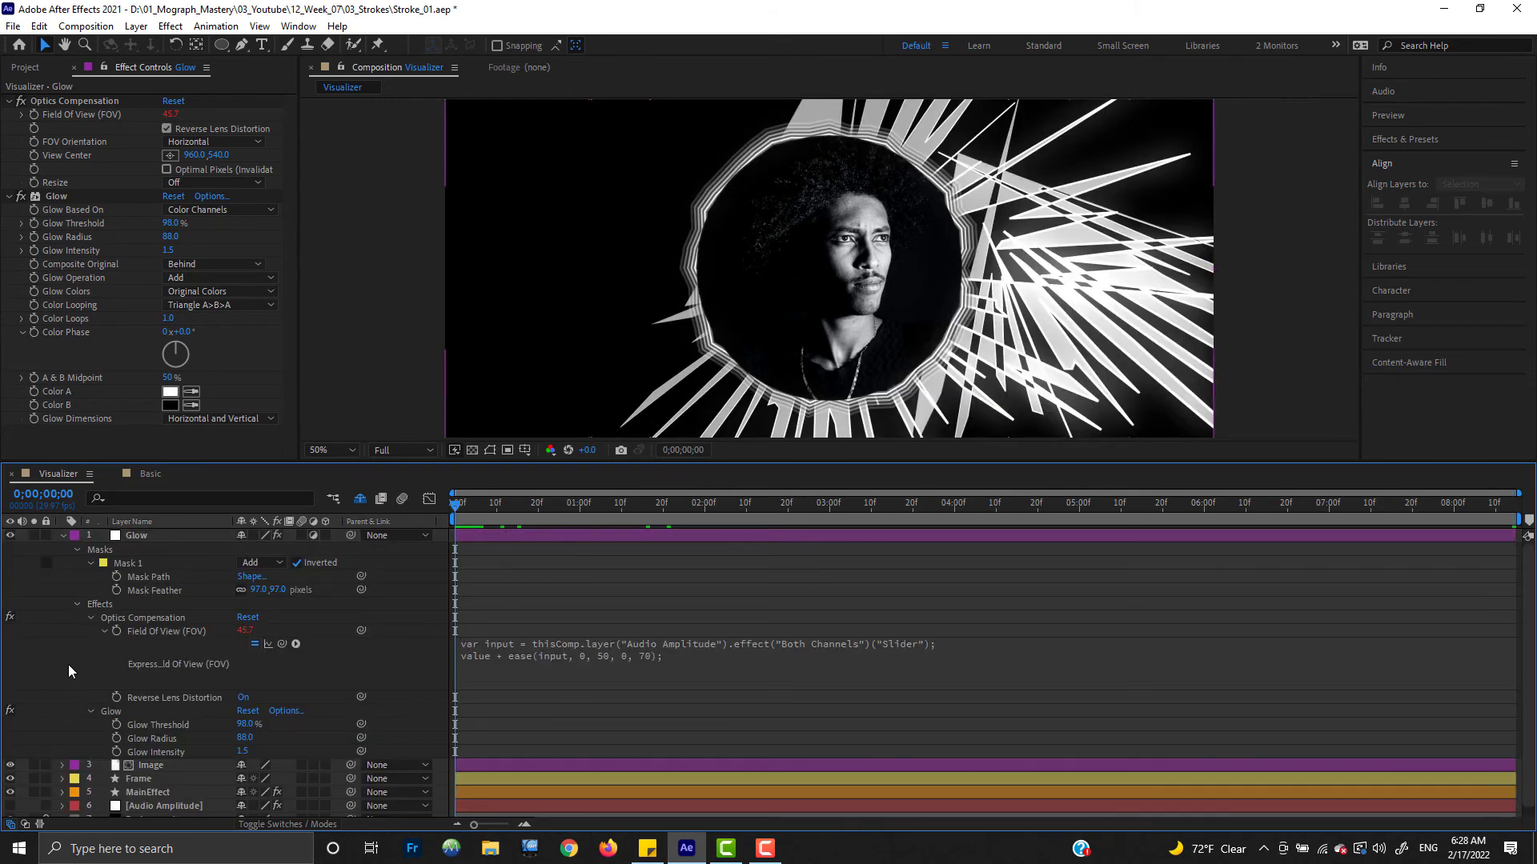
{"action": "left_click", "coordinate": [658, 663]}
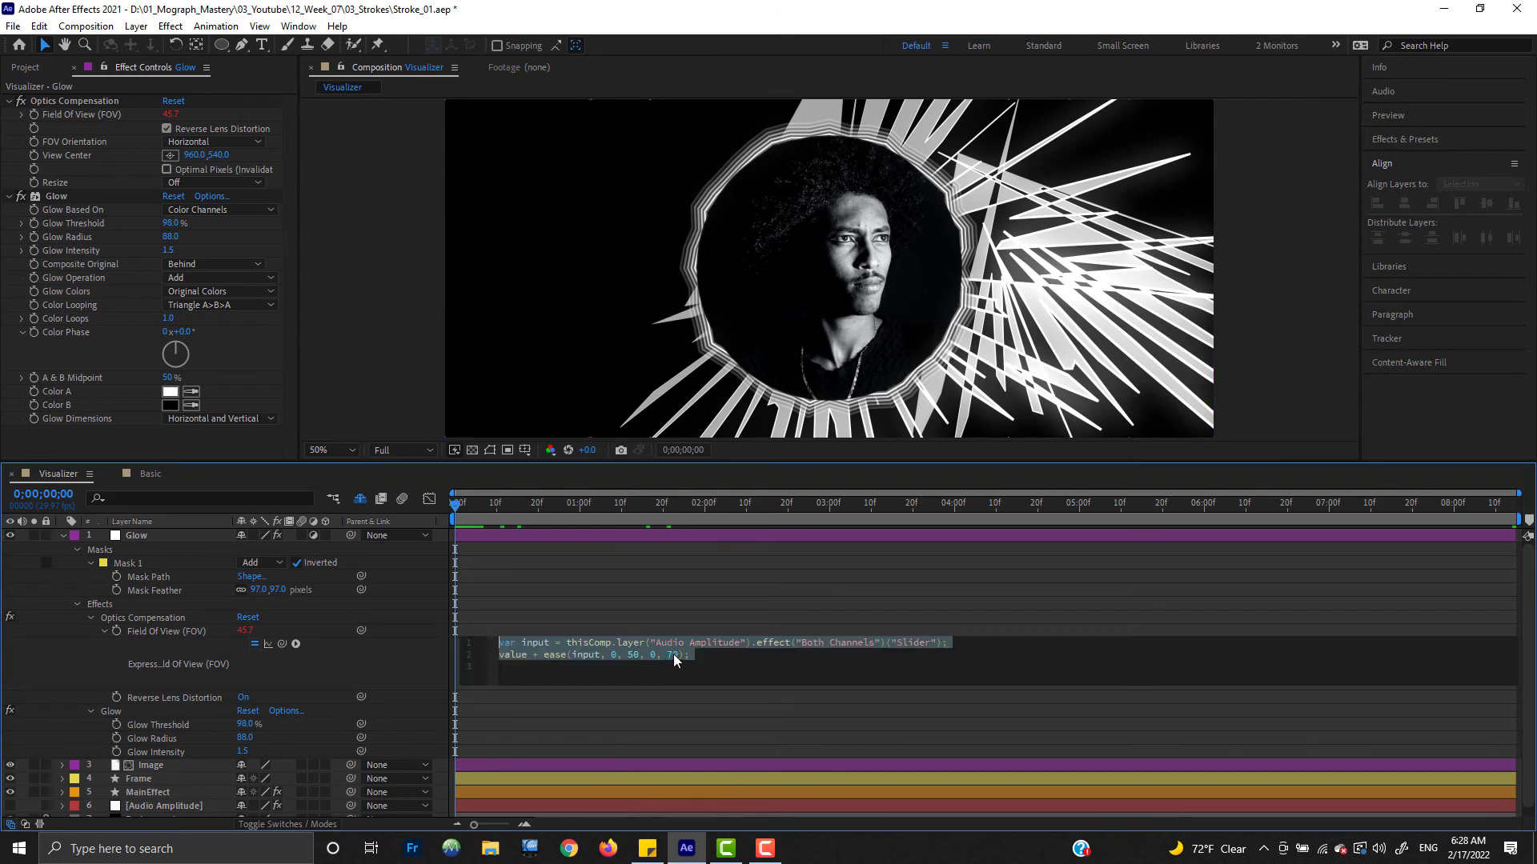
{"action": "left_click", "coordinate": [674, 659]}
{"action": "double_click", "coordinate": [672, 656]}
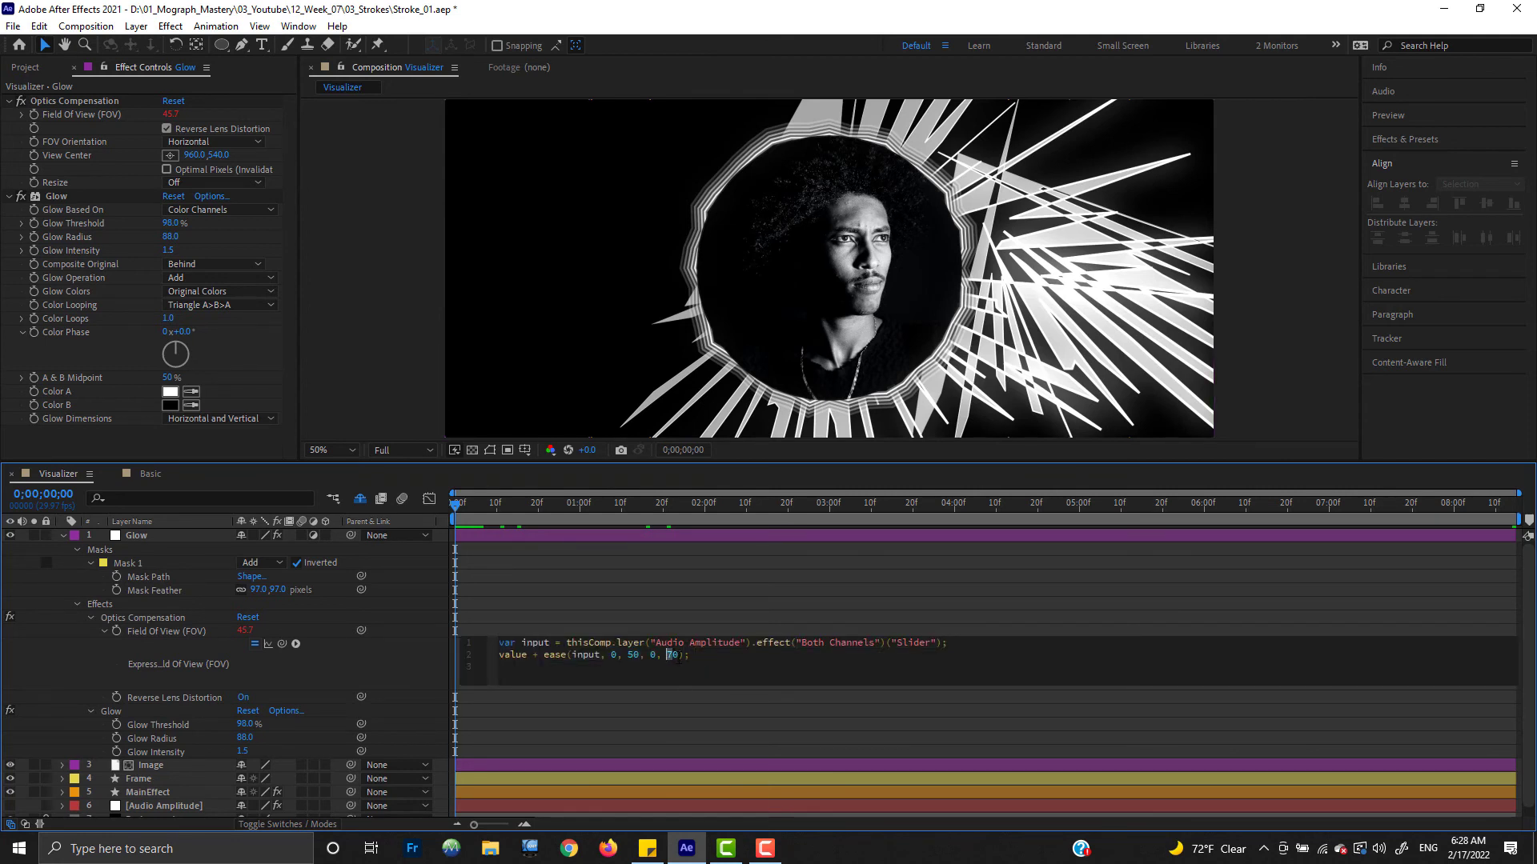
{"action": "key", "text": "Escape"}
{"action": "left_click", "coordinate": [160, 645]}
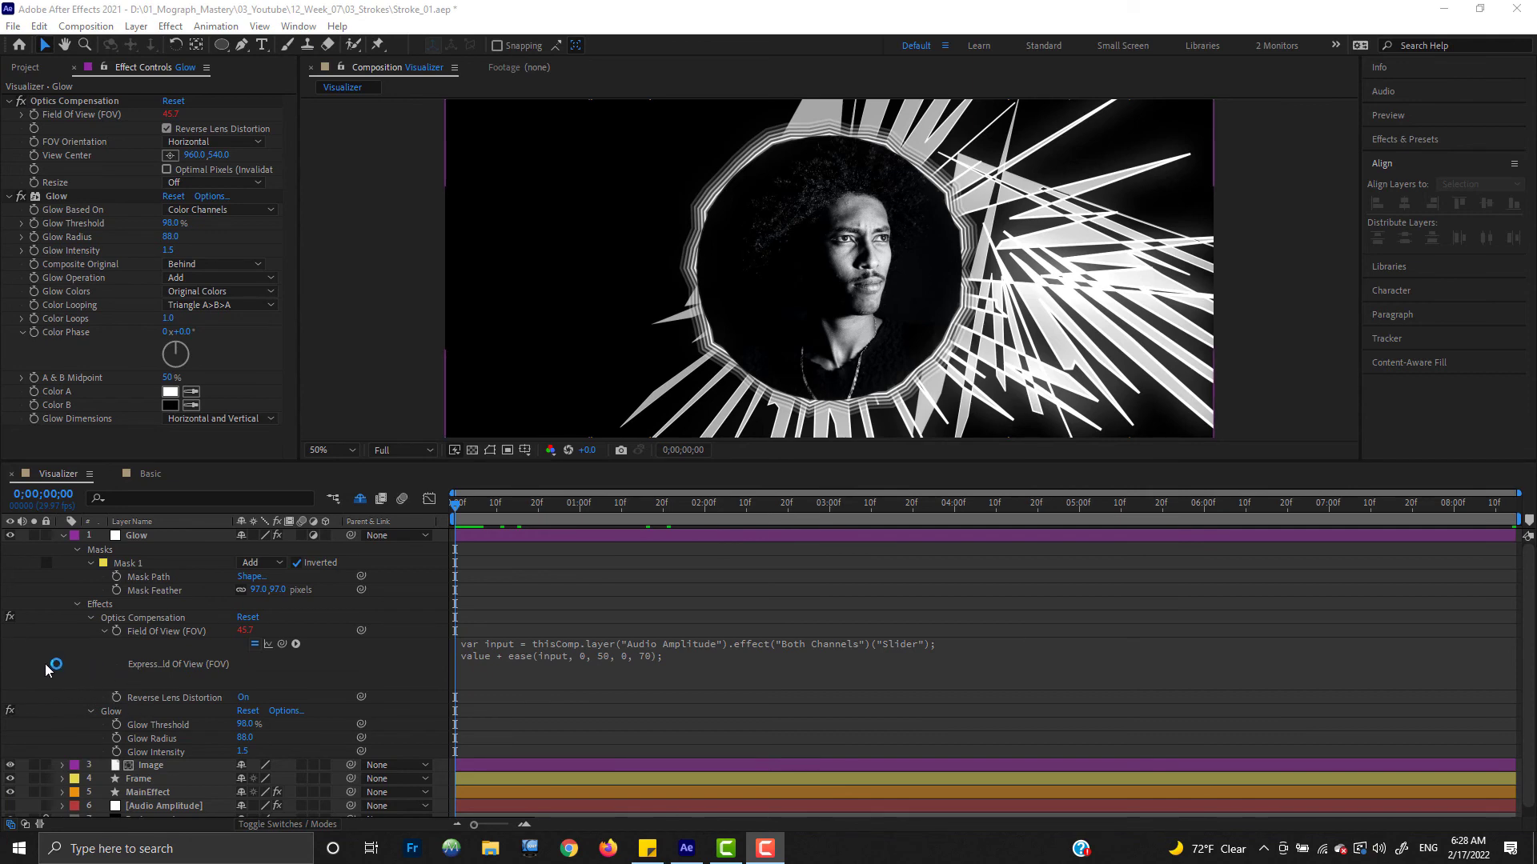
Step: Collapse the Glow layer's properties and scrub the Visualizer composition from its beginning to 0;00;04;13 to preview the full effect
{"action": "left_click", "coordinate": [61, 545]}
{"action": "left_click", "coordinate": [63, 536]}
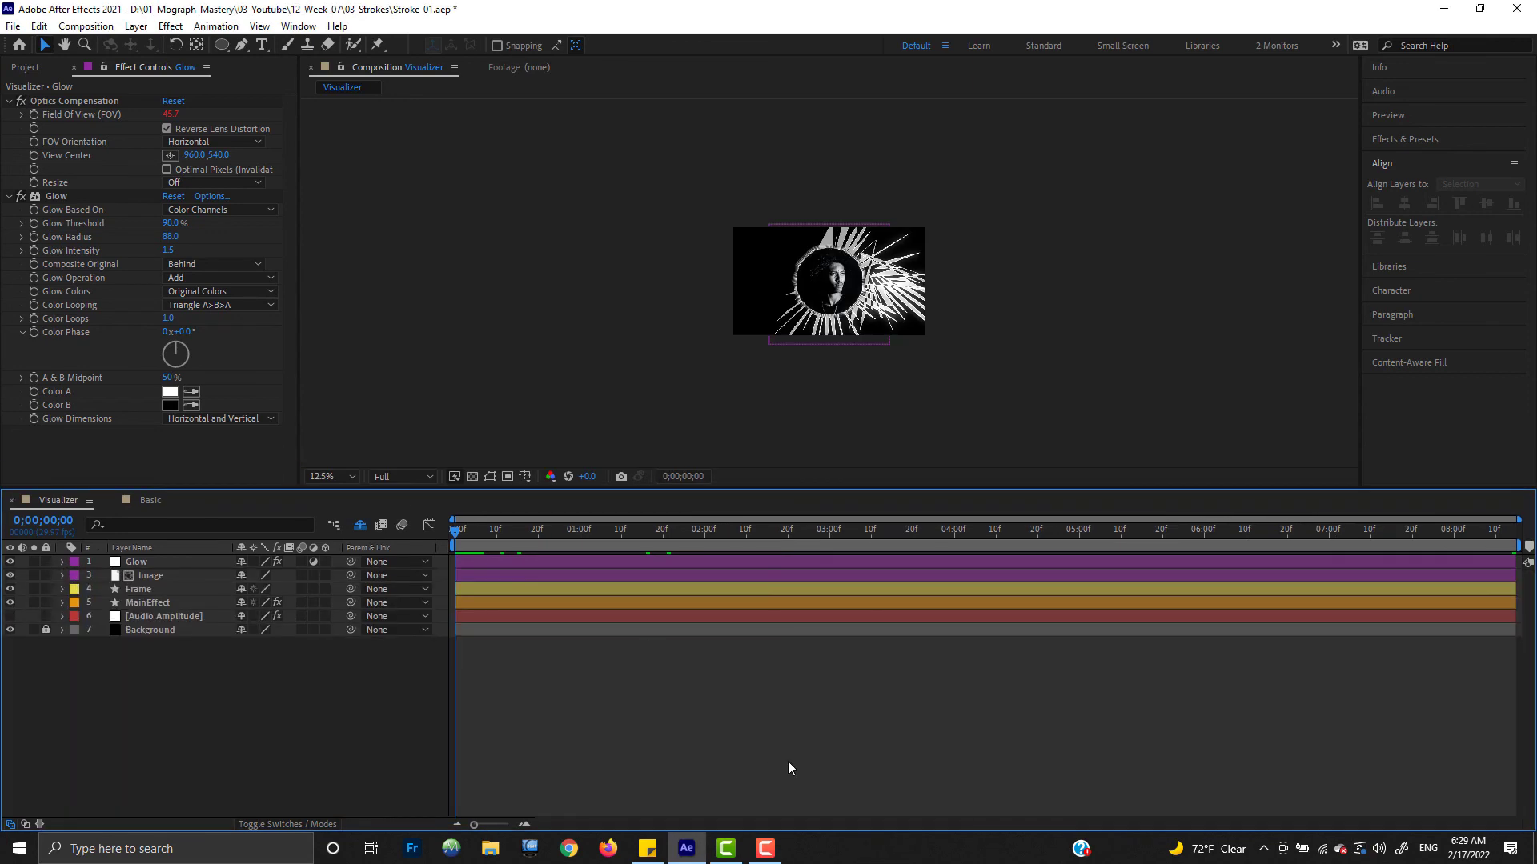
{"action": "key", "text": "."}
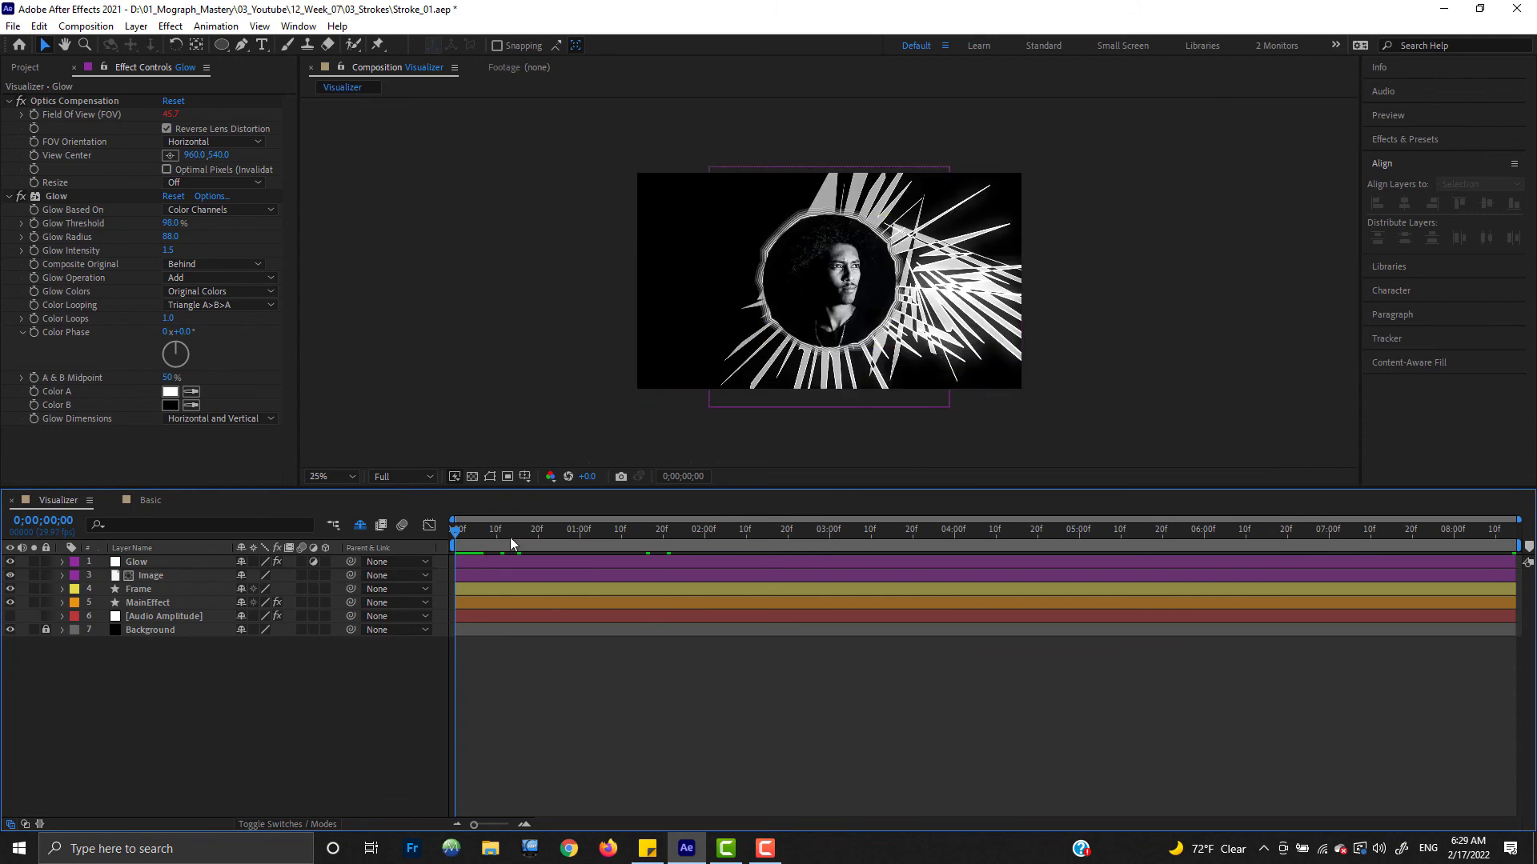
{"action": "left_click_drag", "start_coordinate": [509, 535], "coordinate": [1010, 558]}
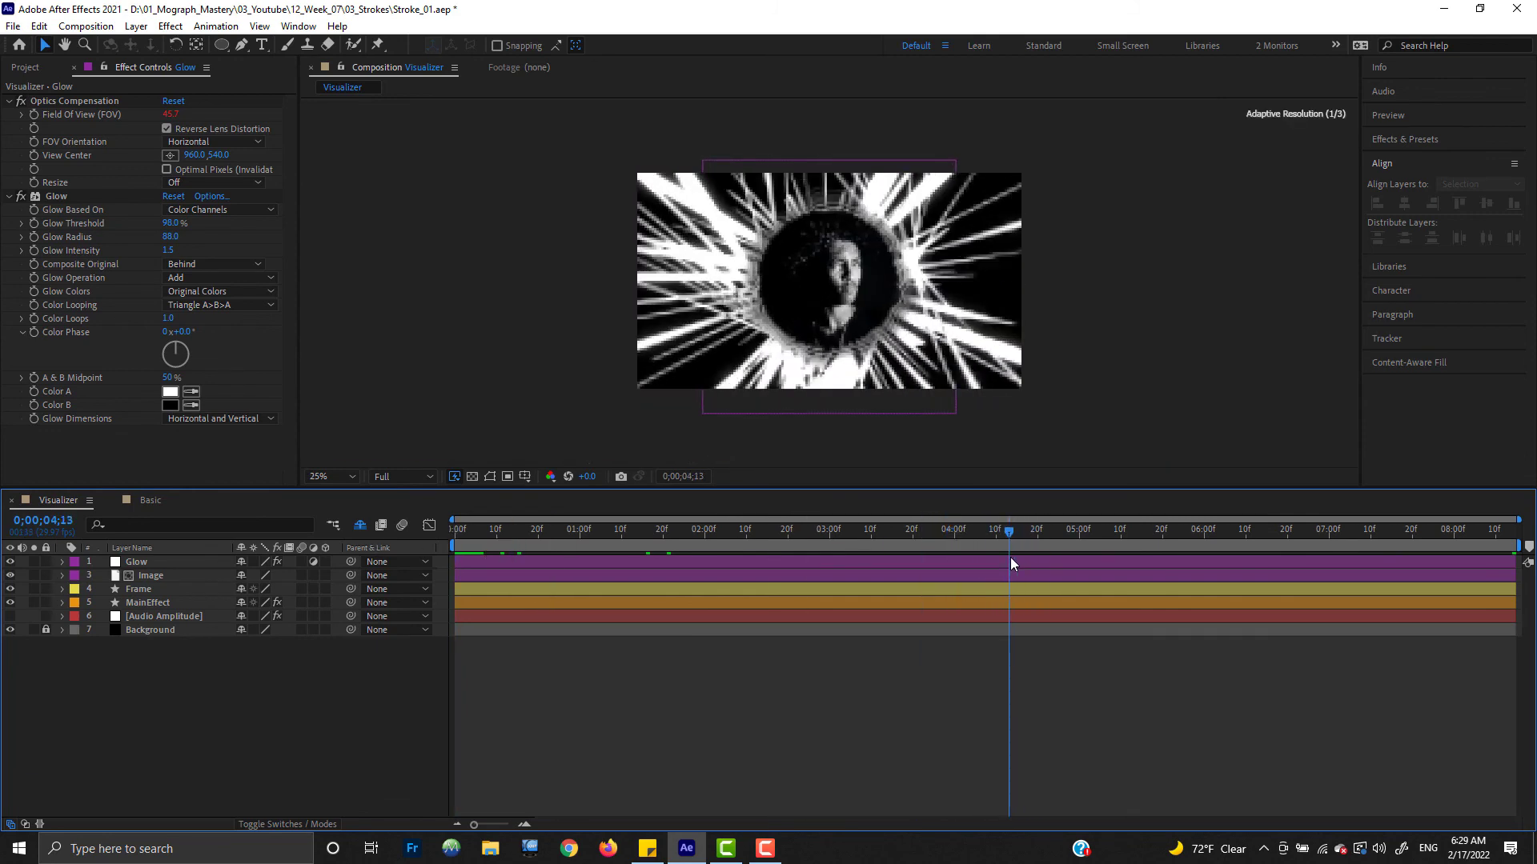